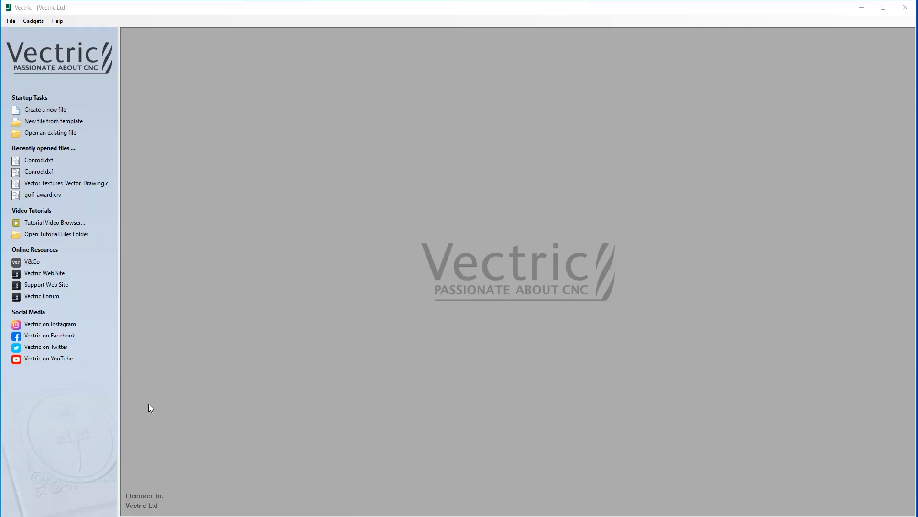
Open the existing Conrod DXF file from the Con-Rod Files folder
{"action": "left_click", "coordinate": [50, 134]}
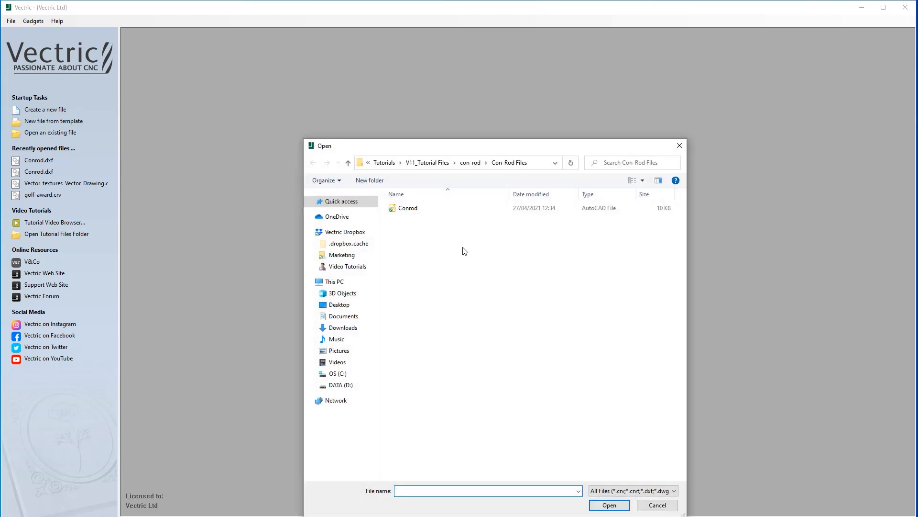
{"action": "left_click", "coordinate": [405, 212]}
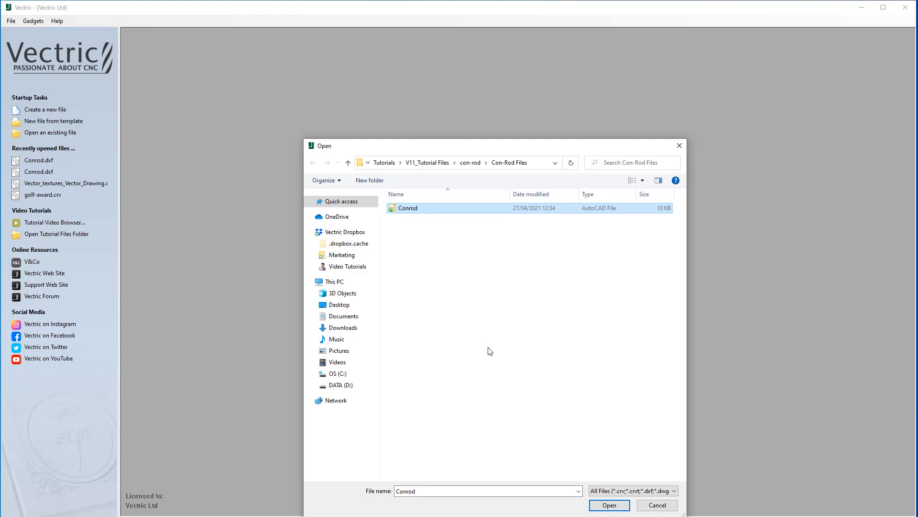
{"action": "left_click", "coordinate": [598, 504]}
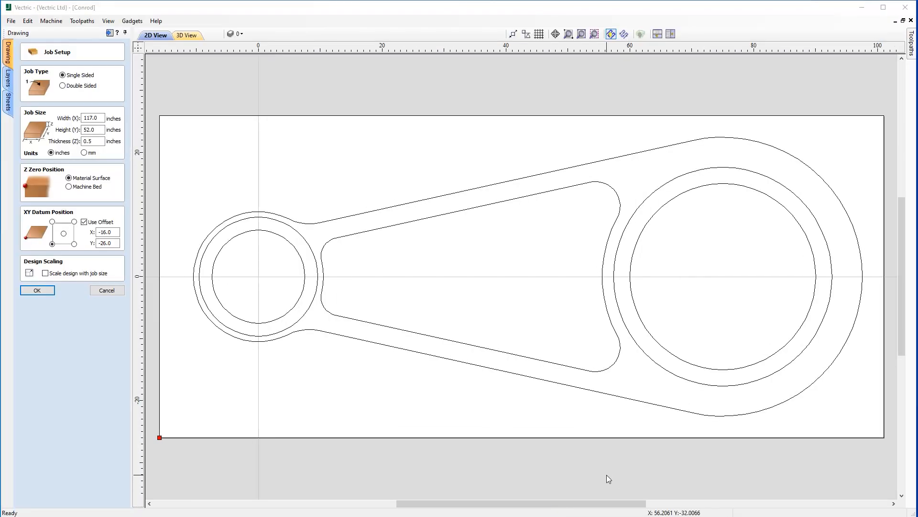
Set up a double-sided job in millimetres, 130 mm wide, 60 mm high and 12 mm thick
{"action": "left_click", "coordinate": [65, 86]}
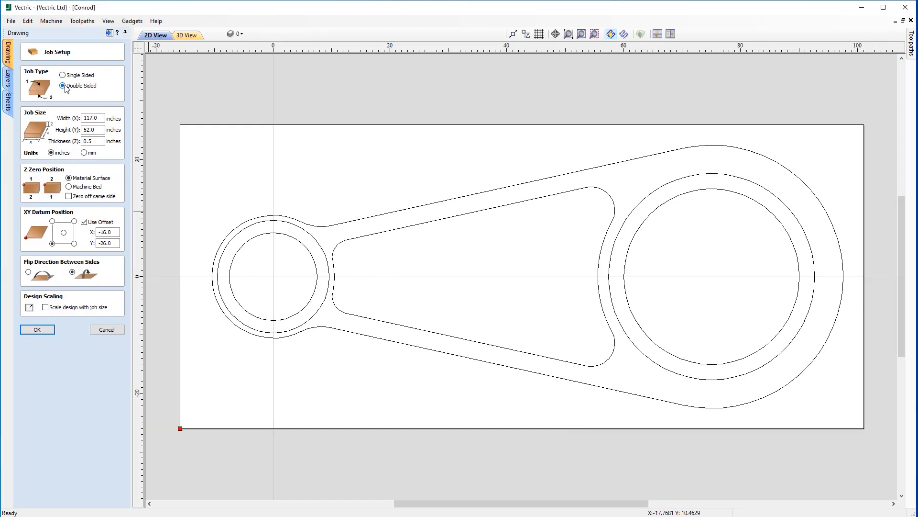
{"action": "left_click", "coordinate": [86, 153]}
{"action": "left_click_drag", "start_coordinate": [100, 119], "coordinate": [49, 119]}
{"action": "type", "text": "130"}
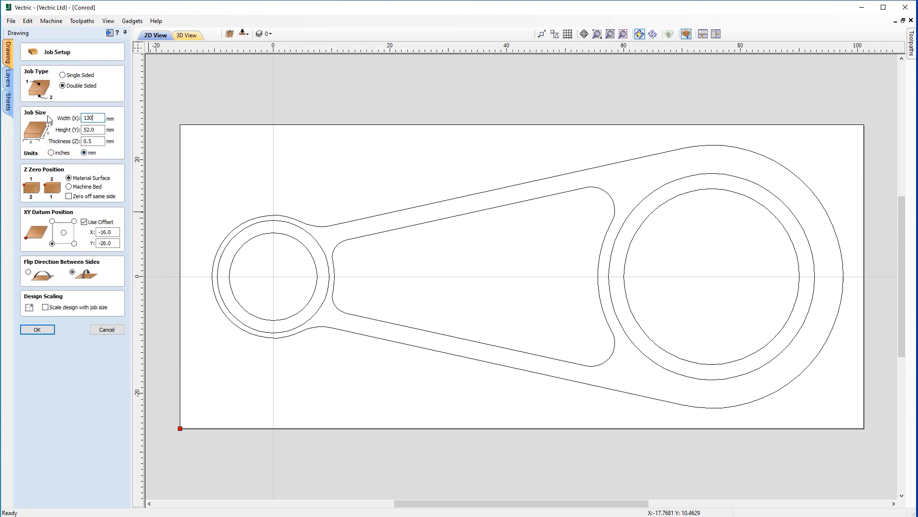
{"action": "left_click", "coordinate": [96, 129]}
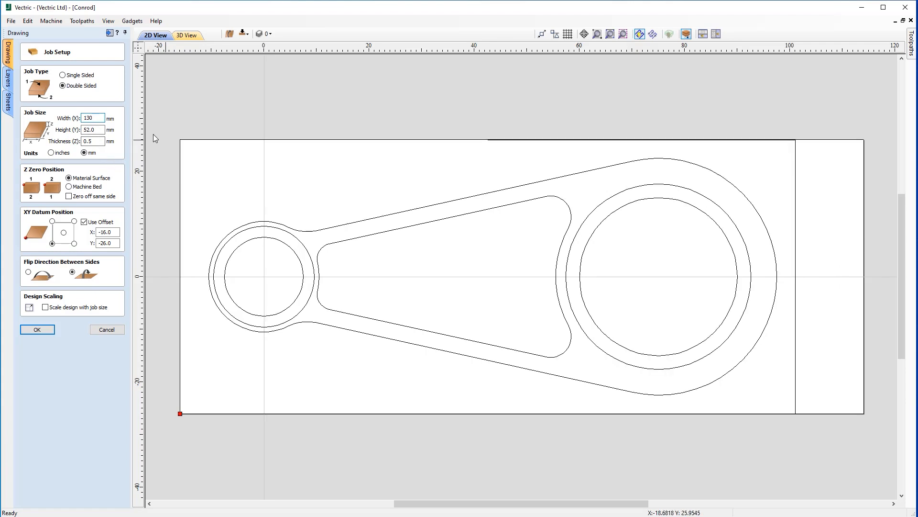
{"action": "left_click_drag", "start_coordinate": [96, 129], "coordinate": [54, 133]}
{"action": "type", "text": "60"}
{"action": "key", "text": "Tab"}
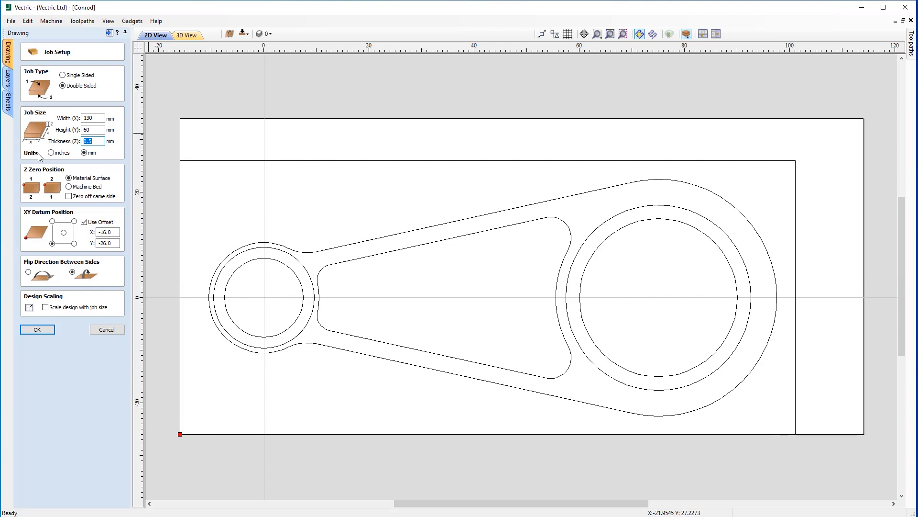
{"action": "type", "text": "12"}
{"action": "left_click", "coordinate": [47, 331]}
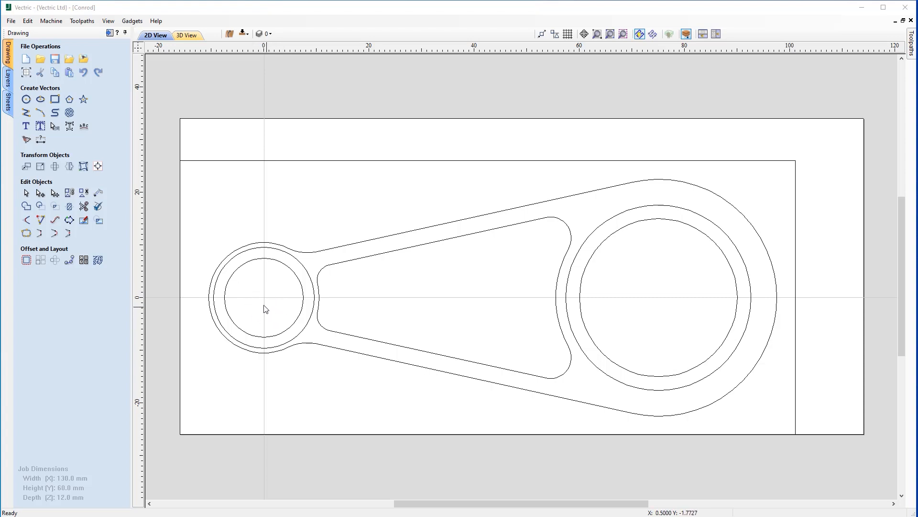
Review the job setup's Z zero, XY datum and flip direction settings, and cancel out of it
{"action": "left_click", "coordinate": [25, 73]}
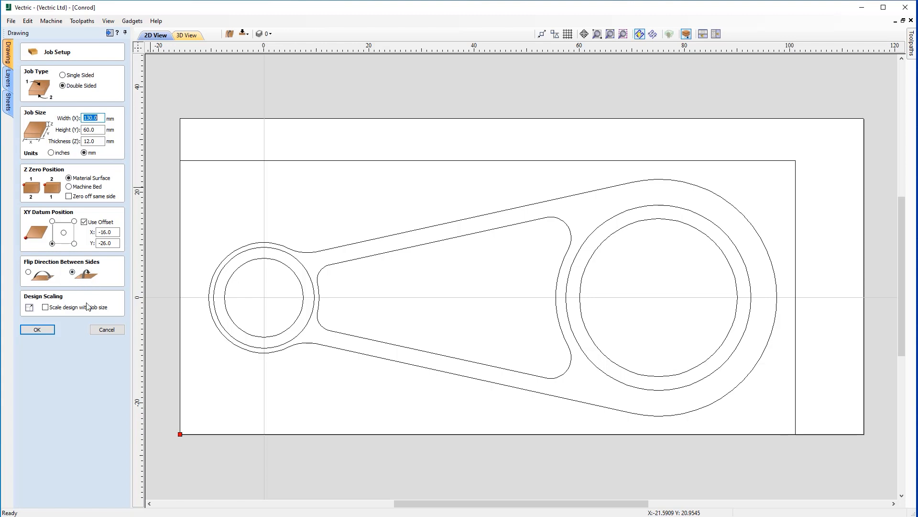
{"action": "left_click", "coordinate": [106, 330]}
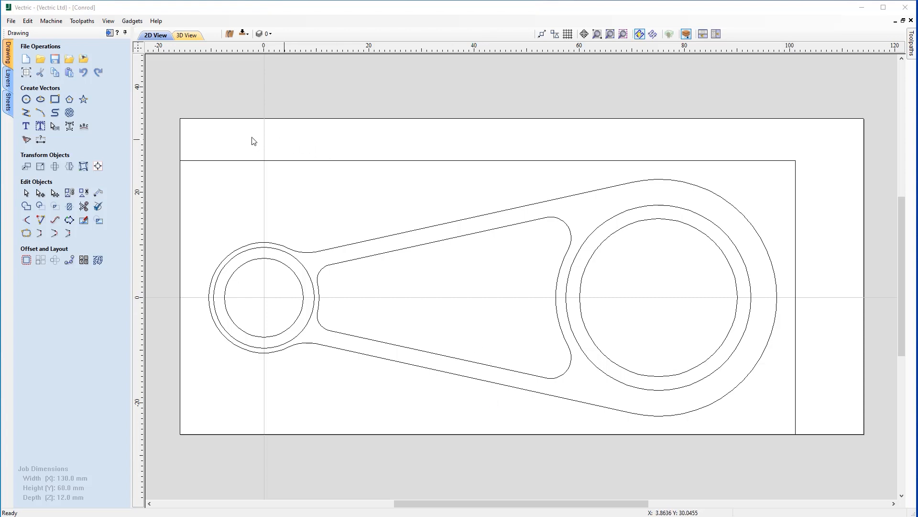
Select all the con-rod vectors and centre them in the material in both directions
{"action": "left_click_drag", "start_coordinate": [159, 120], "coordinate": [819, 451]}
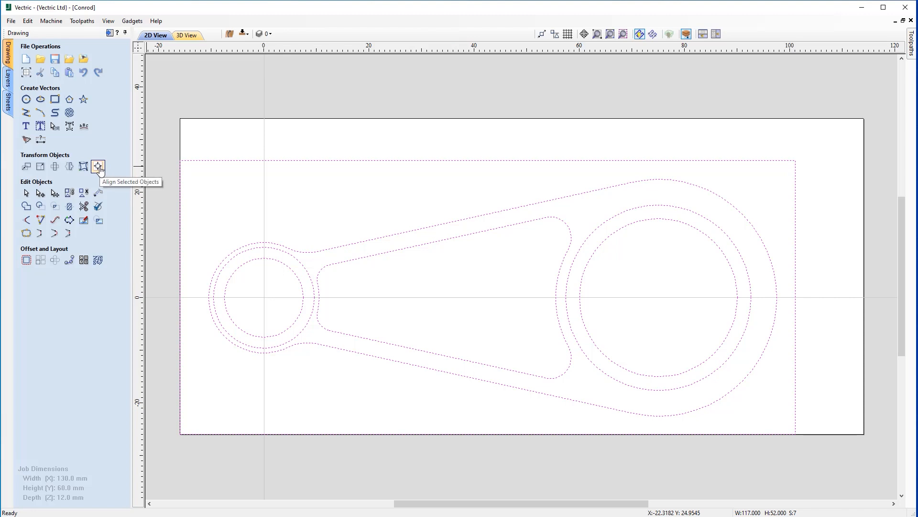
{"action": "left_click", "coordinate": [99, 167]}
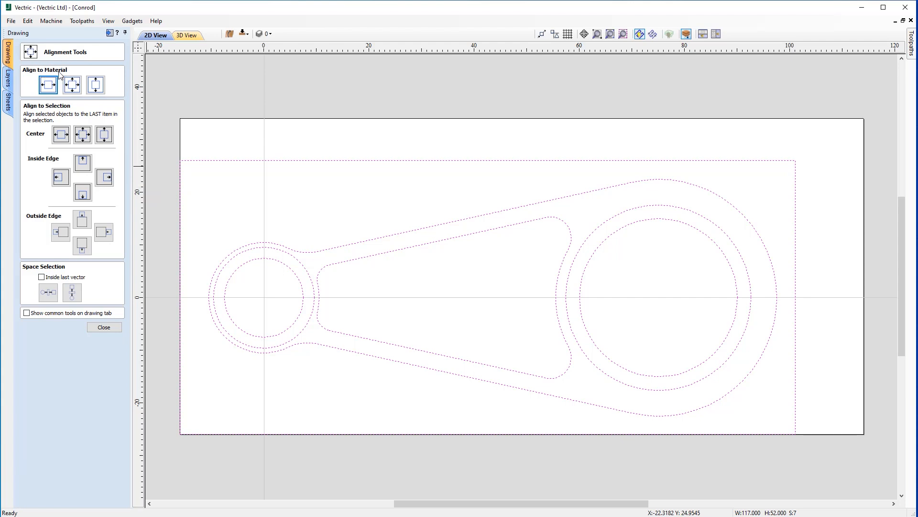
{"action": "left_click", "coordinate": [72, 89]}
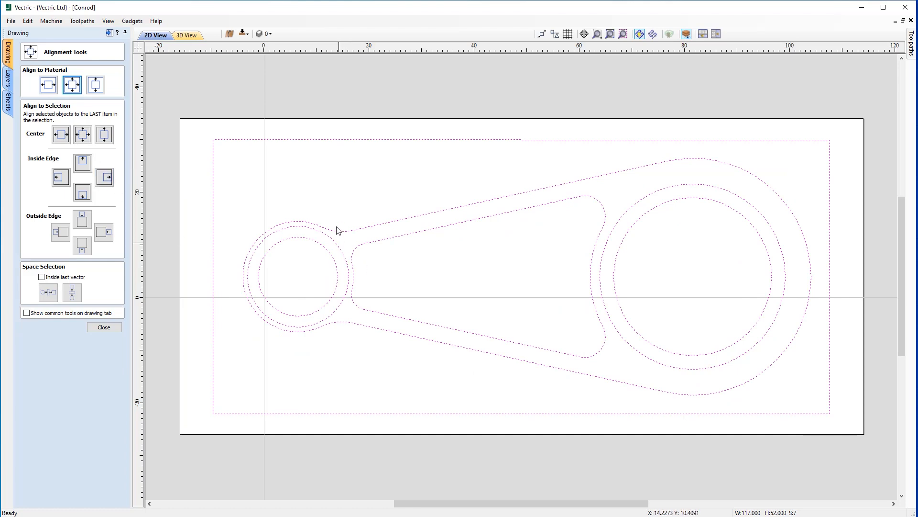
{"action": "left_click", "coordinate": [117, 327]}
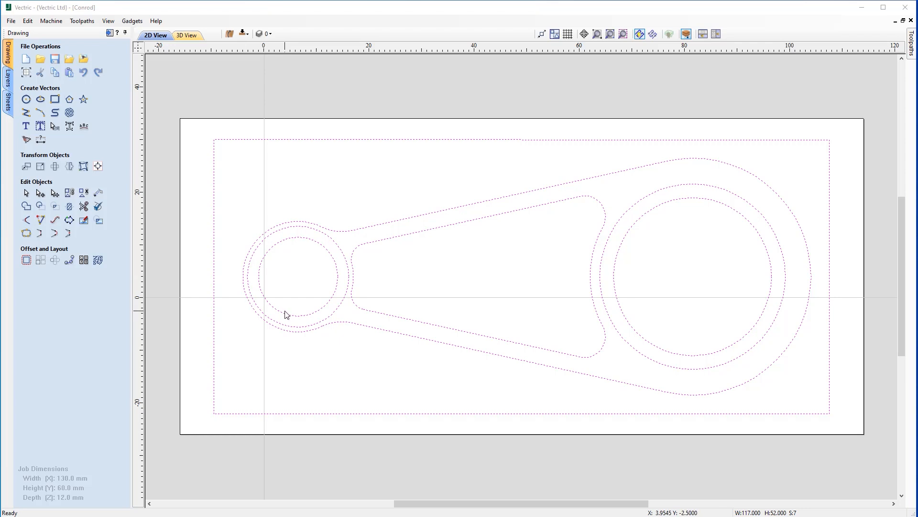
Measure the X and Y offsets from the material's lower-left corner to the rectangle's lower-left corner with the polyline tool
{"action": "left_click", "coordinate": [25, 113]}
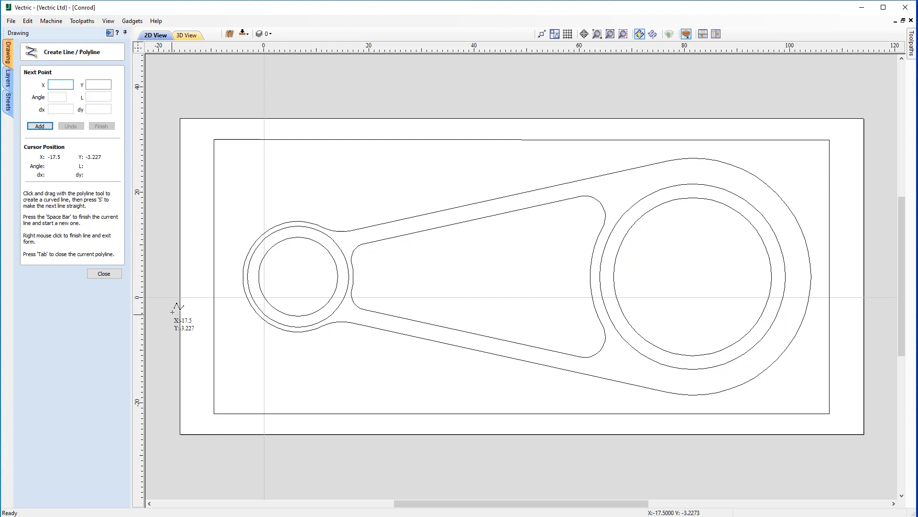
{"action": "left_click", "coordinate": [179, 435]}
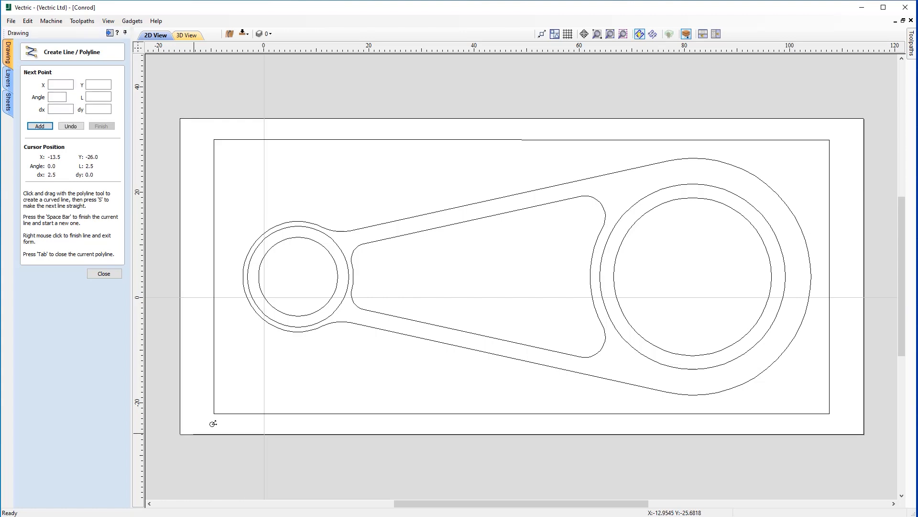
{"action": "left_click", "coordinate": [555, 35]}
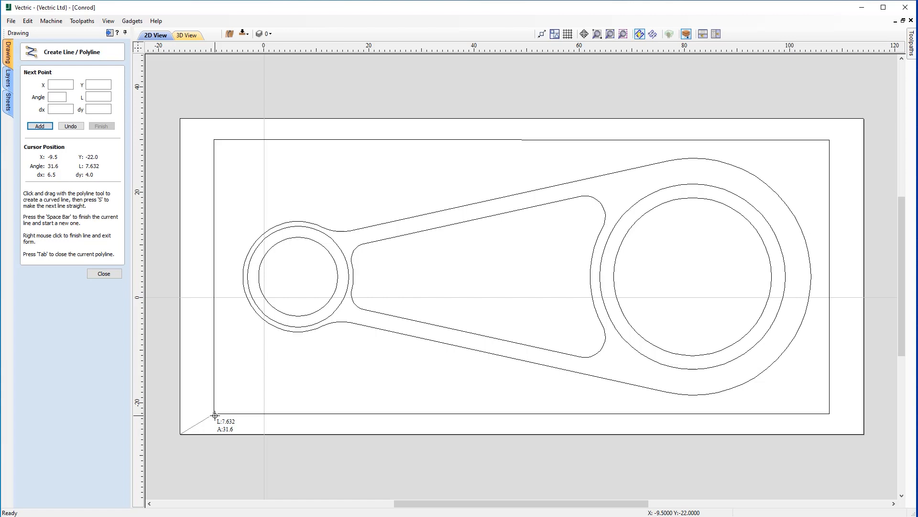
{"action": "left_click", "coordinate": [106, 275]}
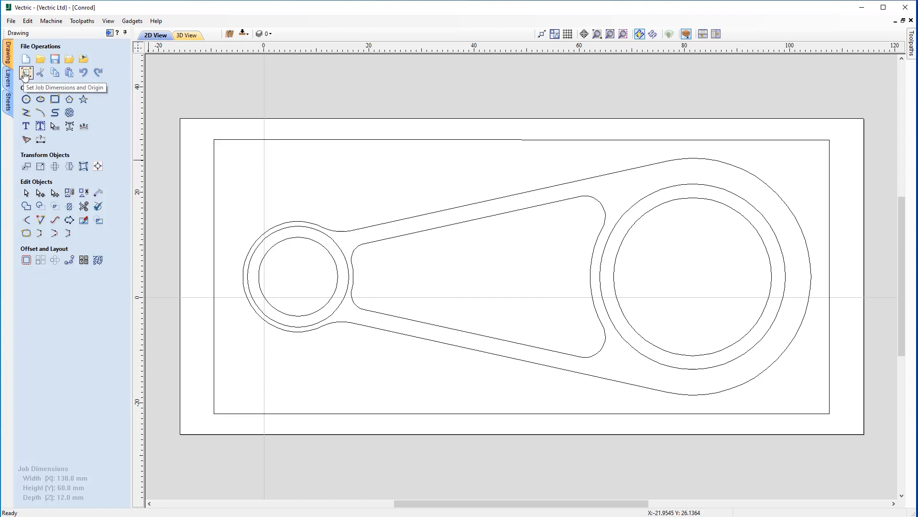
Shift the job's XY datum offset by -6.5 and -4 mm, giving X -22.5 and Y -30
{"action": "left_click", "coordinate": [26, 73]}
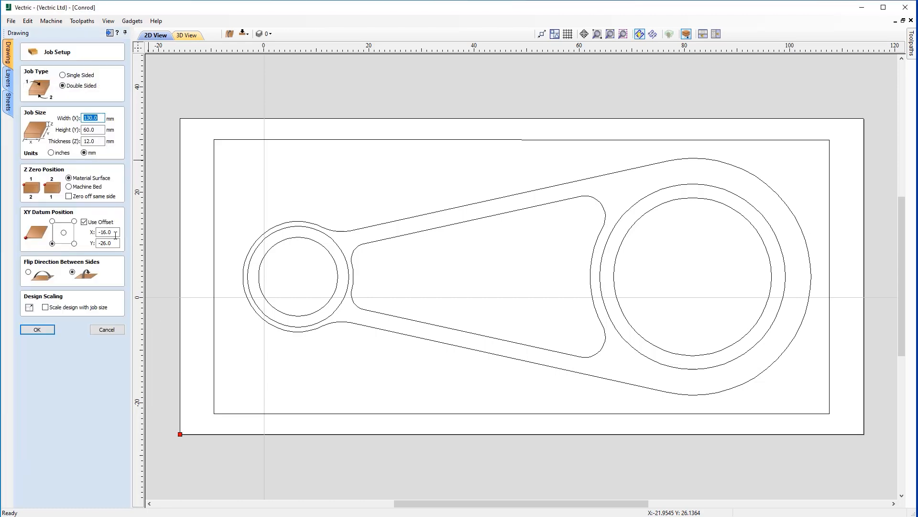
{"action": "left_click", "coordinate": [112, 232]}
{"action": "type", "text": "6.5"}
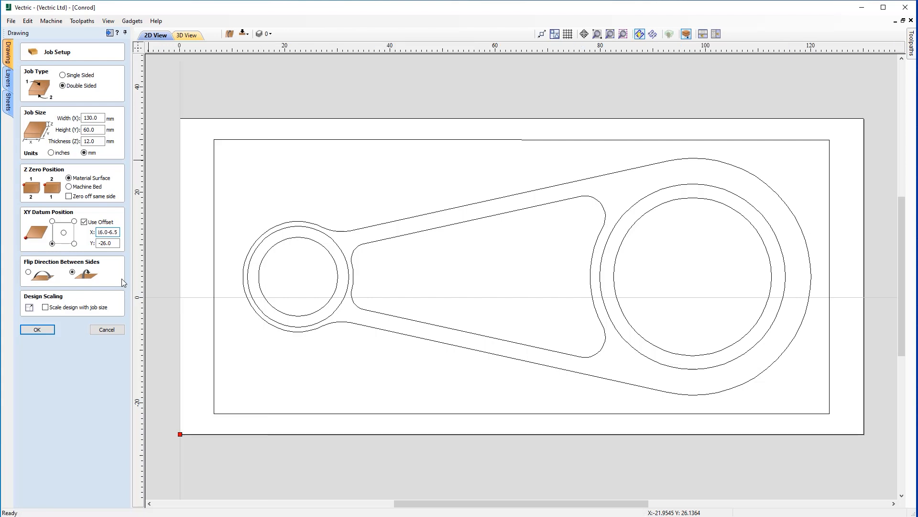
{"action": "key", "text": "equal"}
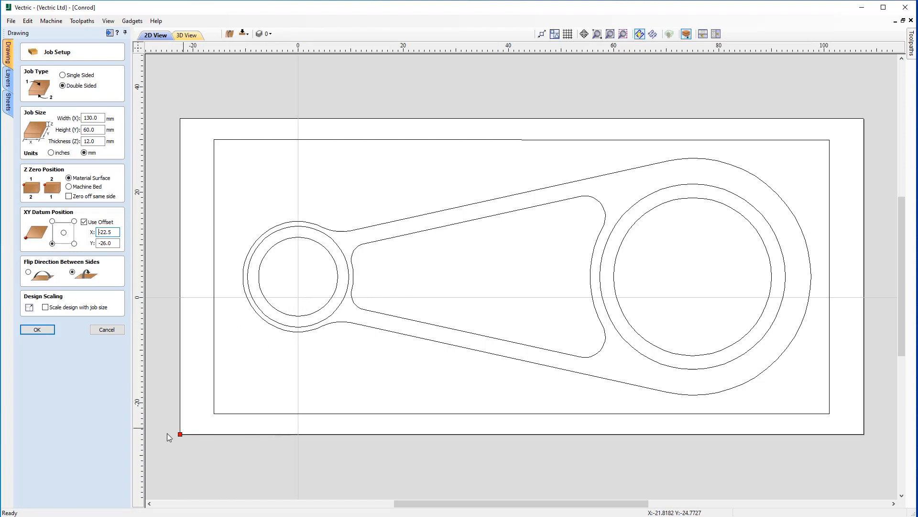
{"action": "left_click", "coordinate": [116, 242]}
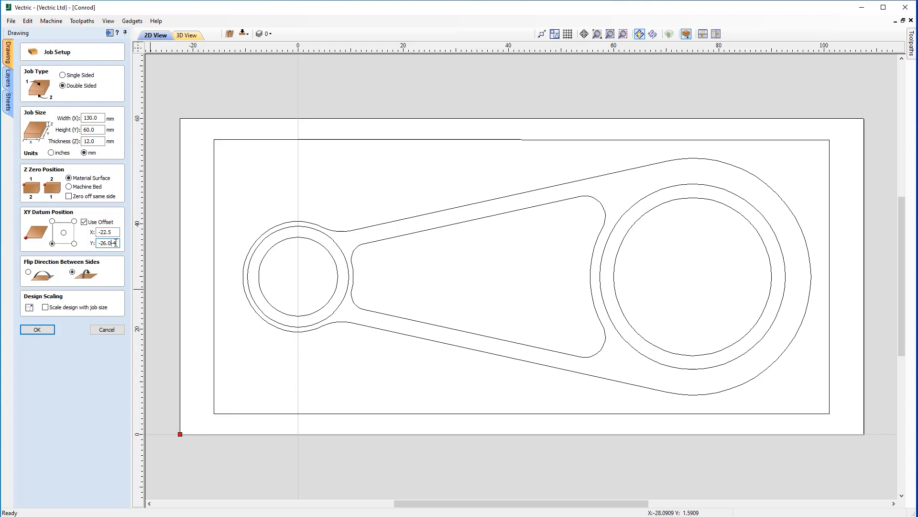
{"action": "key", "text": "Return"}
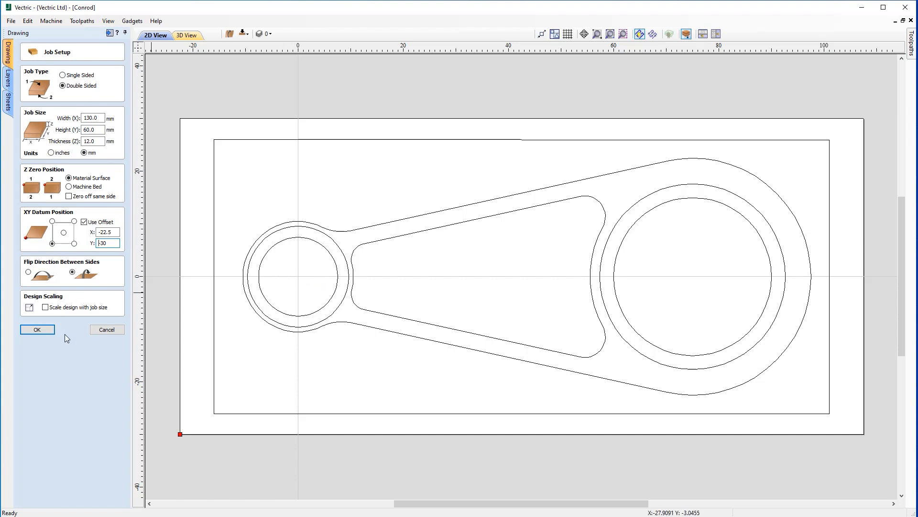
{"action": "left_click", "coordinate": [38, 329]}
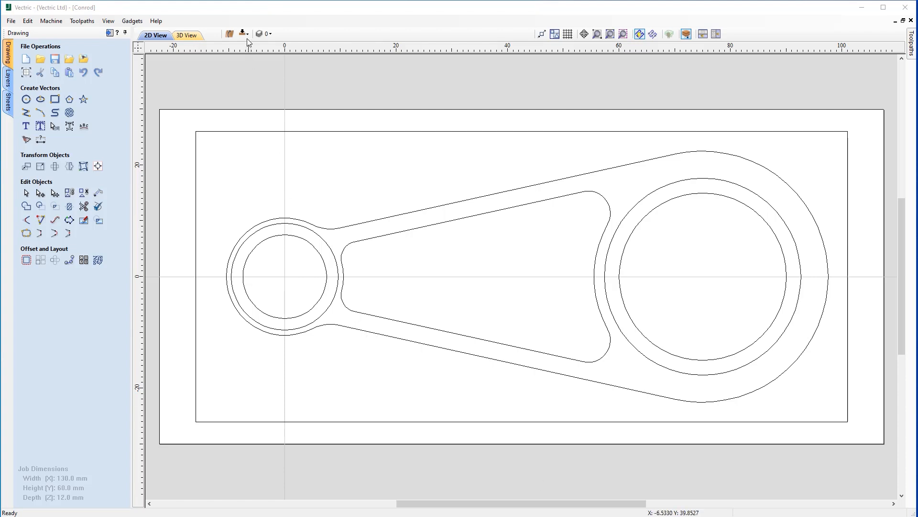
Compare the top and bottom sides of the job by toggling between them, and return to the top side
{"action": "left_click", "coordinate": [286, 39]}
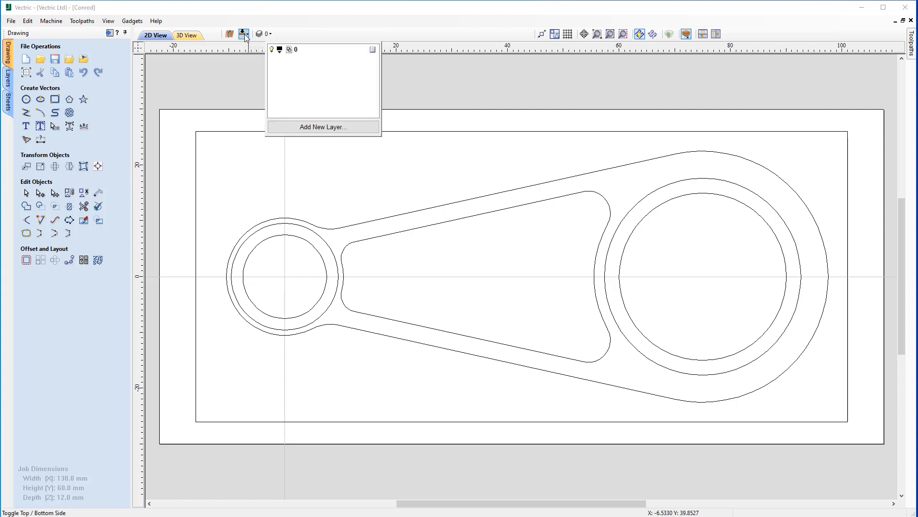
{"action": "left_click", "coordinate": [250, 52]}
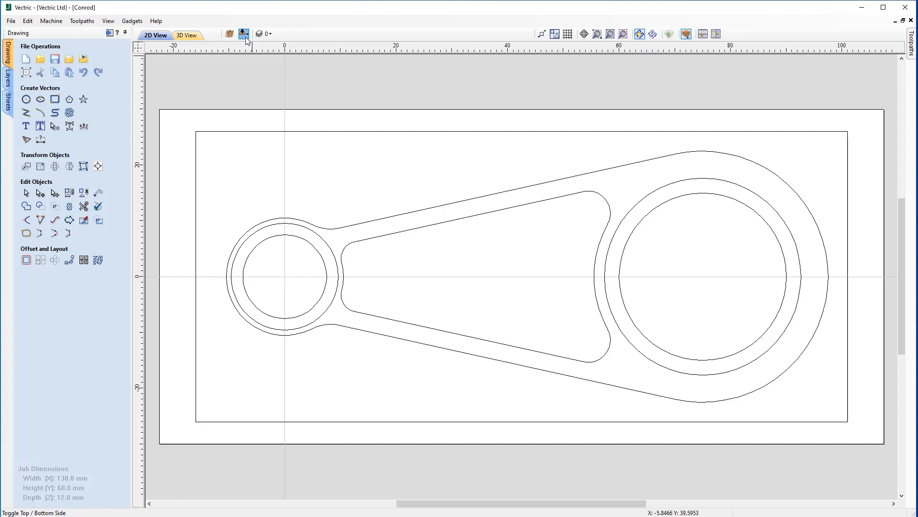
{"action": "left_click", "coordinate": [245, 36]}
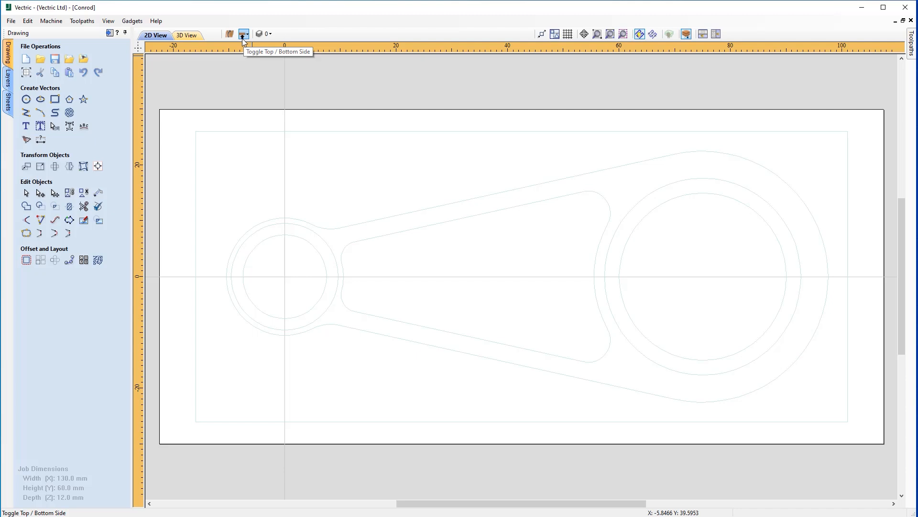
{"action": "left_click", "coordinate": [243, 39]}
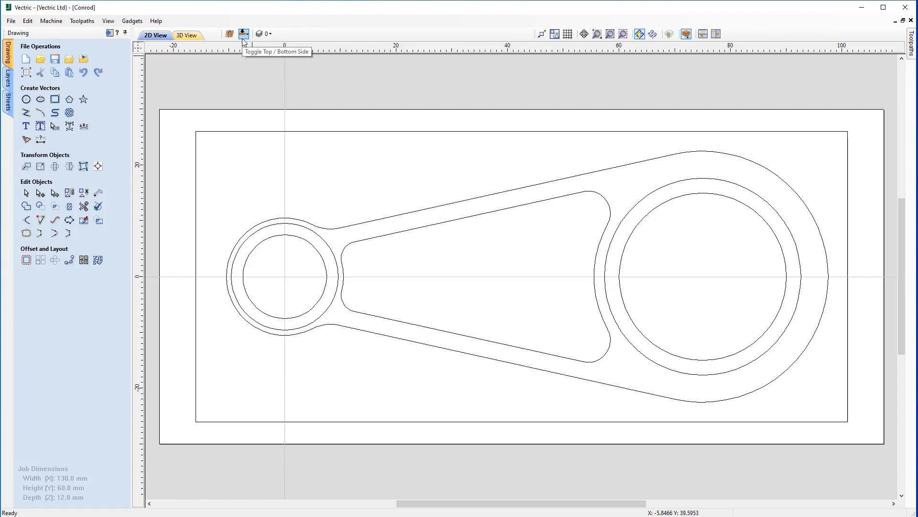
{"action": "left_click", "coordinate": [243, 39]}
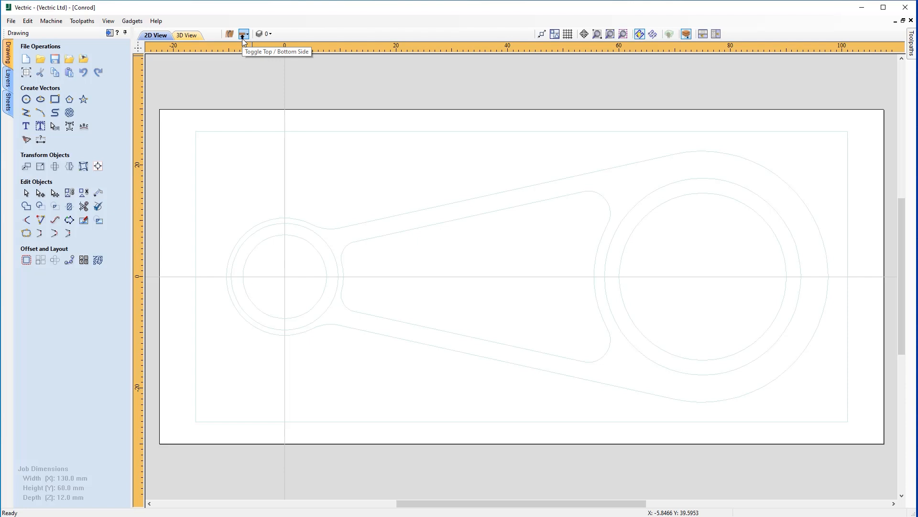
{"action": "left_click", "coordinate": [242, 39]}
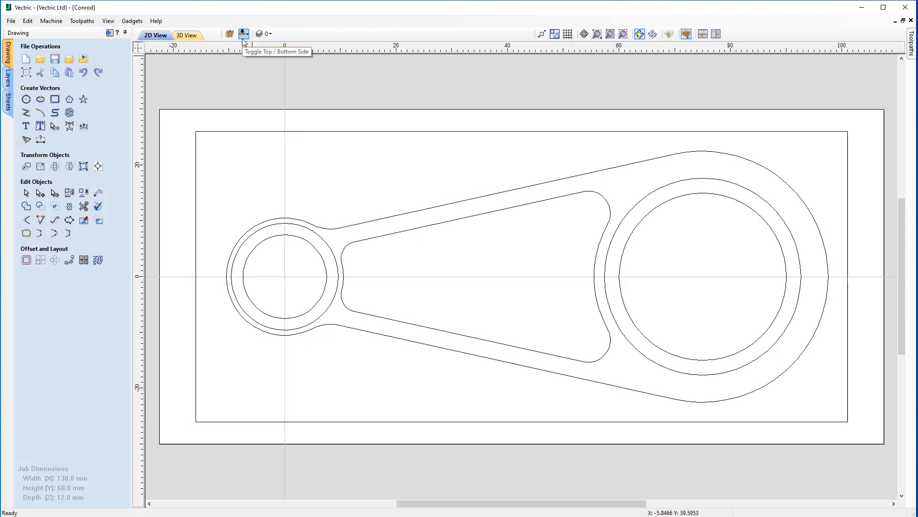
{"action": "left_click", "coordinate": [242, 39]}
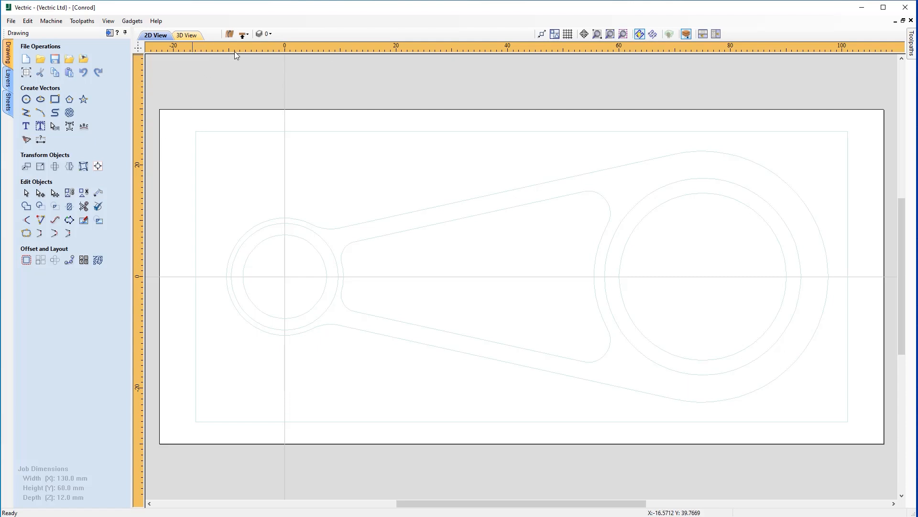
{"action": "left_click", "coordinate": [243, 35]}
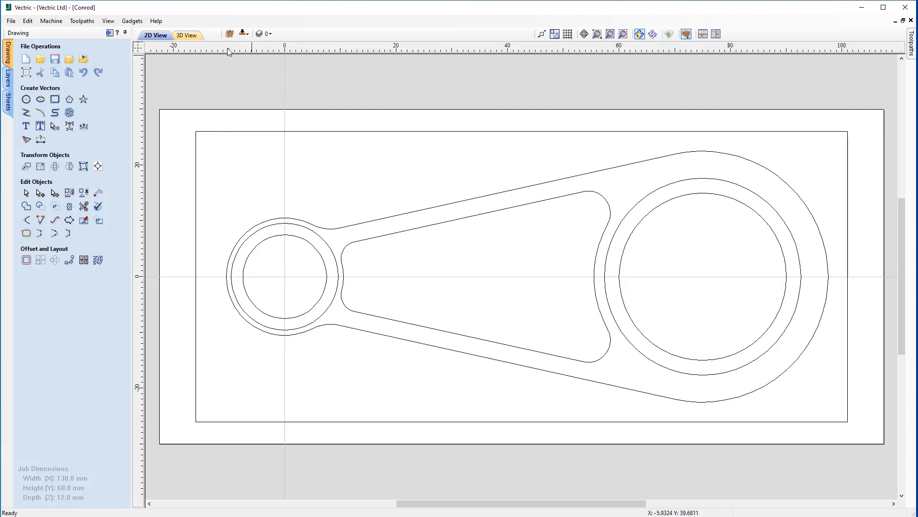
Try to select the top-side vectors while working on the bottom side, and return to the top side
{"action": "left_click", "coordinate": [245, 31]}
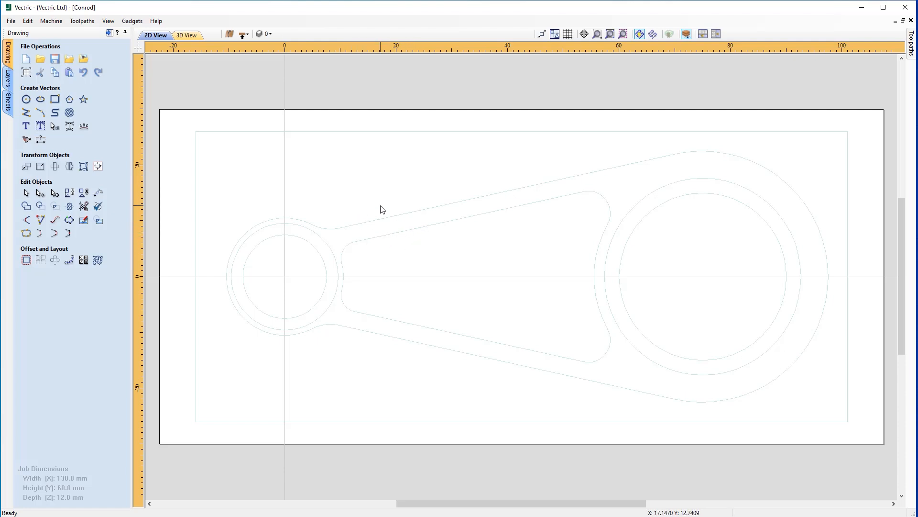
{"action": "left_click_drag", "start_coordinate": [188, 129], "coordinate": [311, 220]}
{"action": "left_click", "coordinate": [243, 36]}
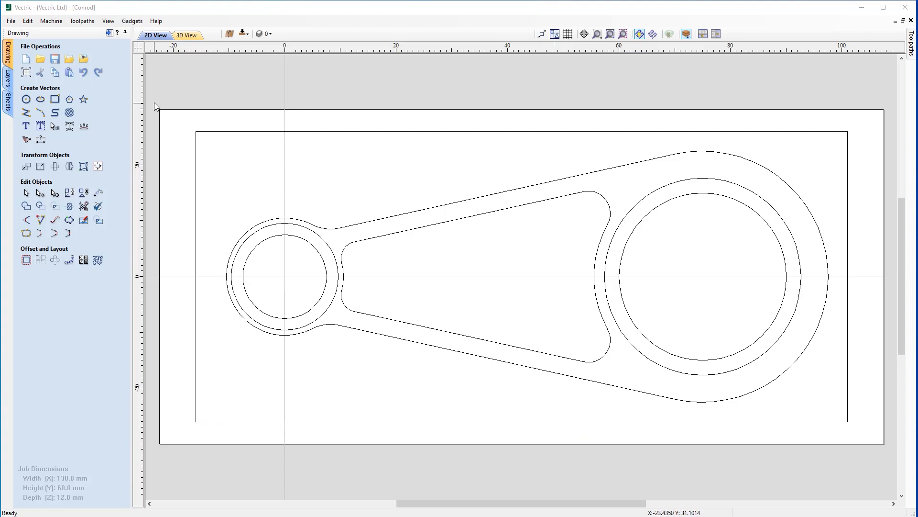
Select all con-rod vectors and the surrounding rectangle on the top side and copy them to the other side
{"action": "mouse_move", "coordinate": [155, 100]}
{"action": "left_mouse_down"}
{"action": "mouse_move", "coordinate": [509, 359]}
{"action": "mouse_move", "coordinate": [698, 461]}
{"action": "mouse_move", "coordinate": [891, 452]}
{"action": "left_mouse_up"}
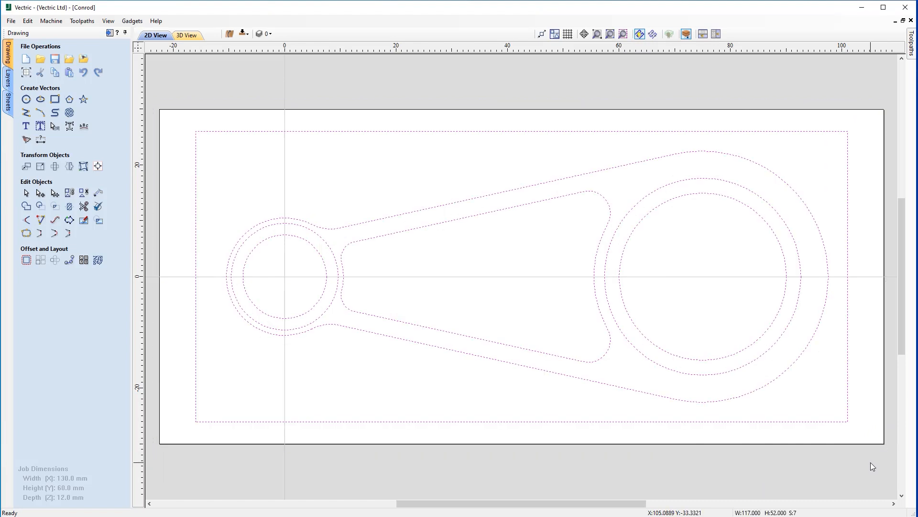
{"action": "right_click", "coordinate": [711, 378]}
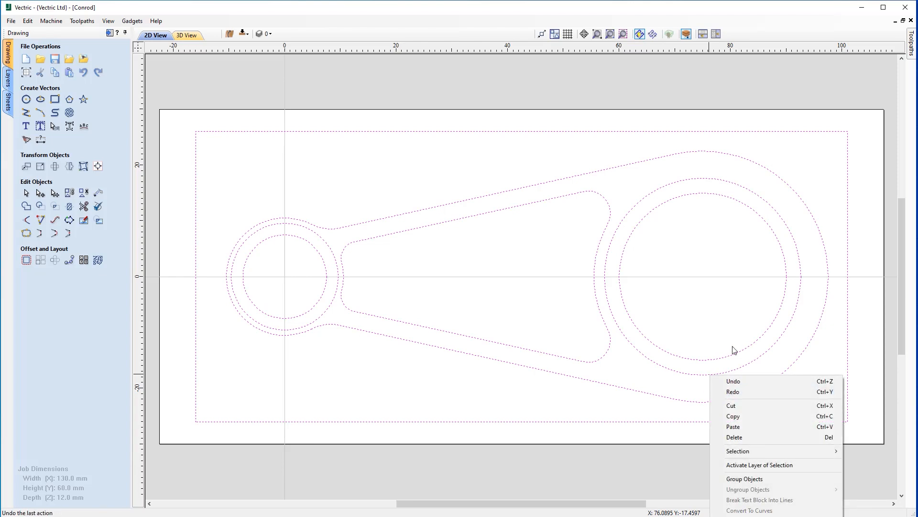
{"action": "right_click", "coordinate": [661, 188]}
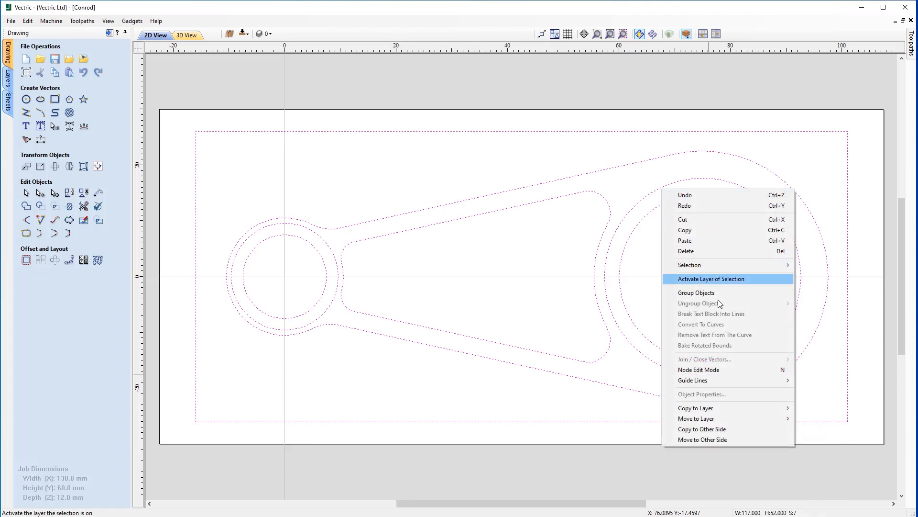
{"action": "left_click", "coordinate": [729, 426]}
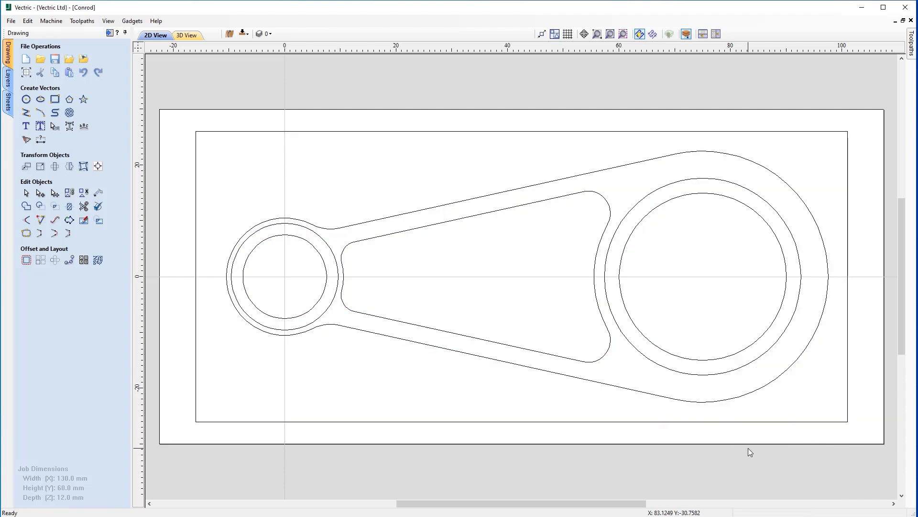
Try moving the inner web contour on the bottom side, undo the move, and return to the top side
{"action": "left_click", "coordinate": [244, 34]}
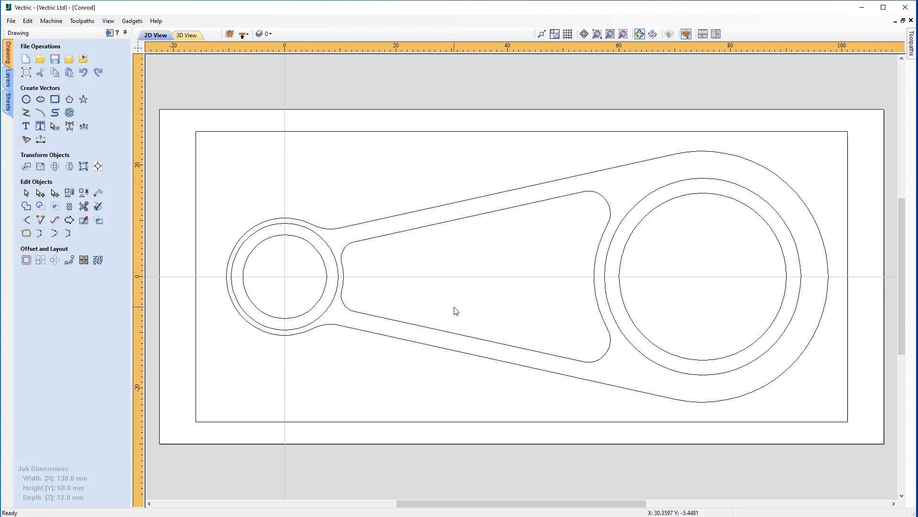
{"action": "left_click", "coordinate": [463, 221]}
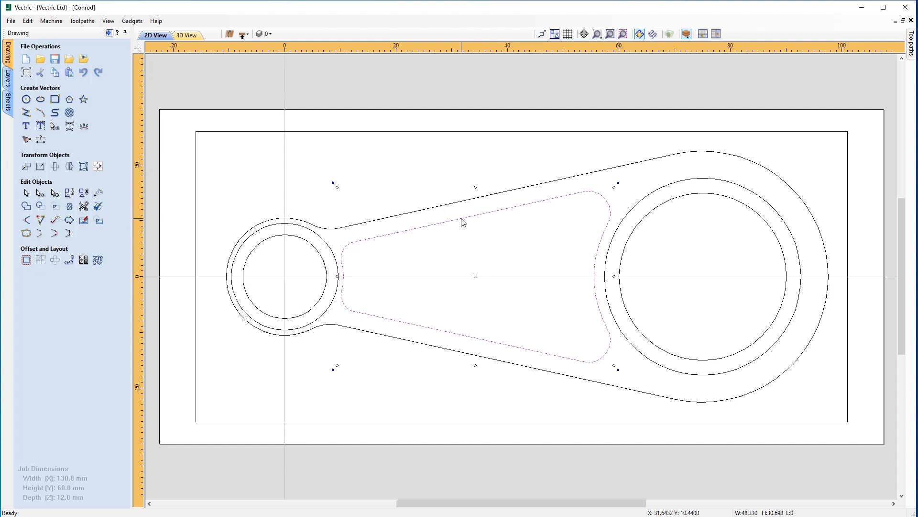
{"action": "left_click_drag", "start_coordinate": [461, 218], "coordinate": [468, 250]}
{"action": "key", "text": "ctrl+z"}
{"action": "left_click", "coordinate": [244, 33]}
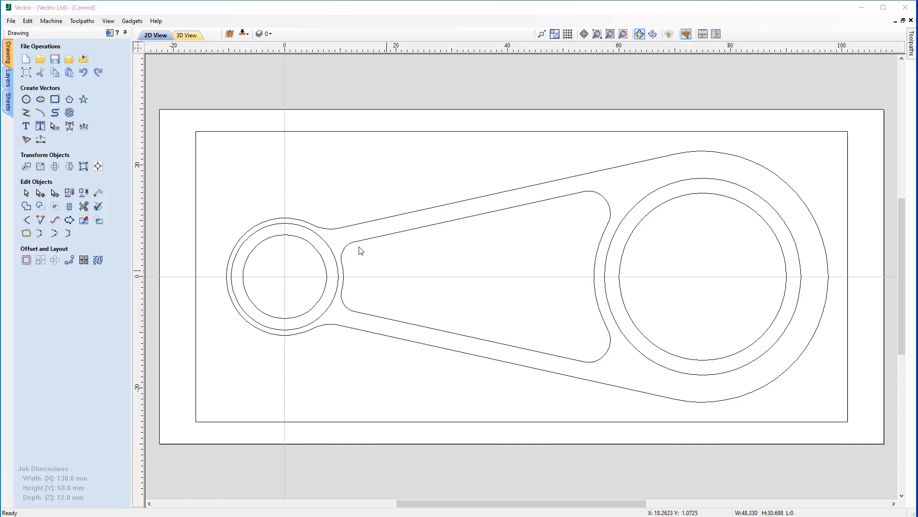
{"action": "left_click_drag", "start_coordinate": [183, 121], "coordinate": [876, 442]}
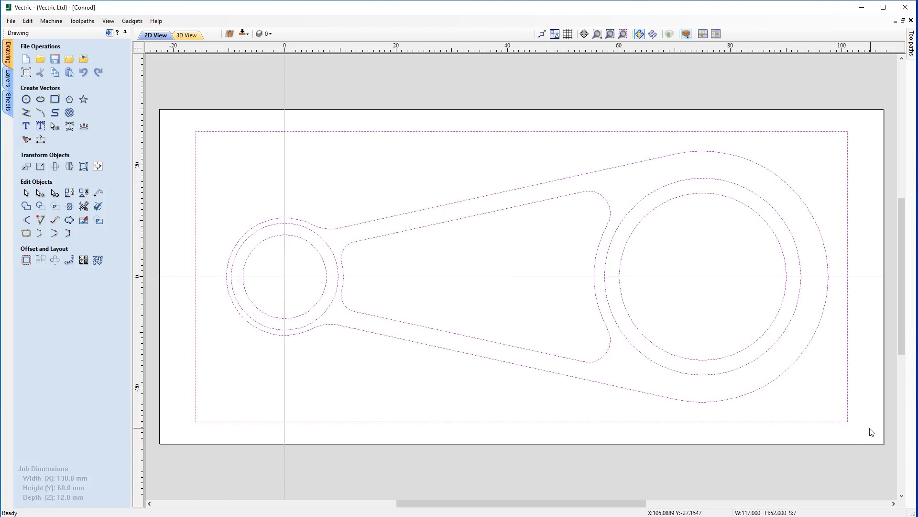
{"action": "right_click", "coordinate": [831, 426]}
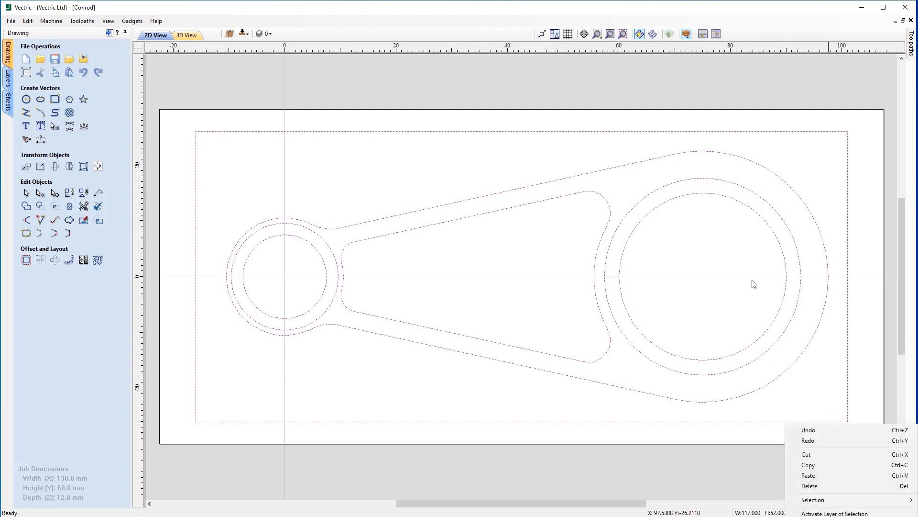
{"action": "right_click", "coordinate": [671, 187]}
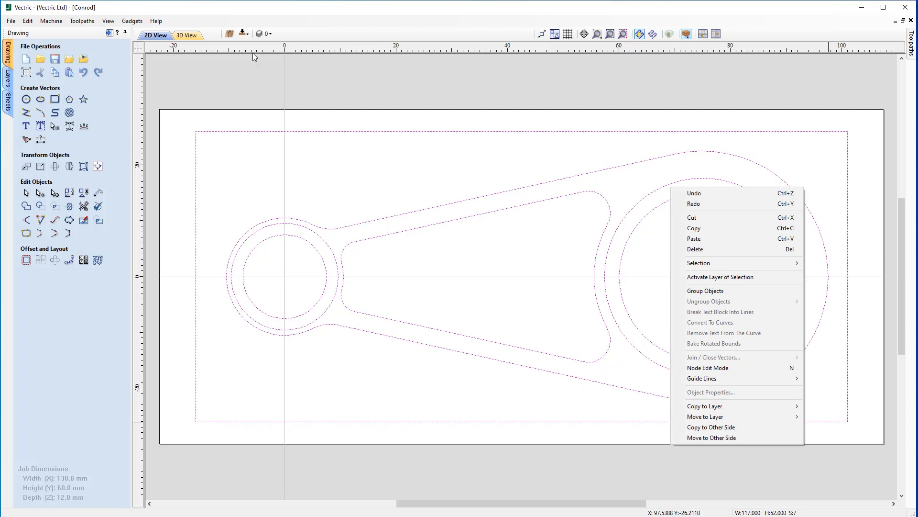
{"action": "left_click", "coordinate": [374, 363]}
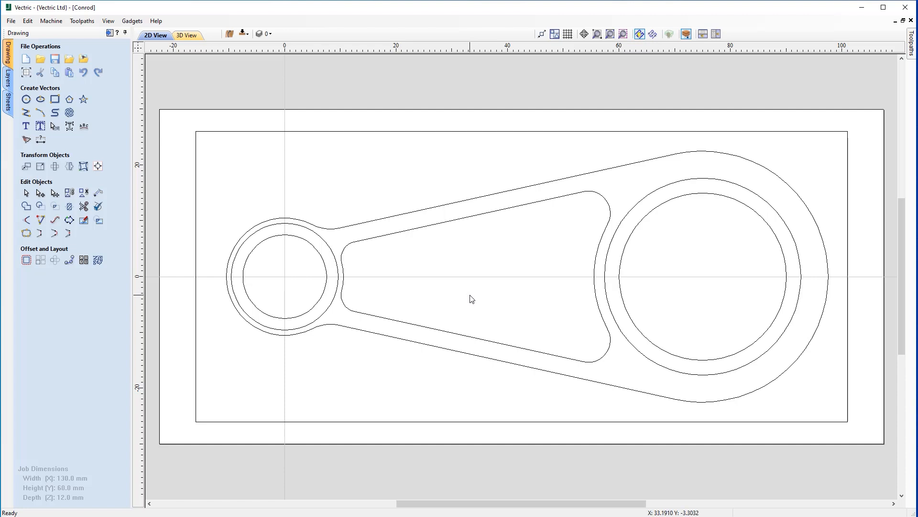
Tile the 2D and 3D views in the toolpath layout, and set the home Z gap to 10 mm and the clearance and plunge gaps to 5 mm
{"action": "left_click", "coordinate": [110, 33]}
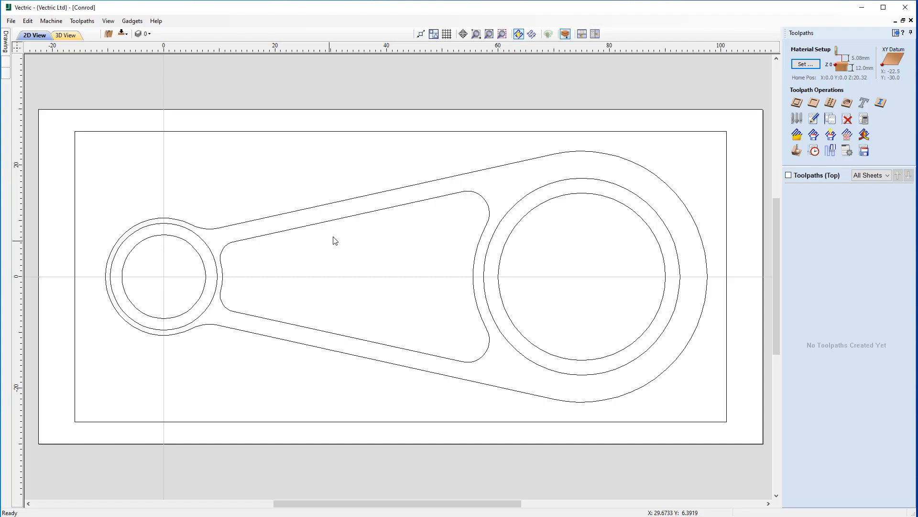
{"action": "left_click", "coordinate": [582, 34]}
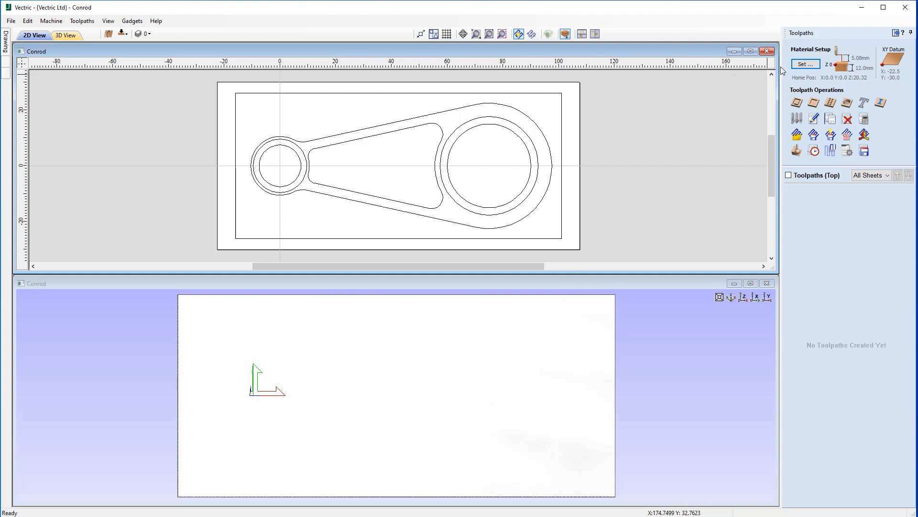
{"action": "left_click", "coordinate": [804, 66]}
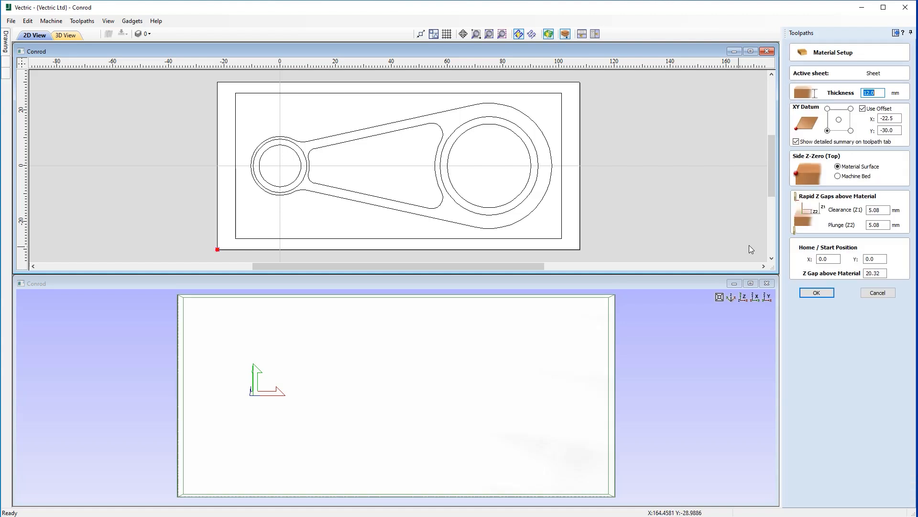
{"action": "left_click", "coordinate": [880, 92]}
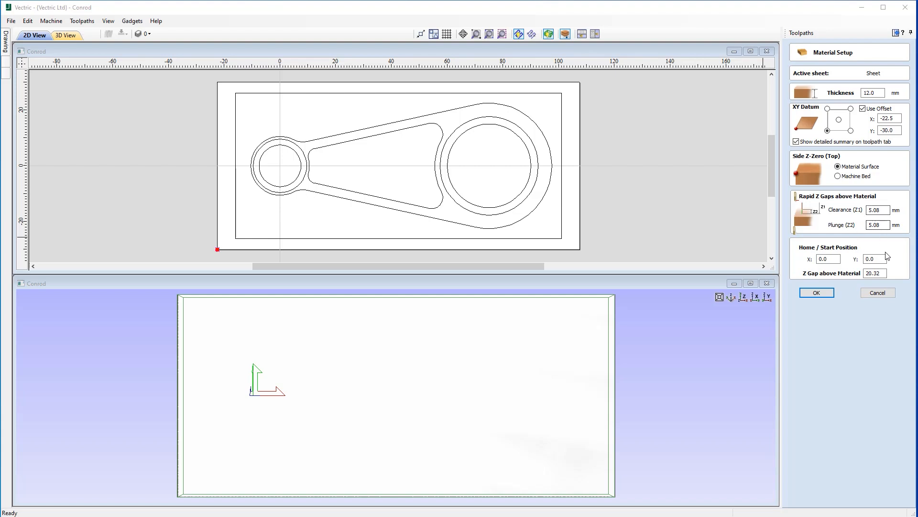
{"action": "left_click_drag", "start_coordinate": [884, 274], "coordinate": [848, 273]}
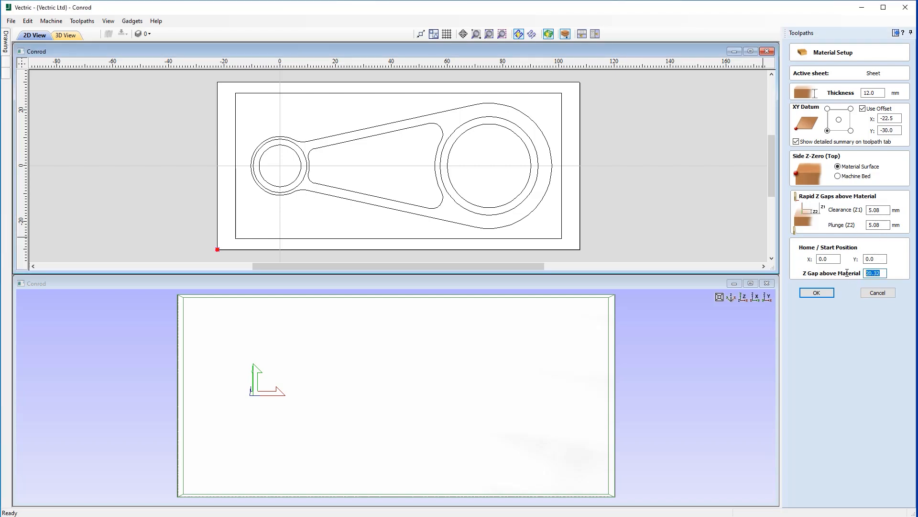
{"action": "type", "text": "10"}
{"action": "left_click_drag", "start_coordinate": [889, 210], "coordinate": [865, 211]}
{"action": "type", "text": "5"}
{"action": "type", "text": "5"}
{"action": "left_click", "coordinate": [816, 293]}
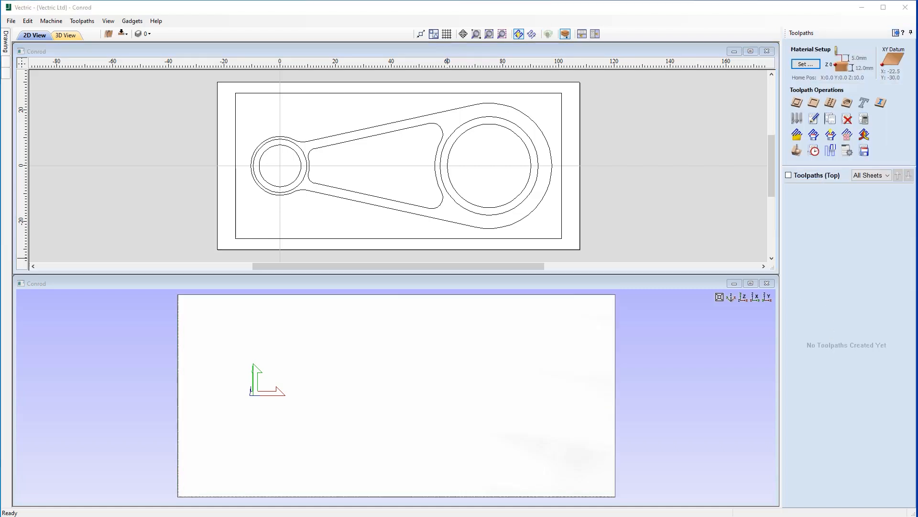
Start a pocket toolpath with a 2 mm cut depth on the rectangle and the outer circle of each bearing end
{"action": "left_click", "coordinate": [562, 213]}
{"action": "left_click", "coordinate": [563, 212]}
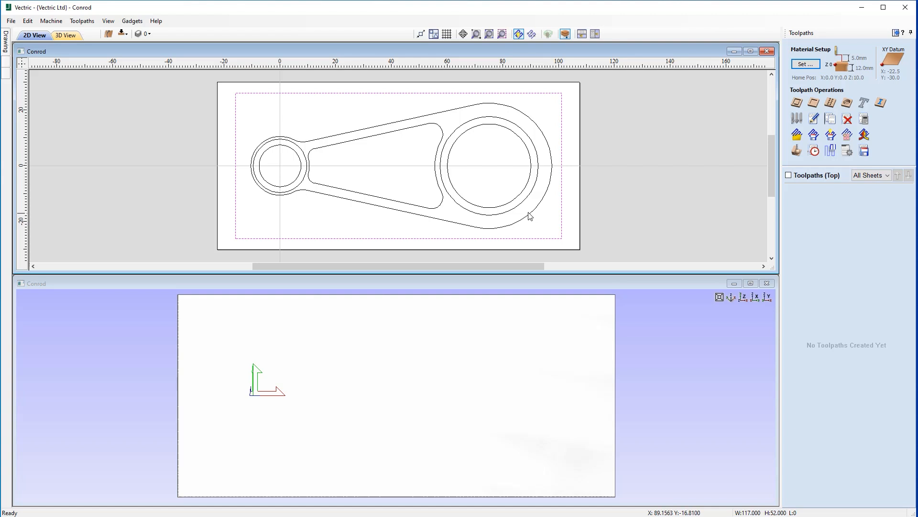
{"action": "left_click", "coordinate": [508, 211], "text": "shift"}
{"action": "left_click", "coordinate": [303, 179], "text": "shift"}
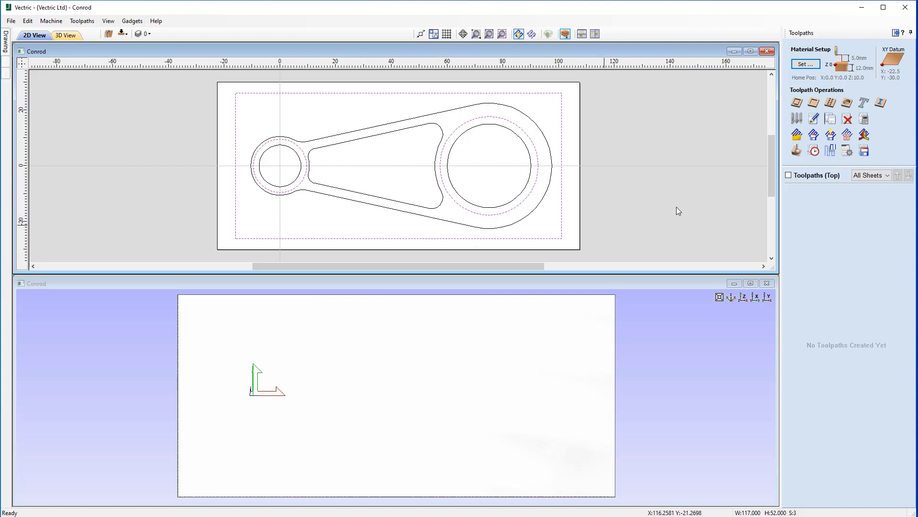
{"action": "left_click", "coordinate": [809, 103]}
{"action": "key", "text": "Tab"}
{"action": "type", "text": "2"}
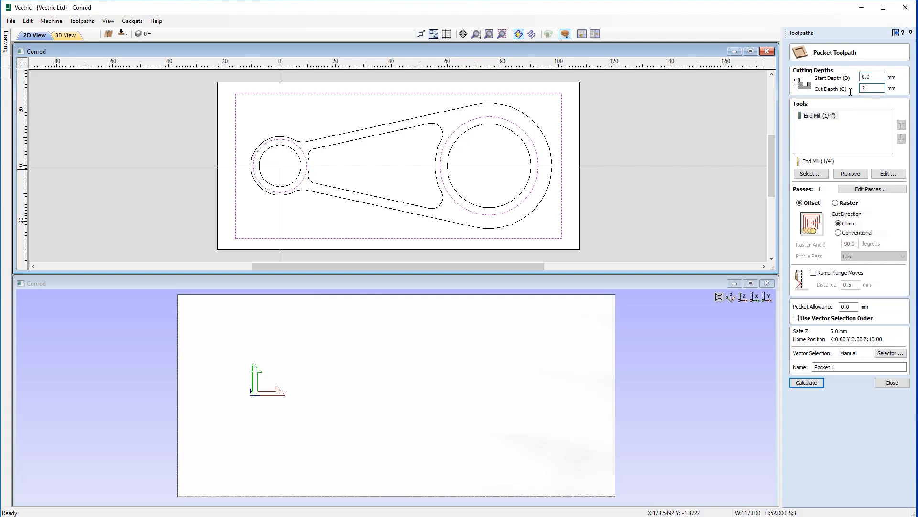
Replace the pocket toolpath's 1/4" end mill with the metric End Mill (6 mm) from the tool database
{"action": "left_click", "coordinate": [869, 133]}
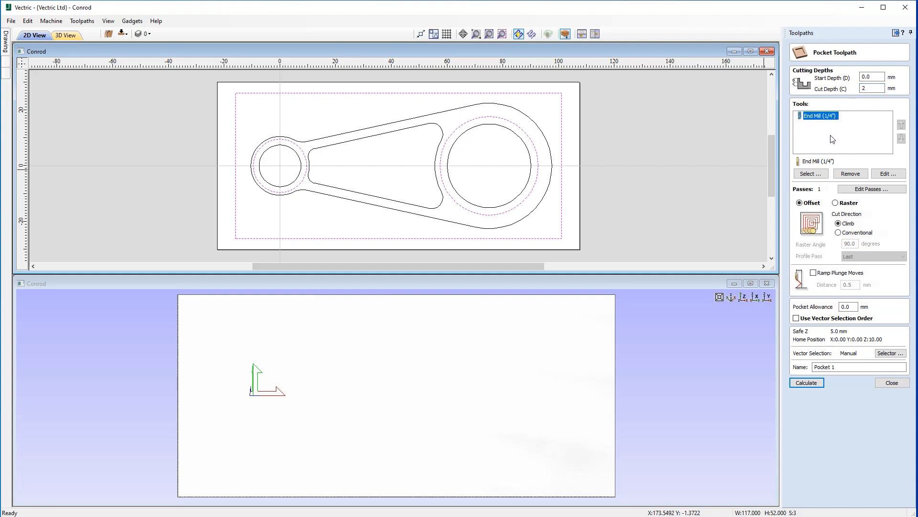
{"action": "left_click", "coordinate": [852, 174]}
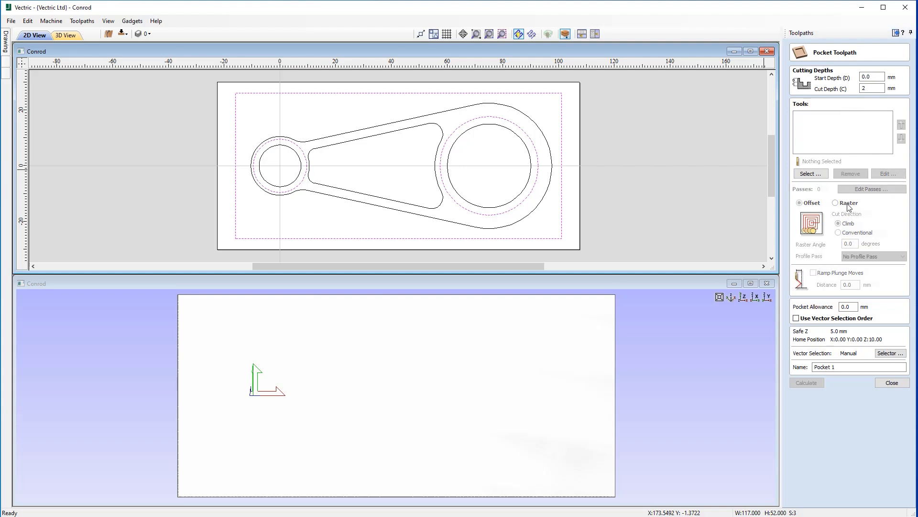
{"action": "left_click", "coordinate": [824, 177]}
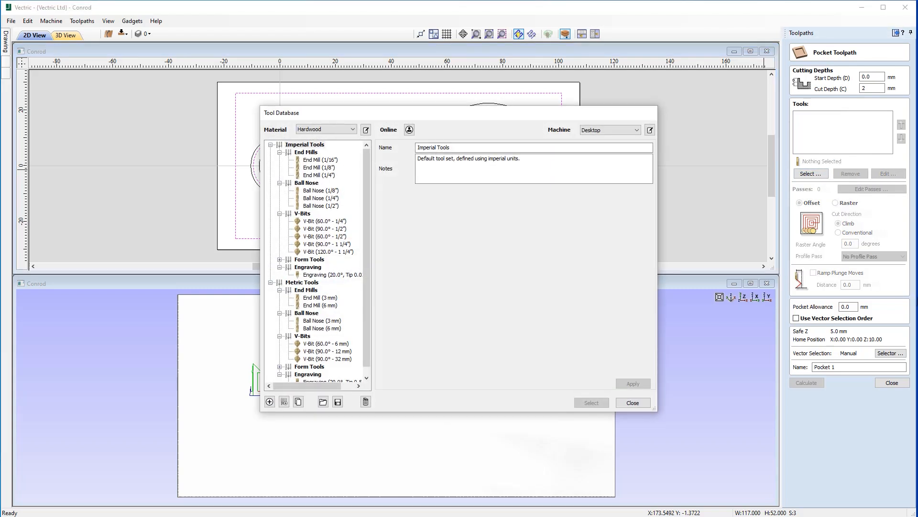
{"action": "scroll", "coordinate": [366, 309], "scroll_direction": "down", "scroll_amount": 1}
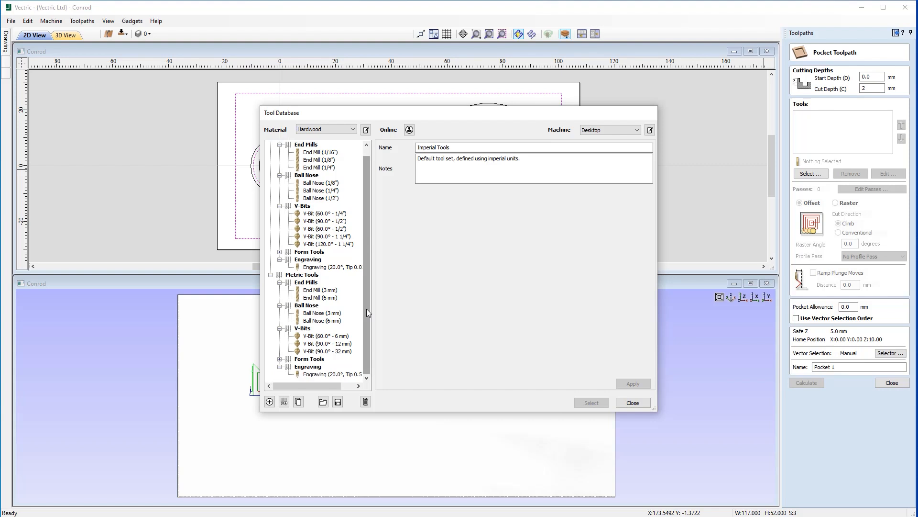
{"action": "left_click", "coordinate": [325, 298]}
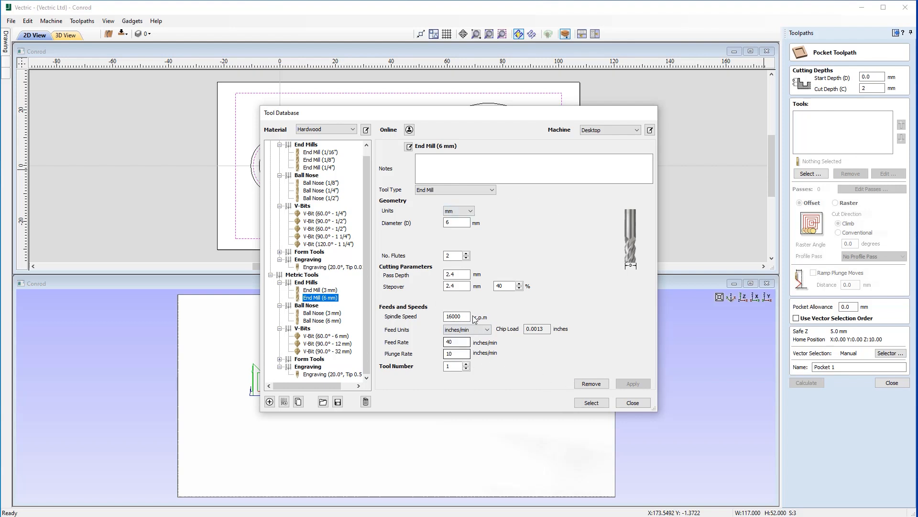
{"action": "left_click", "coordinate": [591, 403]}
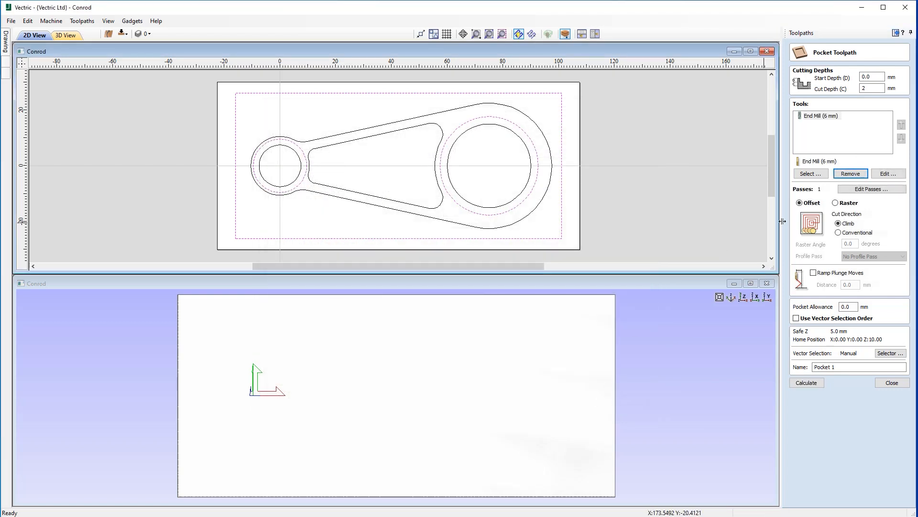
Edit the 6 mm end mill to 20% stepover, 3000 rpm spindle speed, 5 mm/sec feed rate and 1 mm/sec plunge rate
{"action": "left_click", "coordinate": [895, 175]}
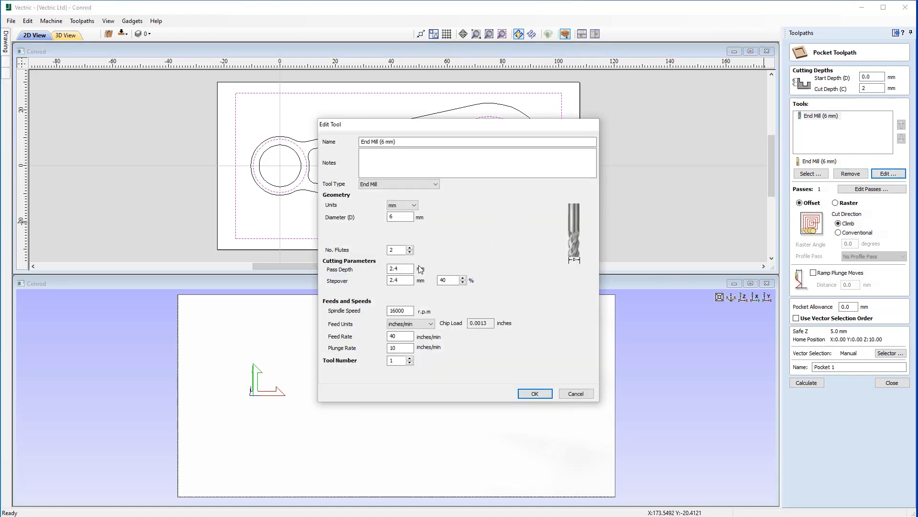
{"action": "double_click", "coordinate": [457, 280]}
{"action": "type", "text": "20"}
{"action": "left_click_drag", "start_coordinate": [411, 311], "coordinate": [374, 312]}
{"action": "type", "text": "30"}
{"action": "left_click", "coordinate": [429, 324]}
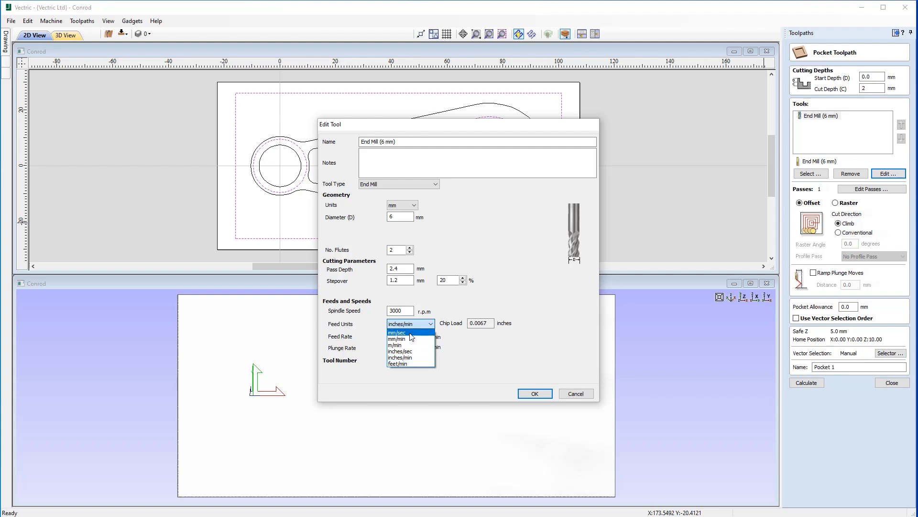
{"action": "left_click", "coordinate": [410, 333]}
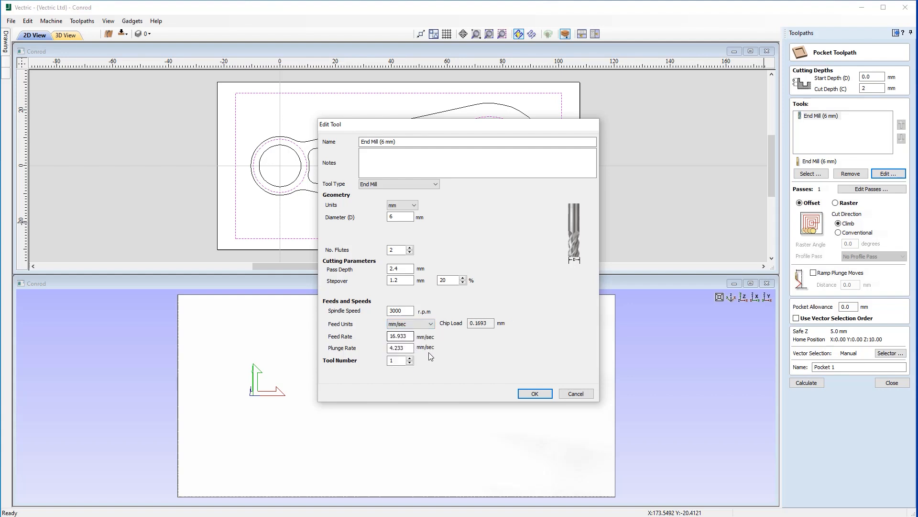
{"action": "left_click_drag", "start_coordinate": [408, 337], "coordinate": [388, 337]}
{"action": "type", "text": "5"}
{"action": "left_click_drag", "start_coordinate": [411, 348], "coordinate": [376, 352]}
{"action": "type", "text": "1"}
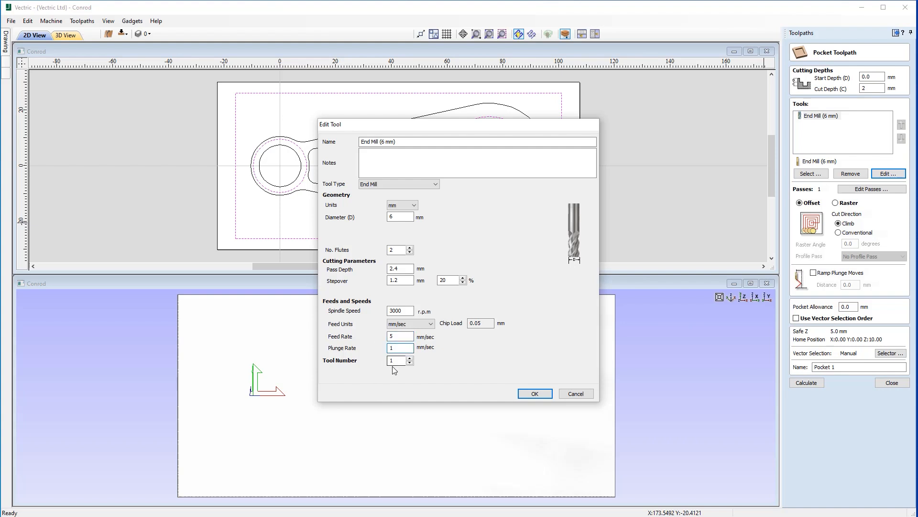
{"action": "left_click", "coordinate": [529, 395]}
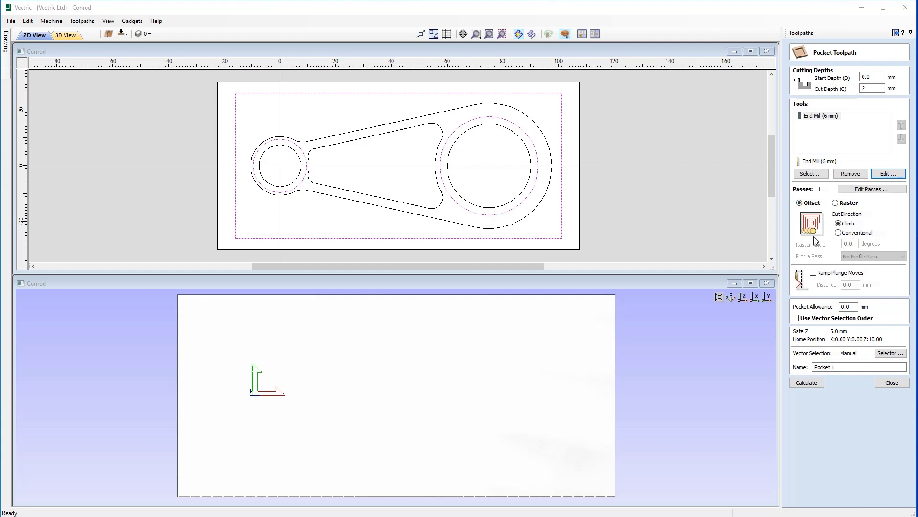
Enable ramp plunge moves with a 16 mm distance and name the toolpath Pocket
{"action": "left_click", "coordinate": [813, 273]}
{"action": "left_click", "coordinate": [850, 285]}
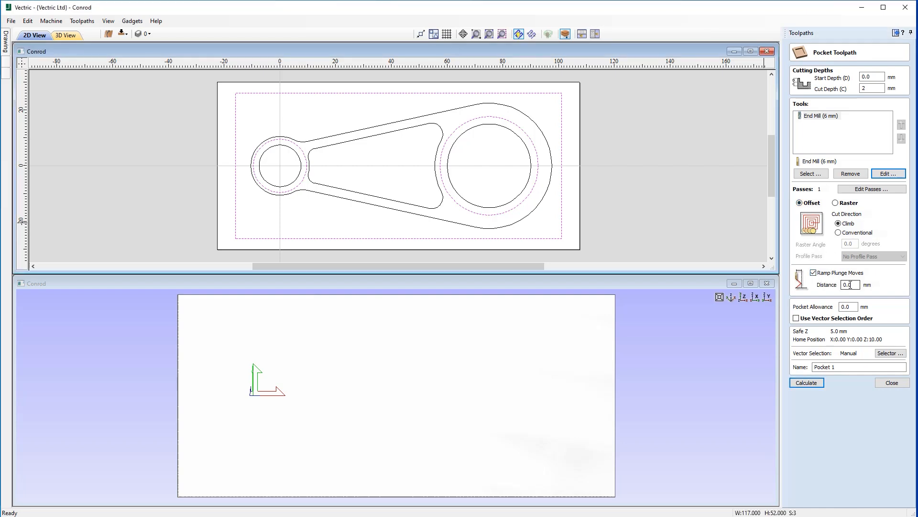
{"action": "type", "text": "16"}
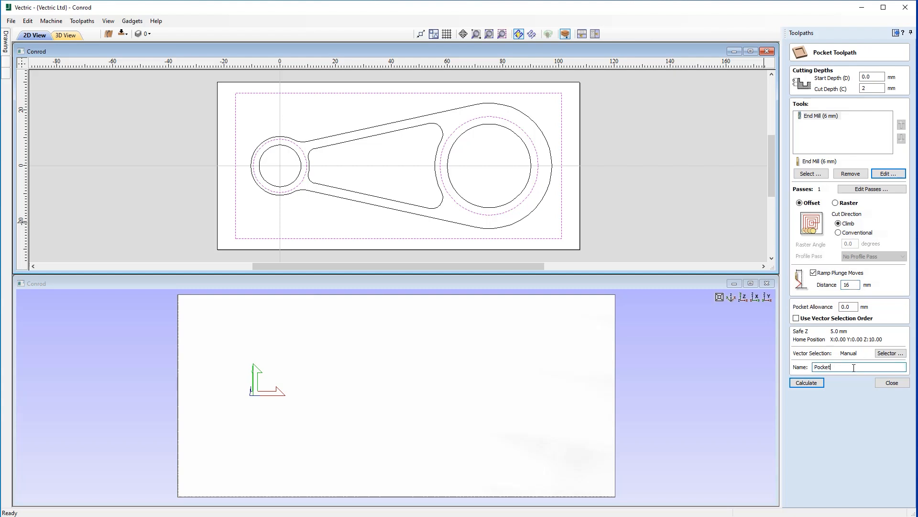
Calculate the Pocket toolpath and preview its machining result in 3D
{"action": "left_click", "coordinate": [812, 384]}
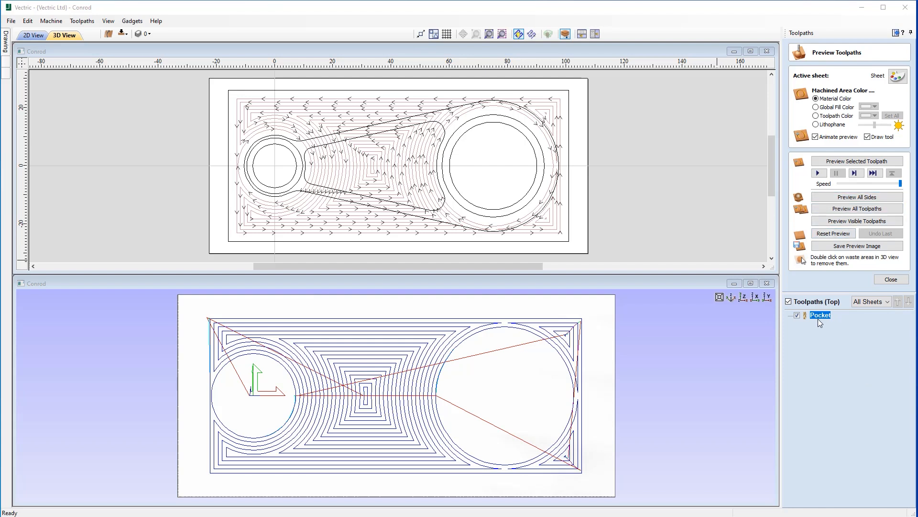
{"action": "left_click", "coordinate": [834, 223]}
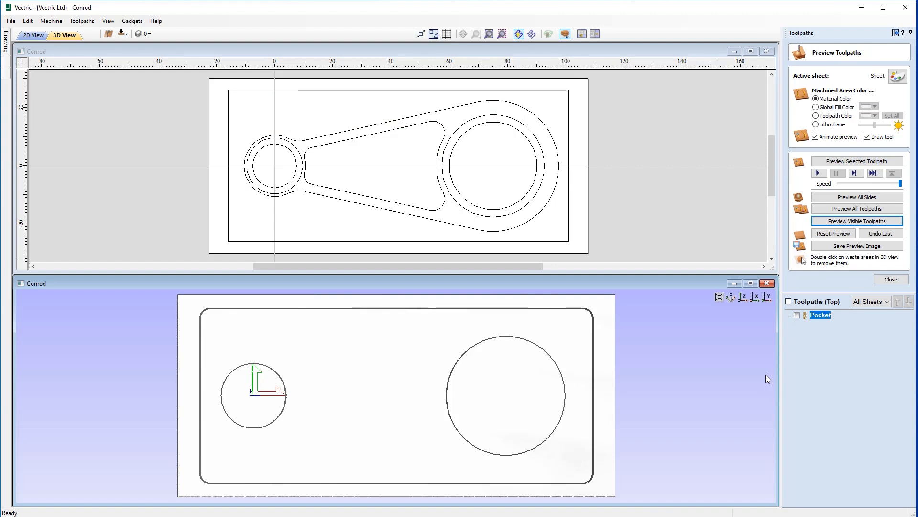
Set the preview material appearance to Canadian Maple
{"action": "mouse_move", "coordinate": [412, 441]}
{"action": "left_mouse_down"}
{"action": "mouse_move", "coordinate": [426, 386]}
{"action": "mouse_move", "coordinate": [435, 447]}
{"action": "mouse_move", "coordinate": [423, 440]}
{"action": "left_mouse_up"}
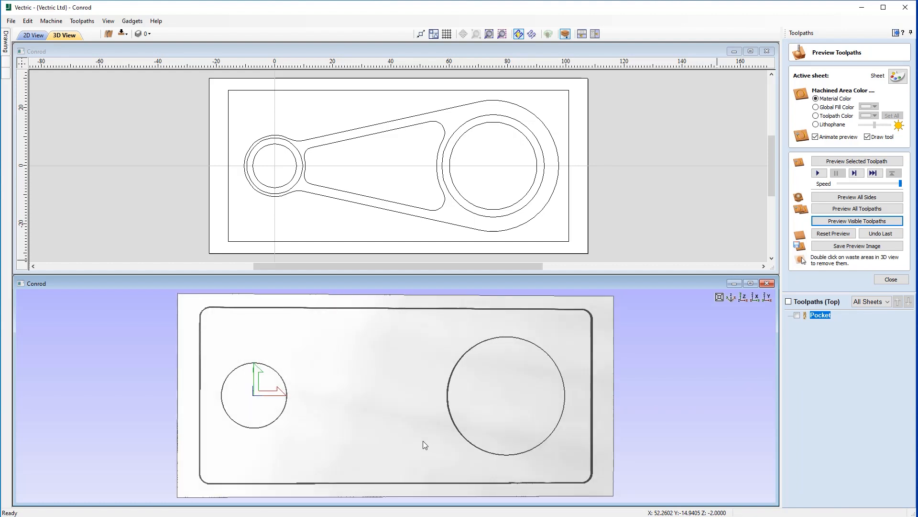
{"action": "left_click", "coordinate": [745, 297]}
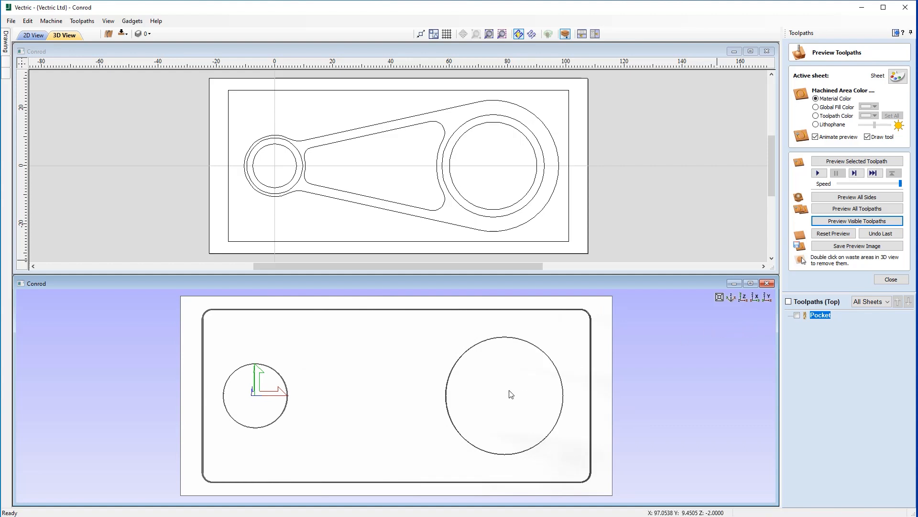
{"action": "left_click", "coordinate": [895, 77]}
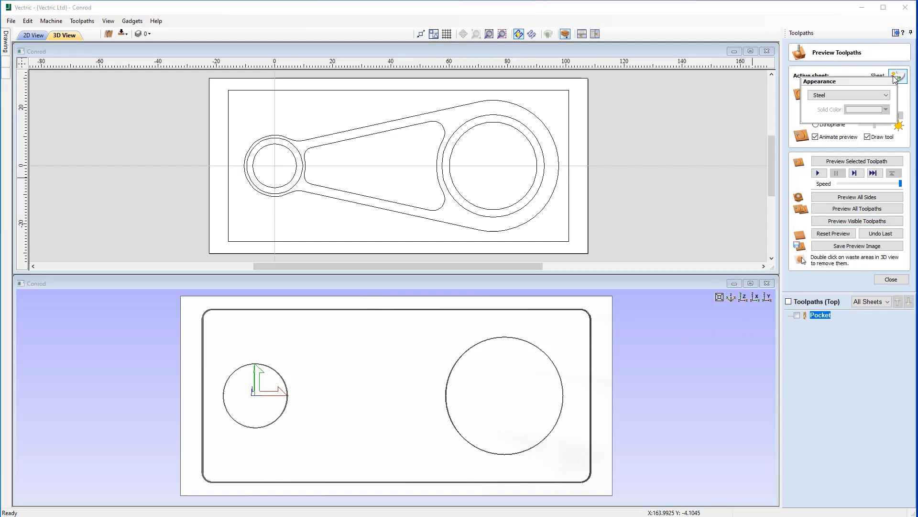
{"action": "left_click", "coordinate": [861, 95]}
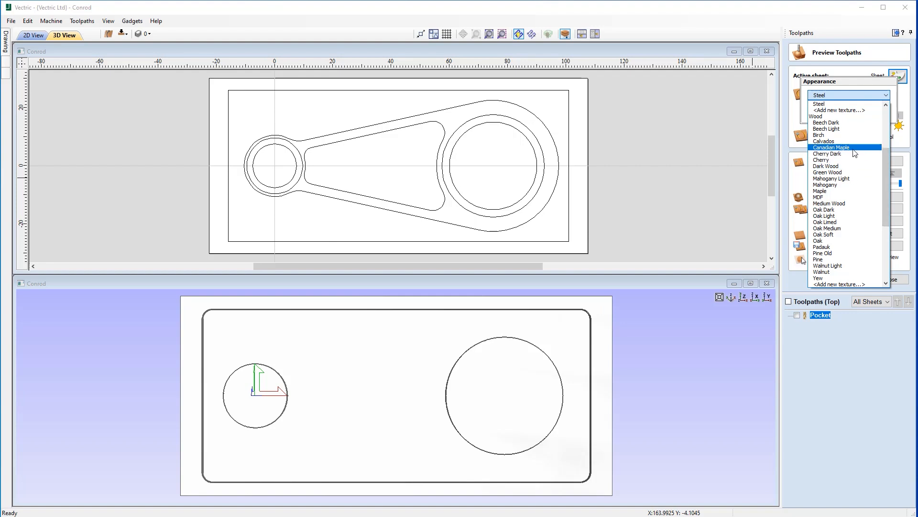
{"action": "left_click", "coordinate": [837, 147]}
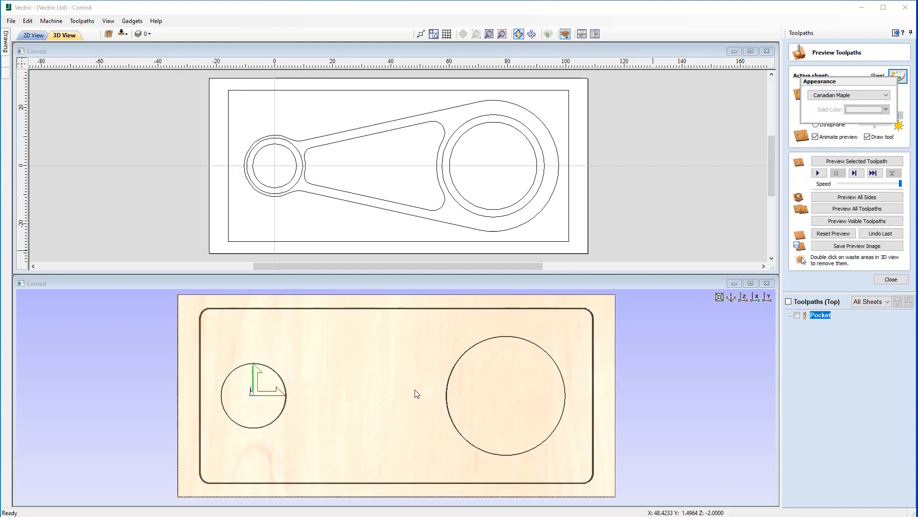
Set the preview material appearance to Steel Bright, inspect the machined top side in 3D, and close the toolpath preview
{"action": "left_click", "coordinate": [882, 95]}
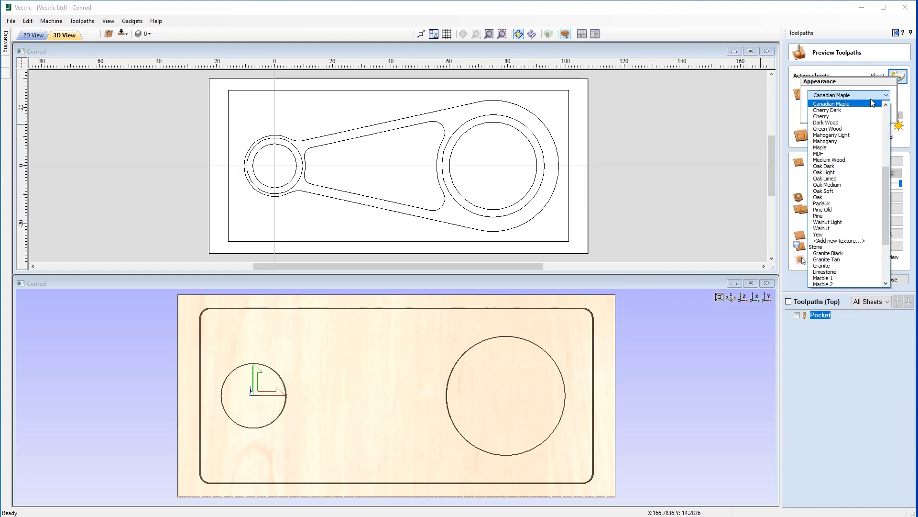
{"action": "left_click_drag", "start_coordinate": [887, 189], "coordinate": [885, 166]}
{"action": "left_click_drag", "start_coordinate": [884, 157], "coordinate": [884, 144]}
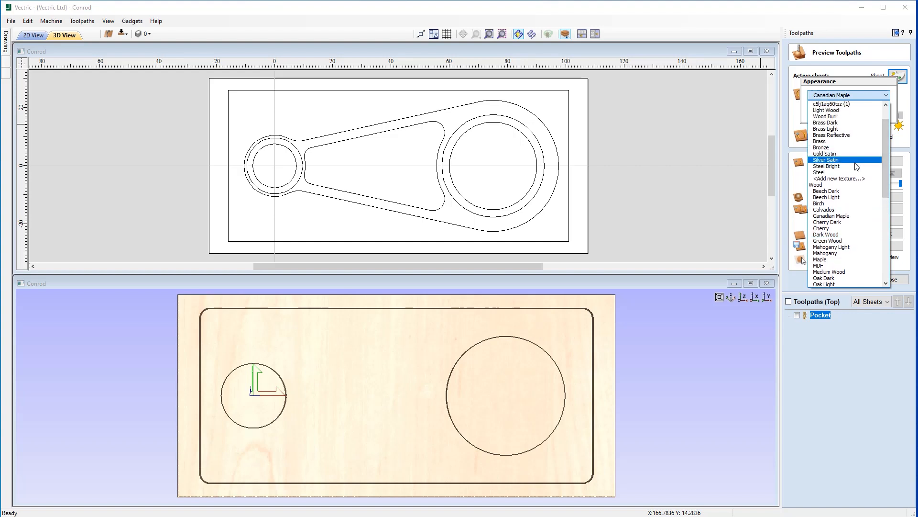
{"action": "left_click", "coordinate": [832, 166]}
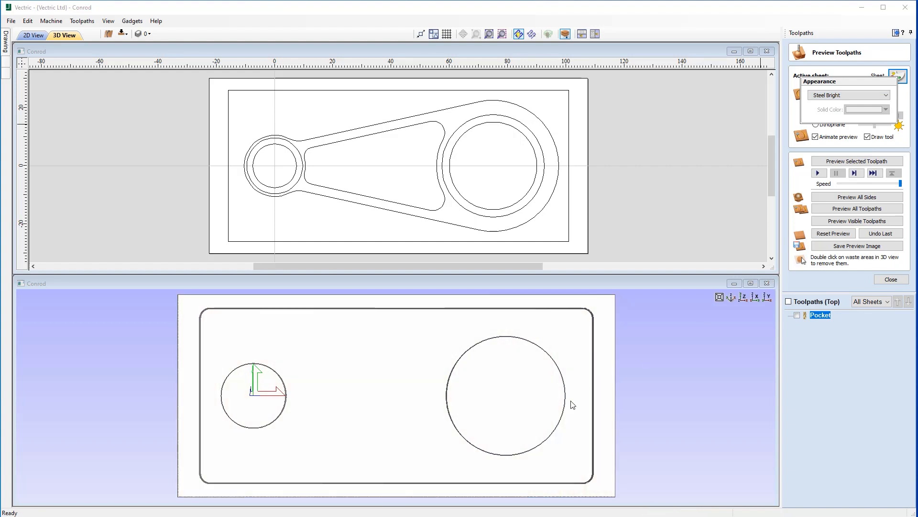
{"action": "mouse_move", "coordinate": [432, 443]}
{"action": "left_mouse_down"}
{"action": "mouse_move", "coordinate": [446, 384]}
{"action": "mouse_move", "coordinate": [458, 409]}
{"action": "mouse_move", "coordinate": [453, 440]}
{"action": "mouse_move", "coordinate": [443, 440]}
{"action": "left_mouse_up"}
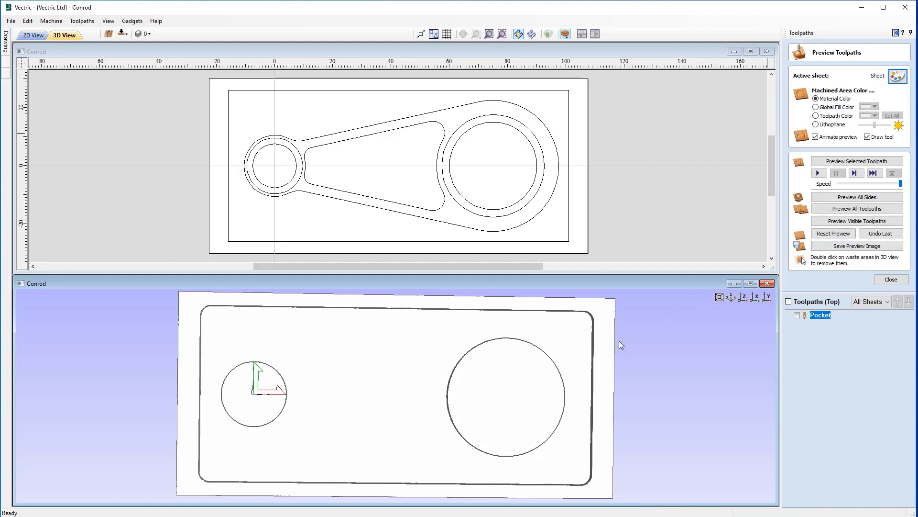
{"action": "left_click_drag", "start_coordinate": [603, 343], "coordinate": [604, 335]}
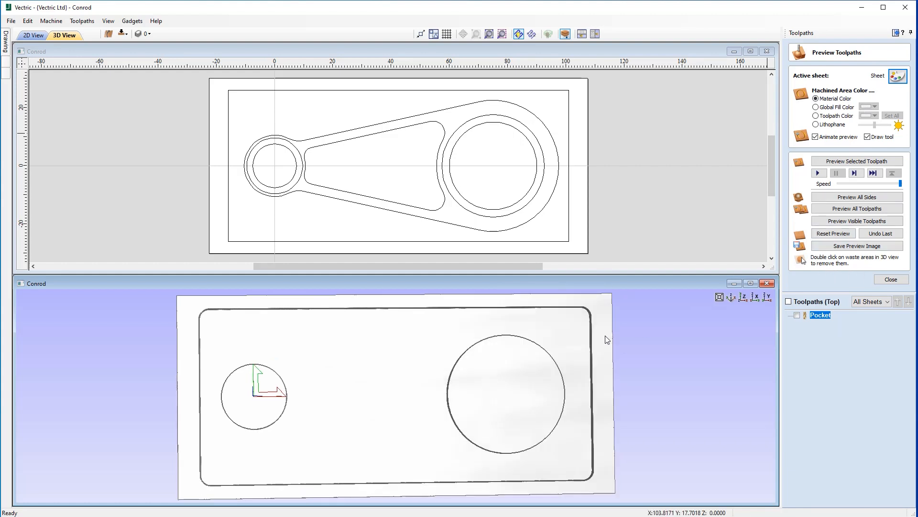
{"action": "left_click", "coordinate": [743, 297]}
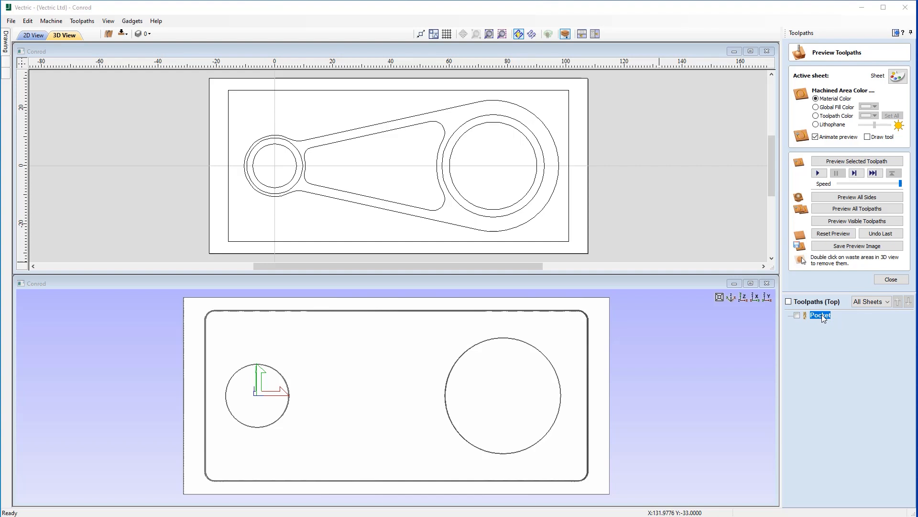
{"action": "left_click", "coordinate": [890, 279]}
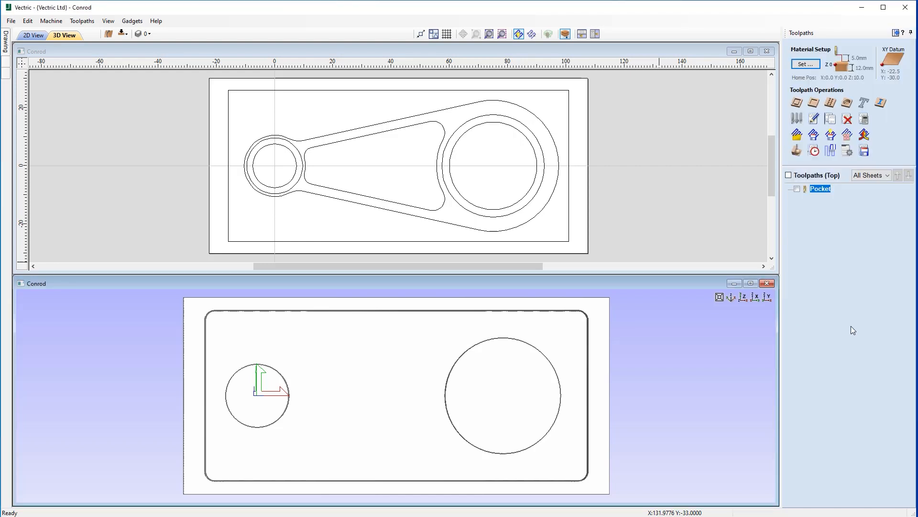
Switch to the bottom side and select the outer rectangle and the outer boss circle at each end of the con-rod
{"action": "left_click", "coordinate": [123, 35]}
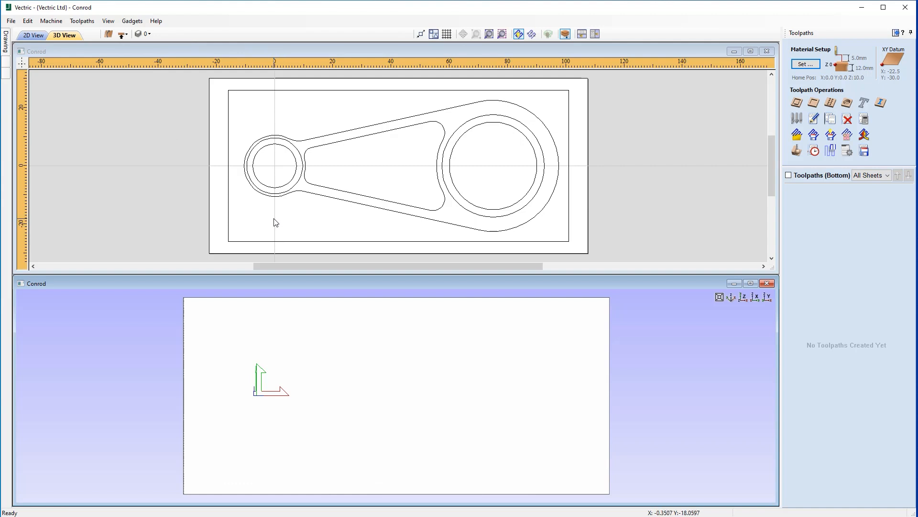
{"action": "left_click", "coordinate": [229, 213]}
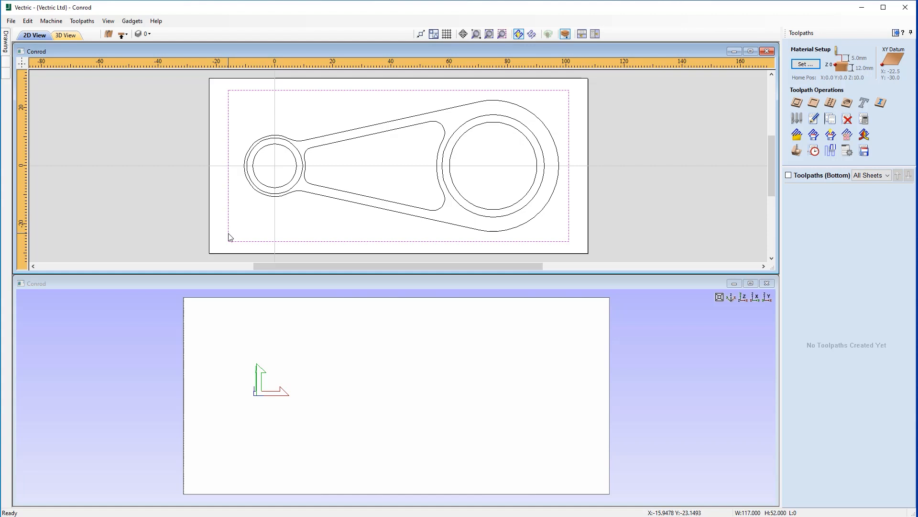
{"action": "left_click", "coordinate": [298, 188], "text": "shift"}
{"action": "left_click", "coordinate": [469, 212], "text": "shift"}
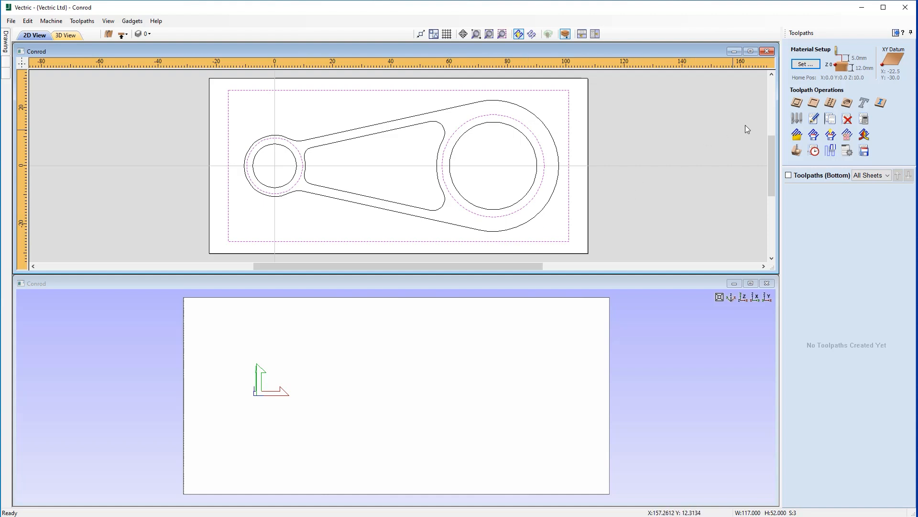
Start a pocket toolpath on the bottom side with a 2 mm cut depth and check the 6 mm end mill's speeds and feeds
{"action": "left_click", "coordinate": [819, 109]}
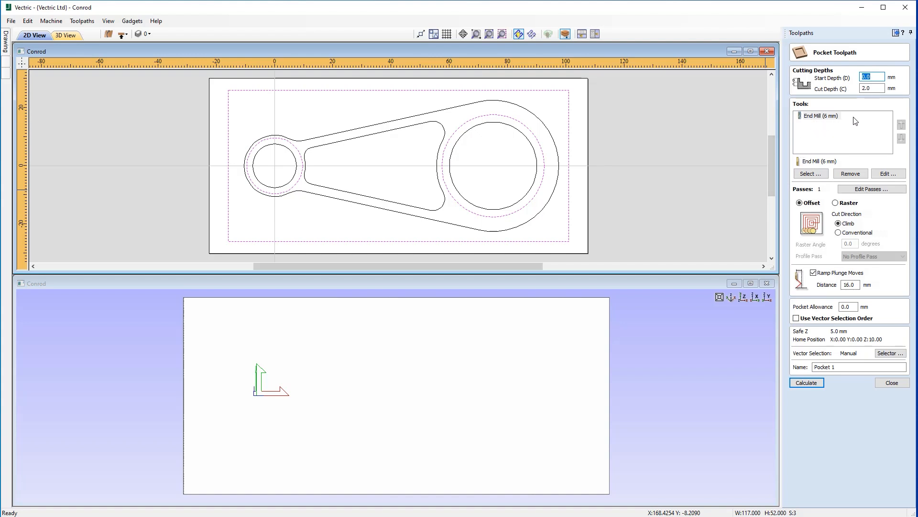
{"action": "left_click", "coordinate": [881, 89]}
{"action": "left_click", "coordinate": [831, 121]}
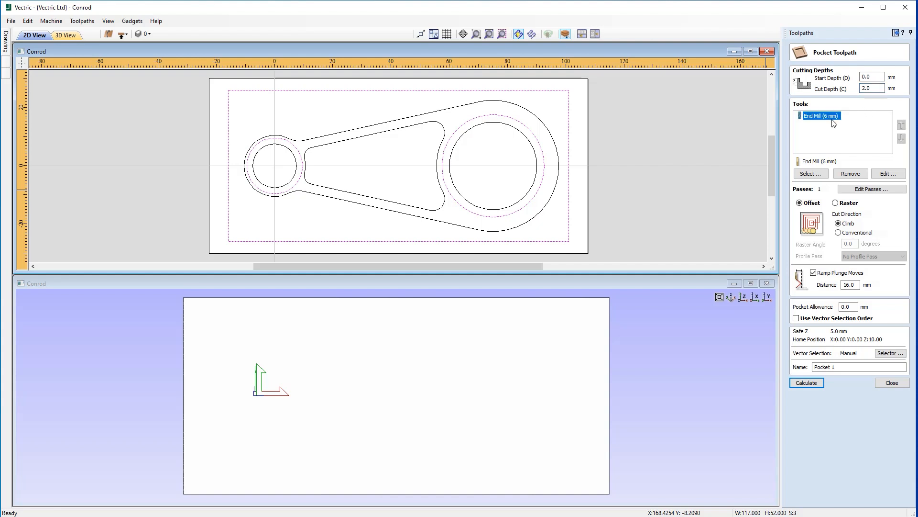
{"action": "left_click", "coordinate": [888, 174]}
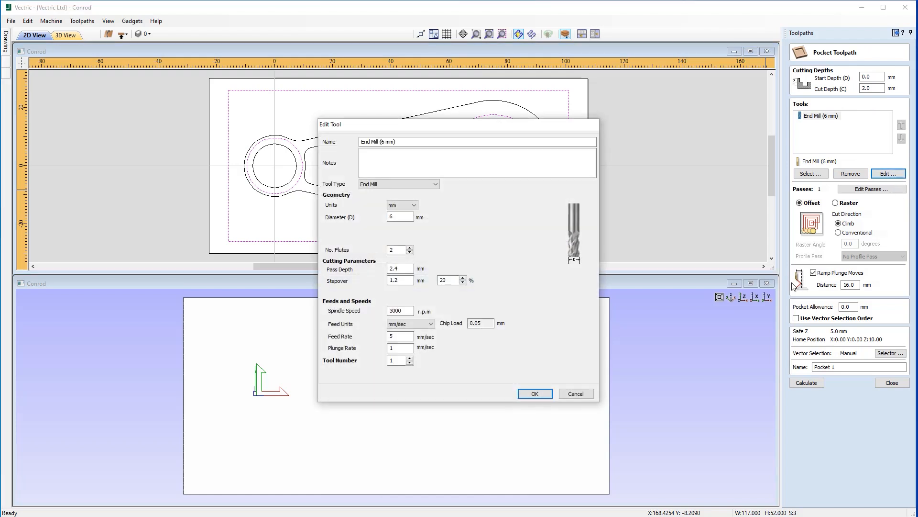
{"action": "left_click", "coordinate": [407, 310]}
{"action": "left_click", "coordinate": [400, 337]}
{"action": "left_click", "coordinate": [535, 394]}
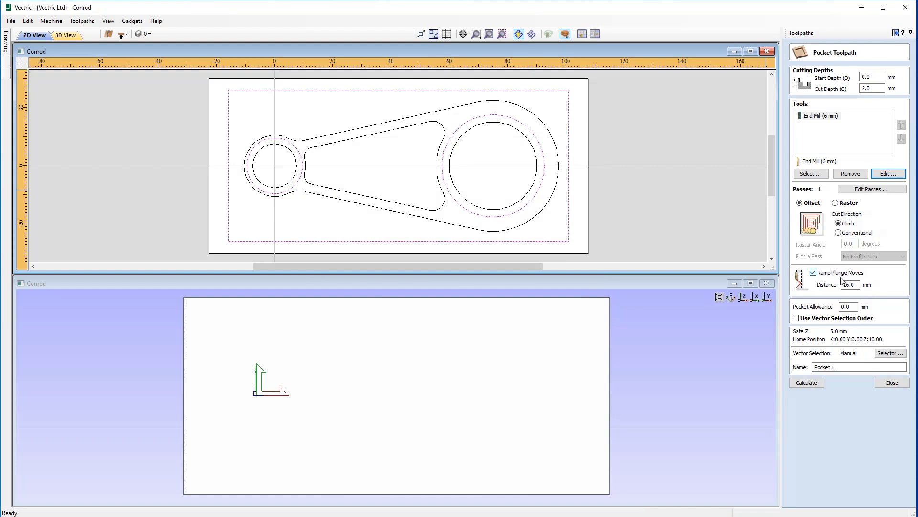
Calculate the bottom-side pocket toolpath, preview its machining result, and inspect the machined block in 3D
{"action": "left_click", "coordinate": [816, 383]}
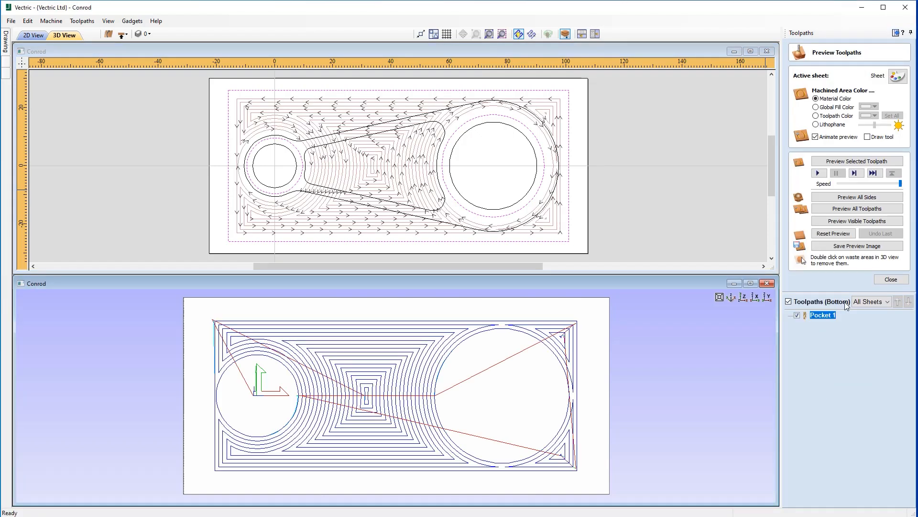
{"action": "left_click", "coordinate": [848, 224]}
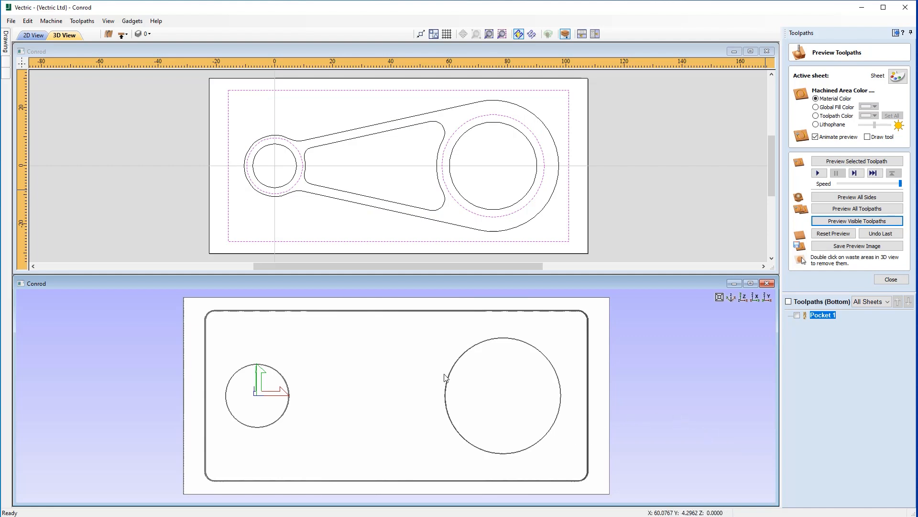
{"action": "mouse_move", "coordinate": [422, 370]}
{"action": "left_mouse_down"}
{"action": "mouse_move", "coordinate": [427, 464]}
{"action": "mouse_move", "coordinate": [418, 454]}
{"action": "mouse_move", "coordinate": [424, 415]}
{"action": "mouse_move", "coordinate": [429, 452]}
{"action": "mouse_move", "coordinate": [423, 406]}
{"action": "mouse_move", "coordinate": [445, 276]}
{"action": "mouse_move", "coordinate": [478, 373]}
{"action": "mouse_move", "coordinate": [502, 347]}
{"action": "mouse_move", "coordinate": [500, 335]}
{"action": "mouse_move", "coordinate": [428, 341]}
{"action": "mouse_move", "coordinate": [426, 408]}
{"action": "mouse_move", "coordinate": [439, 337]}
{"action": "left_mouse_up"}
{"action": "left_click_drag", "start_coordinate": [443, 386], "coordinate": [480, 382]}
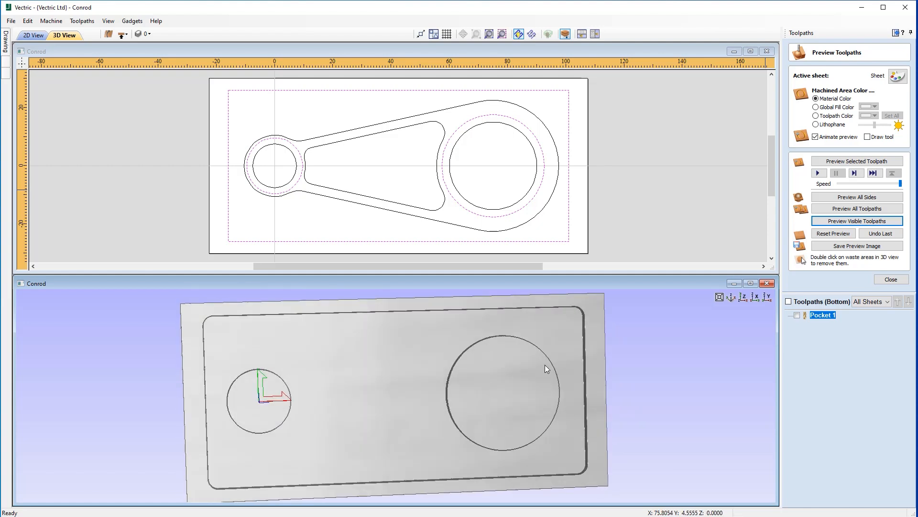
{"action": "left_click", "coordinate": [743, 298]}
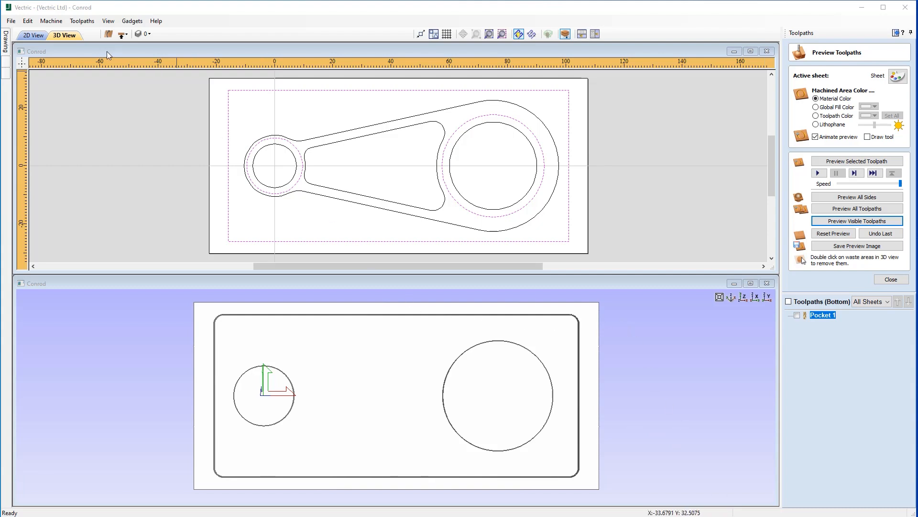
Return to the top side, select the tapered web recess vector between the two bosses, and start a new pocket toolpath
{"action": "left_click", "coordinate": [122, 34]}
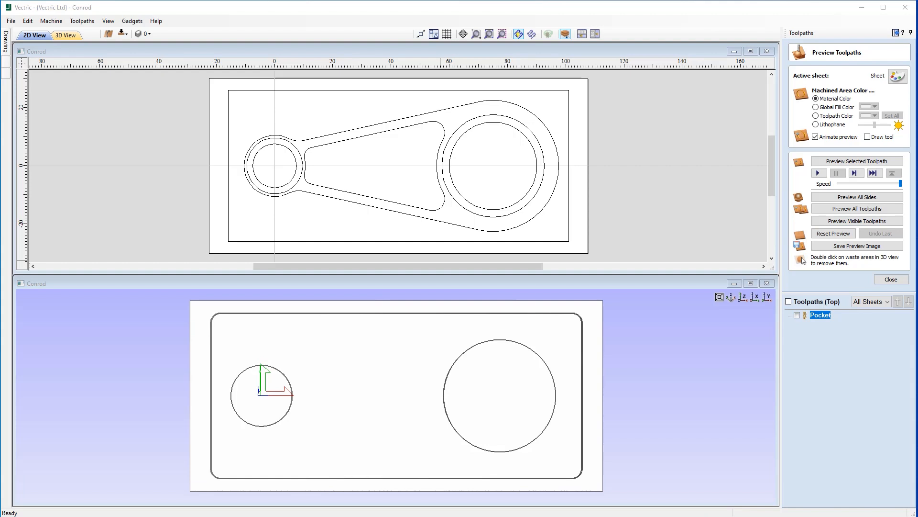
{"action": "left_click", "coordinate": [445, 202]}
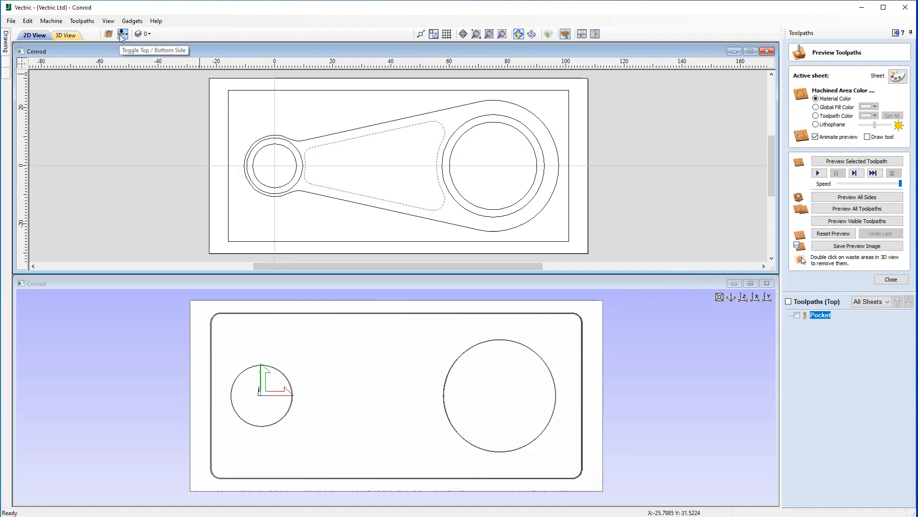
{"action": "left_click", "coordinate": [891, 279]}
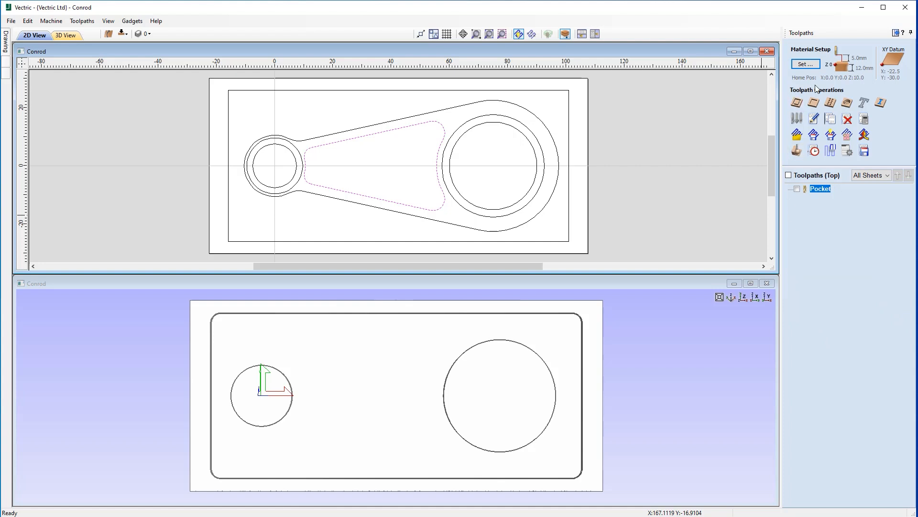
{"action": "left_click", "coordinate": [817, 102]}
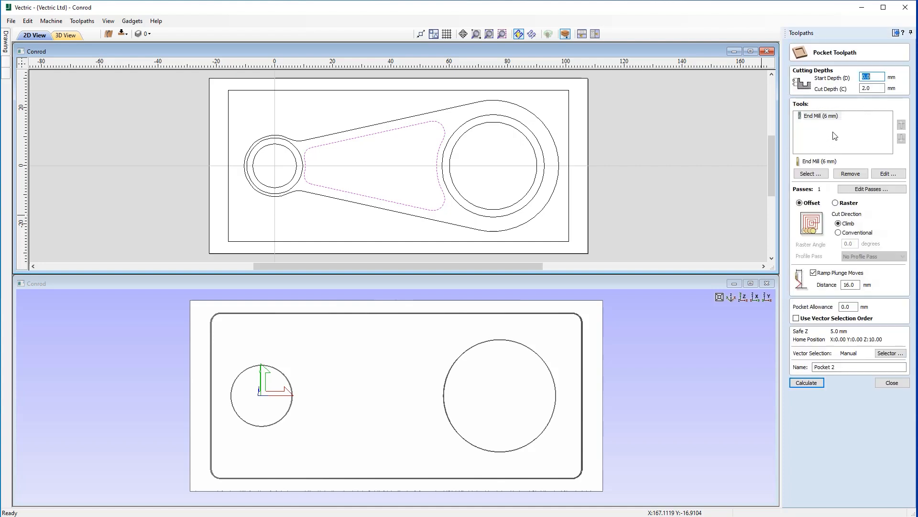
Set the web recess pocket's start depth to 2 mm with a 2 mm cut depth, using the 3D preview as reference
{"action": "left_click", "coordinate": [874, 78]}
{"action": "left_click_drag", "start_coordinate": [423, 463], "coordinate": [413, 392]}
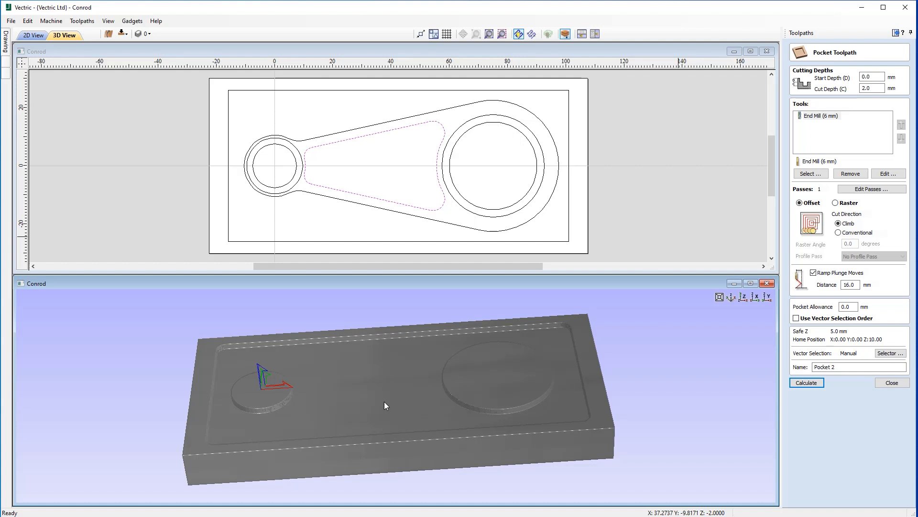
{"action": "left_click_drag", "start_coordinate": [407, 406], "coordinate": [419, 443]}
{"action": "left_click", "coordinate": [875, 75]}
{"action": "left_click_drag", "start_coordinate": [876, 75], "coordinate": [852, 83]}
{"action": "type", "text": "2"}
{"action": "left_click", "coordinate": [875, 88]}
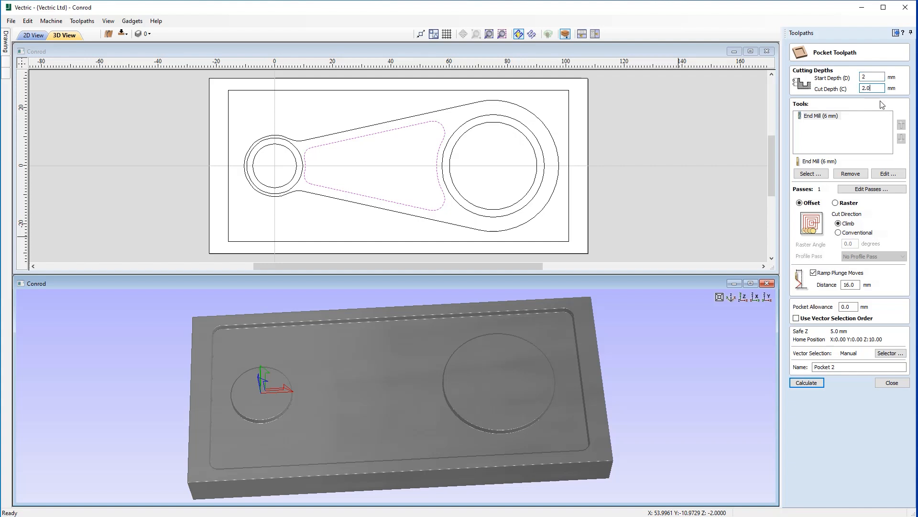
{"action": "left_click", "coordinate": [744, 297]}
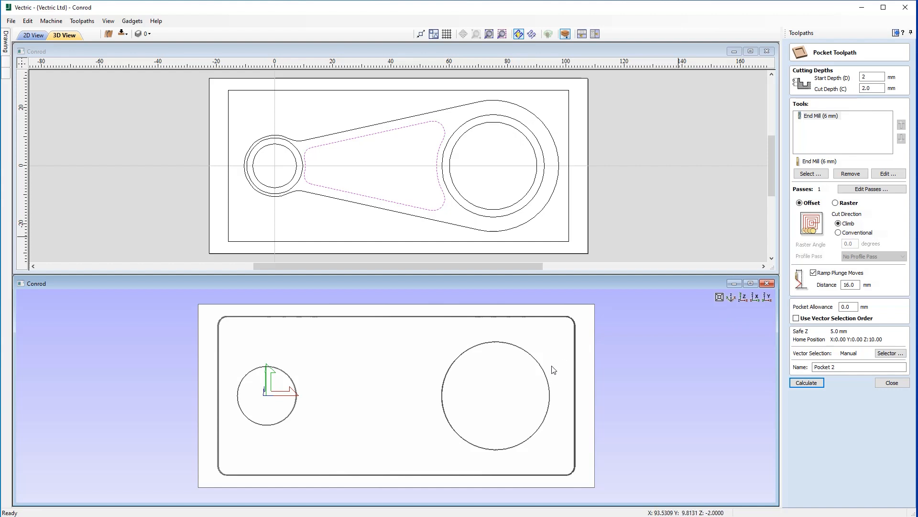
Check the 6 mm end mill's cutting parameters for the web recess pocket and set its plunge rate to 1 mm/sec
{"action": "left_click", "coordinate": [830, 117]}
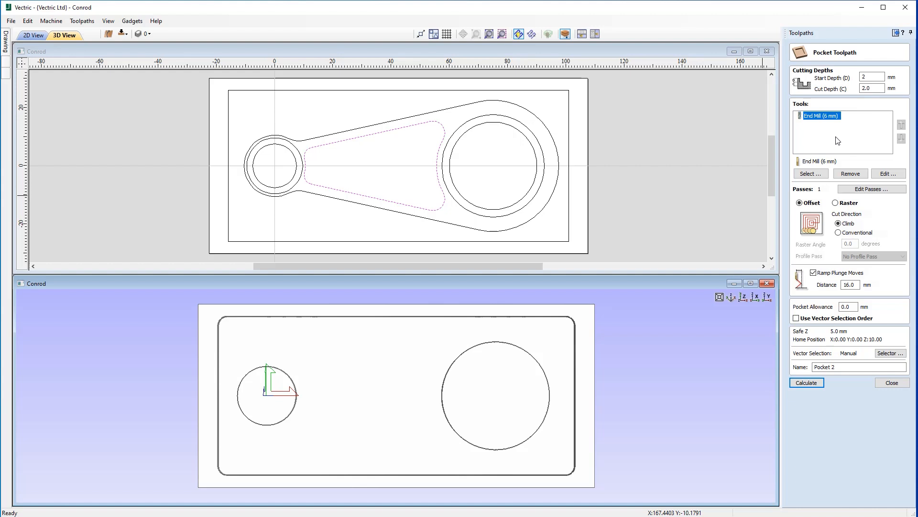
{"action": "left_click", "coordinate": [880, 175]}
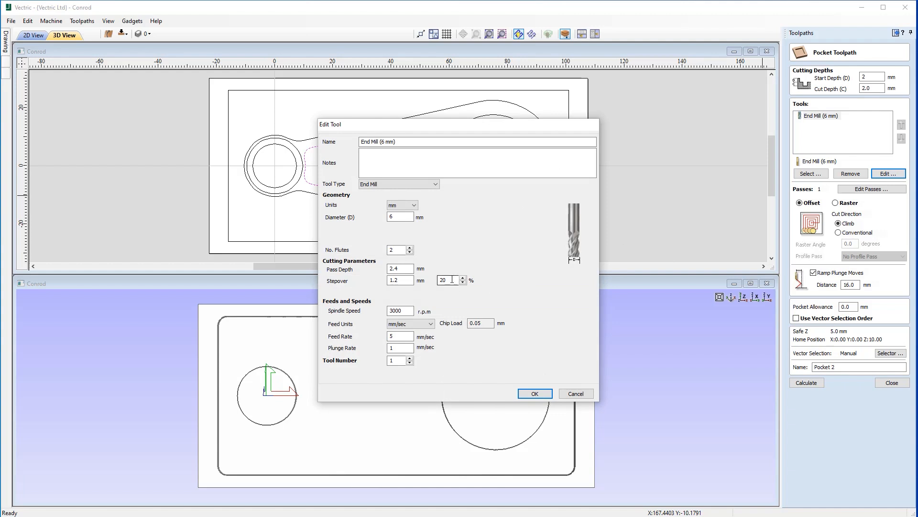
{"action": "left_click", "coordinate": [402, 311]}
{"action": "left_click", "coordinate": [404, 336]}
{"action": "key", "text": "Tab"}
{"action": "type", "text": "1"}
{"action": "left_click", "coordinate": [529, 395]}
Calculate the Pocket 2 toolpath with a 16 mm ramp distance and preview its machining result
{"action": "left_click", "coordinate": [855, 284]}
{"action": "left_click", "coordinate": [860, 367]}
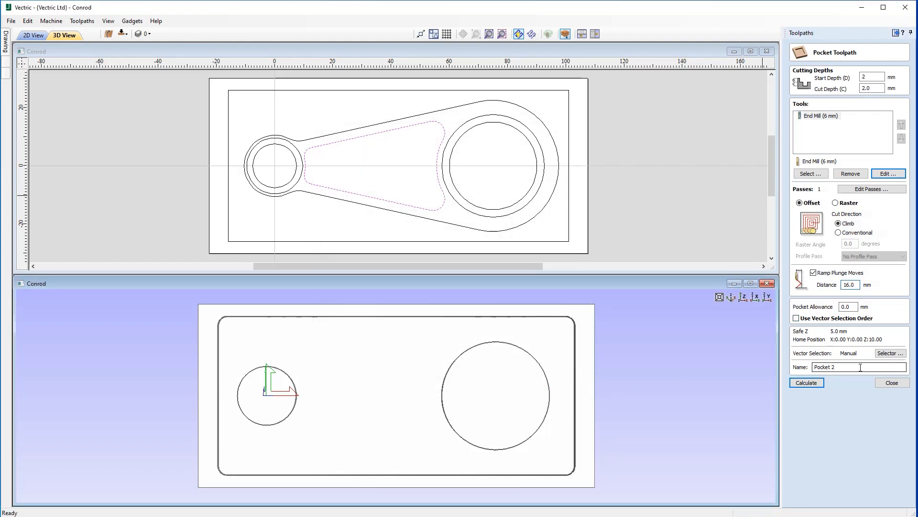
{"action": "left_click", "coordinate": [817, 383]}
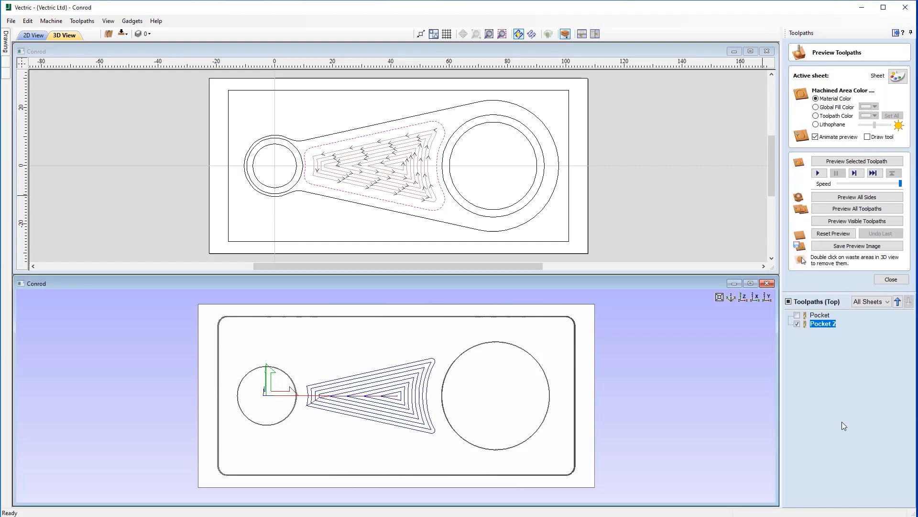
{"action": "left_click", "coordinate": [843, 226]}
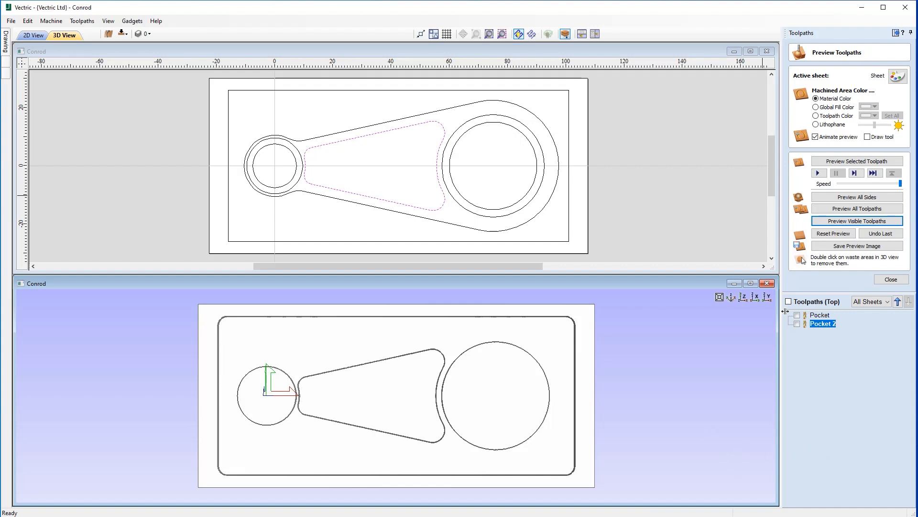
On the bottom side, start a pocket toolpath for the tapered web recess vector and set its start depth to 2 mm
{"action": "left_click", "coordinate": [885, 281]}
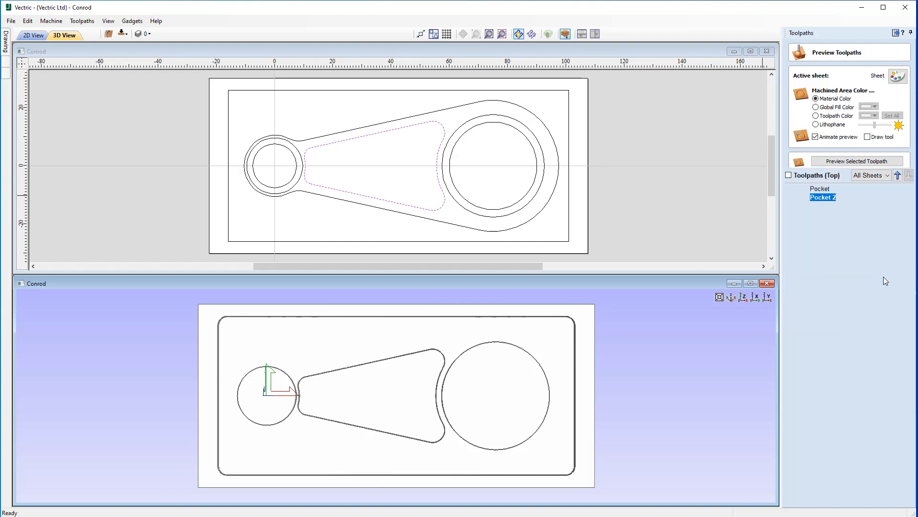
{"action": "left_click", "coordinate": [122, 34]}
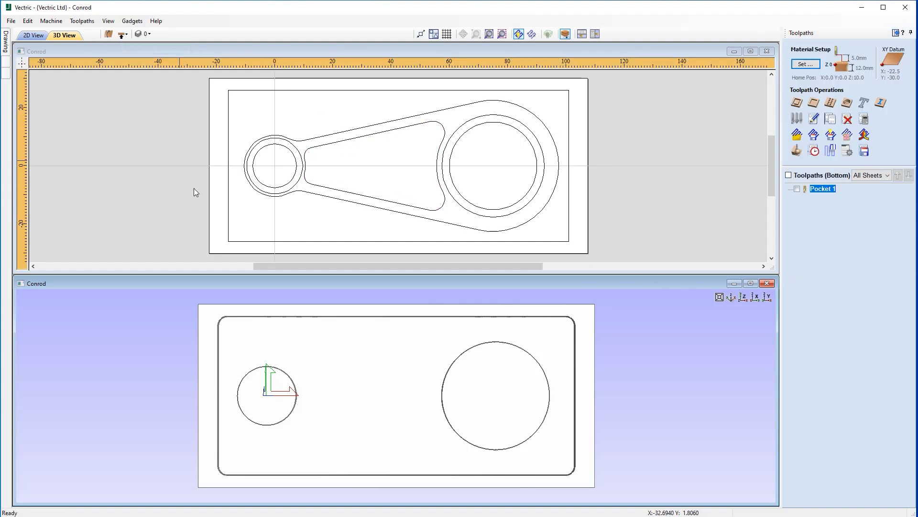
{"action": "left_click", "coordinate": [436, 210]}
{"action": "left_click", "coordinate": [436, 213]}
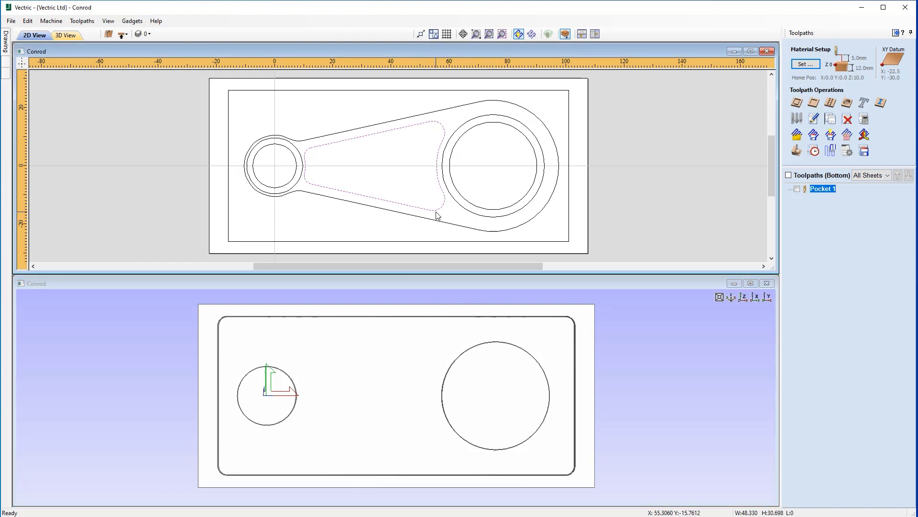
{"action": "left_click", "coordinate": [814, 103]}
{"action": "left_click", "coordinate": [876, 79]}
{"action": "left_click_drag", "start_coordinate": [877, 79], "coordinate": [856, 82]}
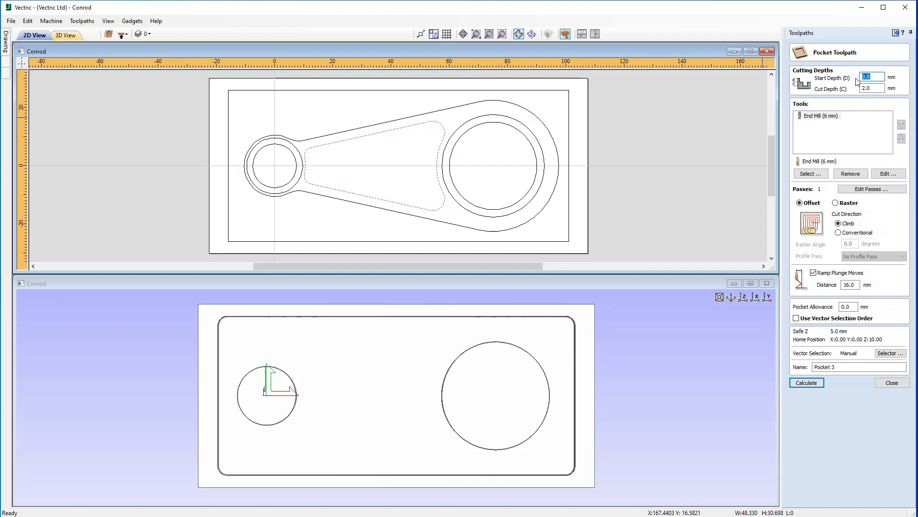
{"action": "type", "text": "2"}
Check the 6 mm end mill's stepover, spindle speed, feed rate and plunge rate for the bottom web recess pocket
{"action": "left_click", "coordinate": [876, 114]}
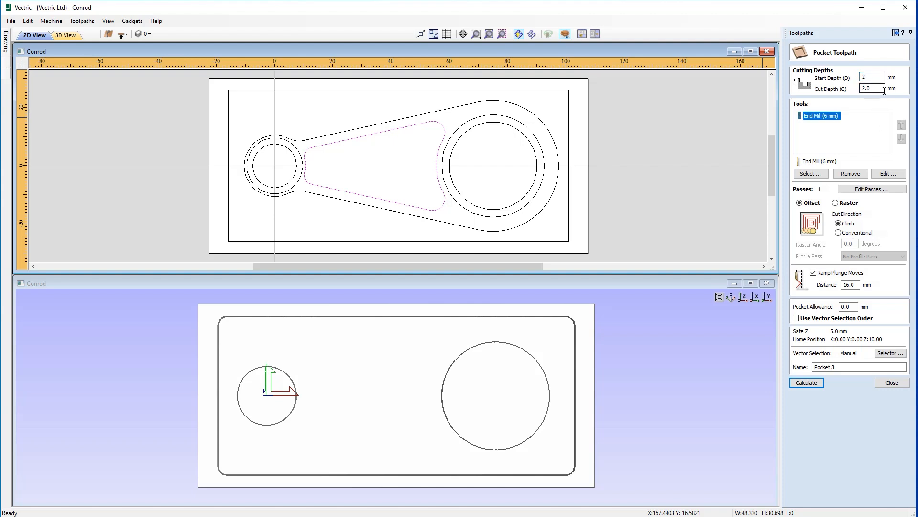
{"action": "left_click", "coordinate": [885, 173]}
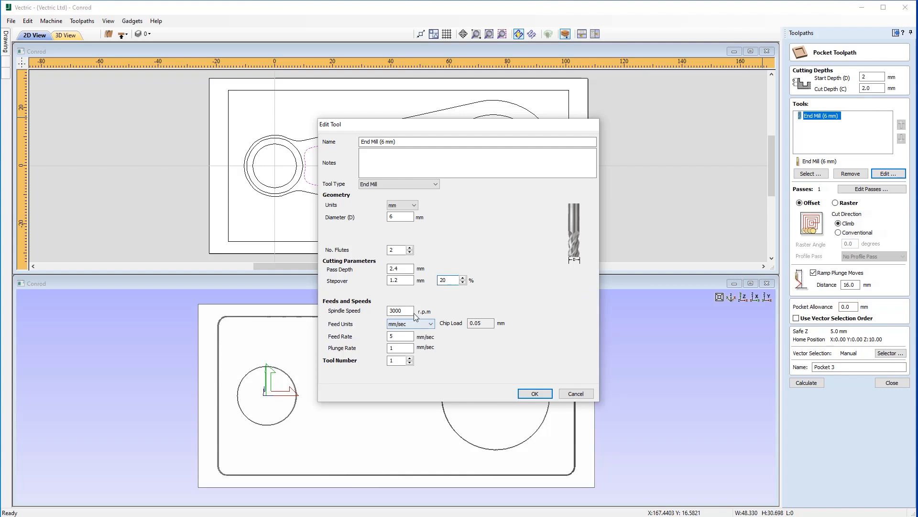
{"action": "left_click", "coordinate": [408, 310]}
{"action": "left_click", "coordinate": [406, 348]}
{"action": "left_click", "coordinate": [536, 393]}
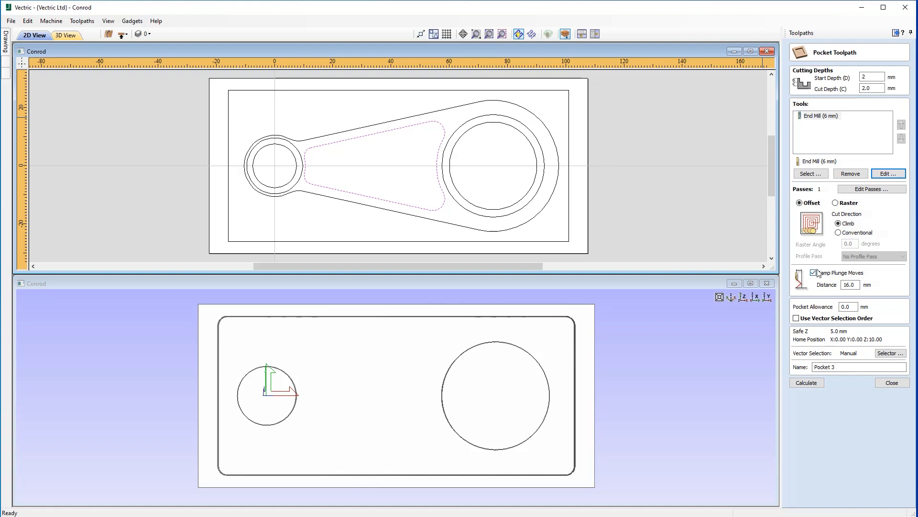
Calculate the Pocket 3 toolpath with a 16 mm ramp distance, preview its machining and inspect the recess in 3D
{"action": "left_click", "coordinate": [855, 285]}
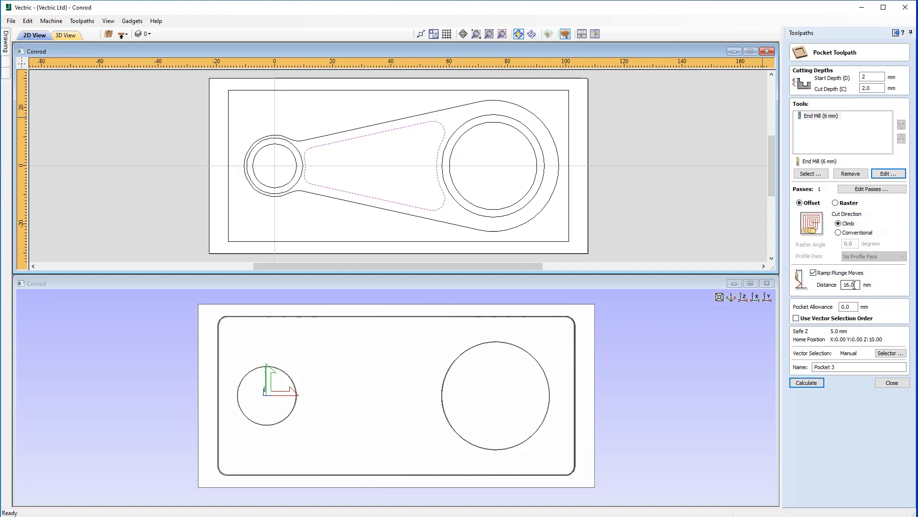
{"action": "left_click", "coordinate": [813, 384]}
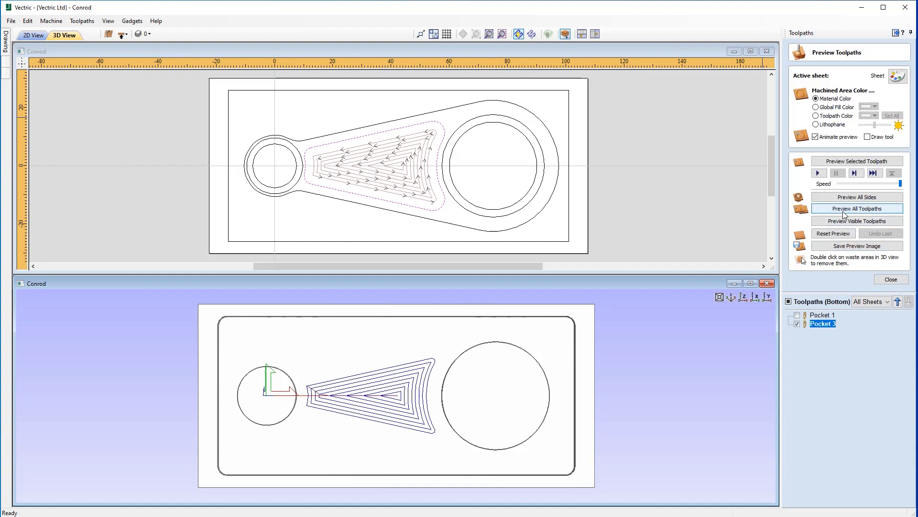
{"action": "left_click", "coordinate": [834, 224]}
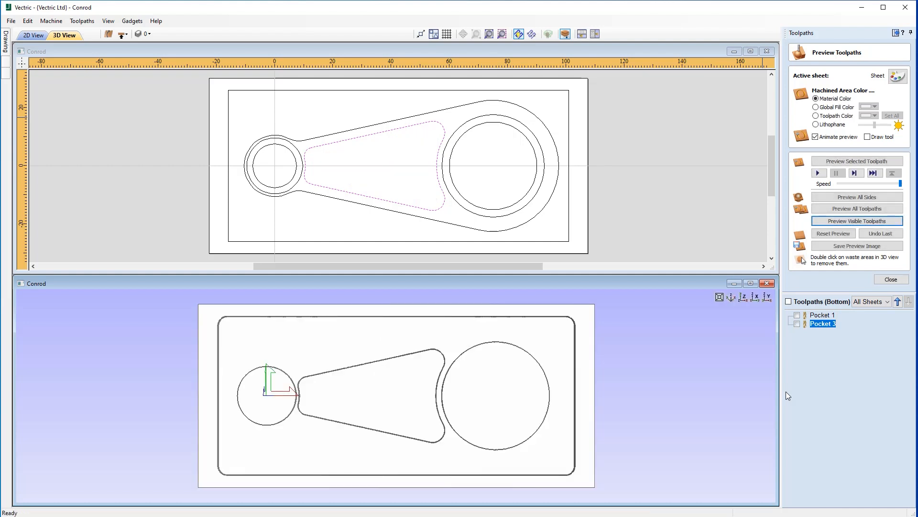
{"action": "left_click_drag", "start_coordinate": [427, 389], "coordinate": [421, 430]}
{"action": "left_click_drag", "start_coordinate": [434, 492], "coordinate": [433, 363]}
{"action": "left_click", "coordinate": [744, 298]}
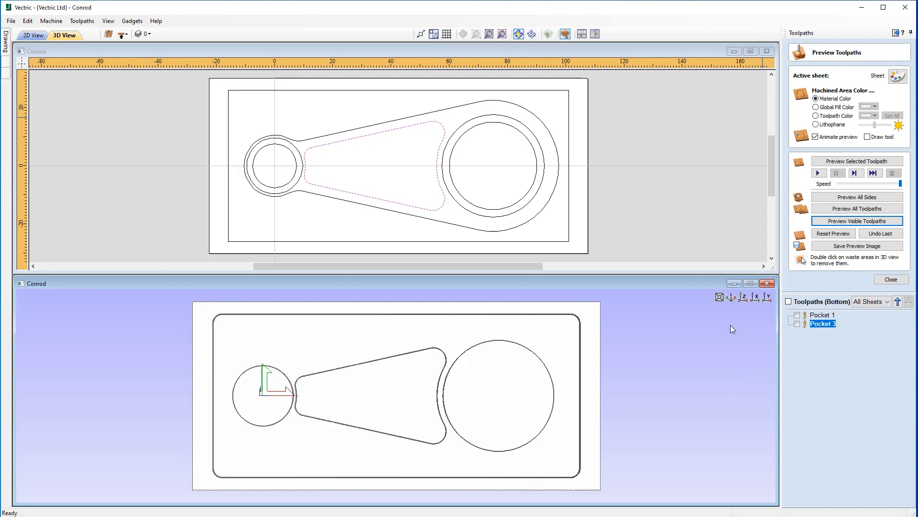
Compare the toolpath lists of both sides, and on the bottom side start a pocket toolpath for the innermost circles of the two bosses
{"action": "left_click", "coordinate": [120, 37]}
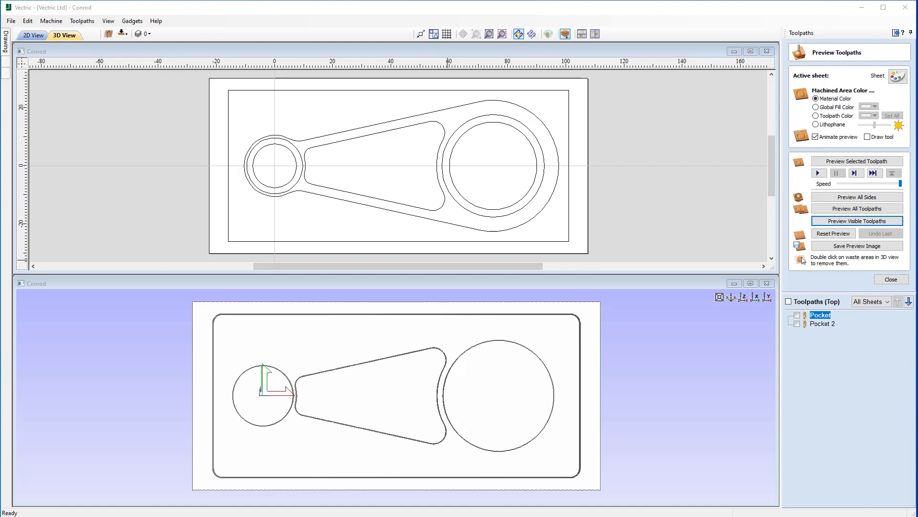
{"action": "left_click", "coordinate": [122, 34]}
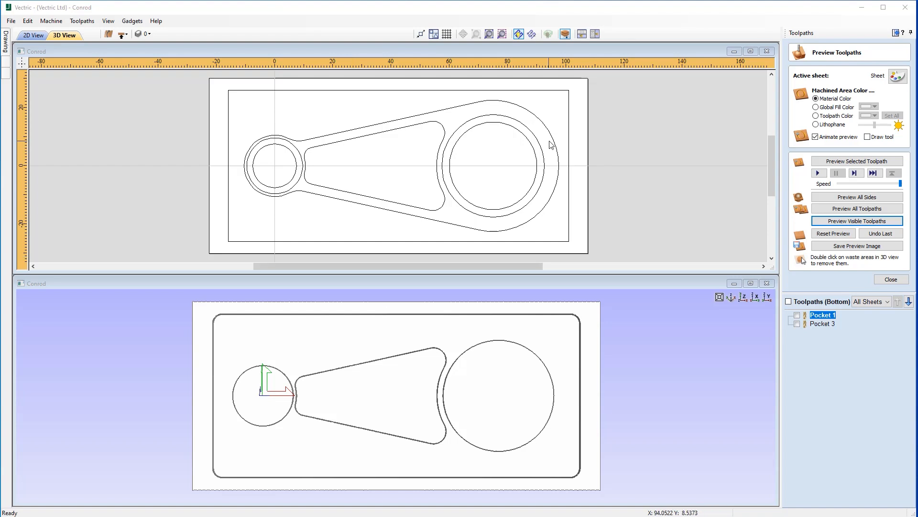
{"action": "left_click", "coordinate": [518, 202]}
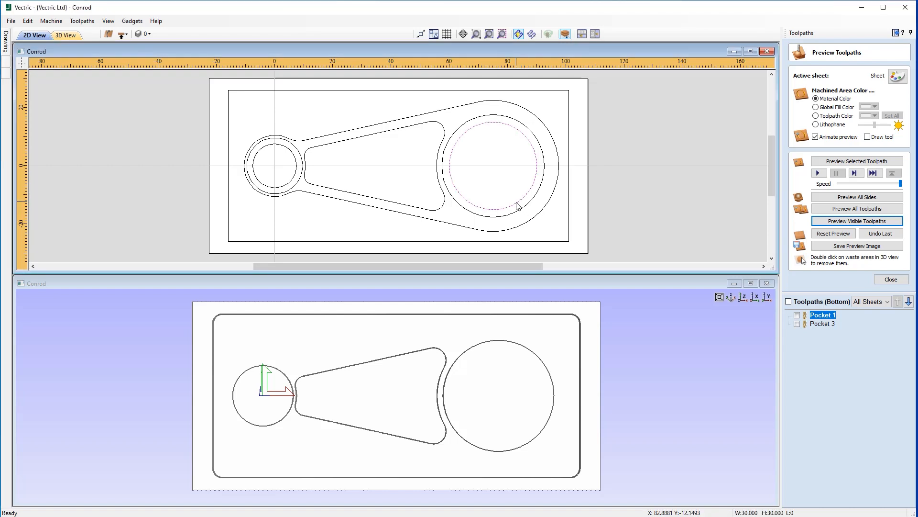
{"action": "left_click", "coordinate": [293, 179], "text": "shift"}
{"action": "left_click", "coordinate": [898, 281]}
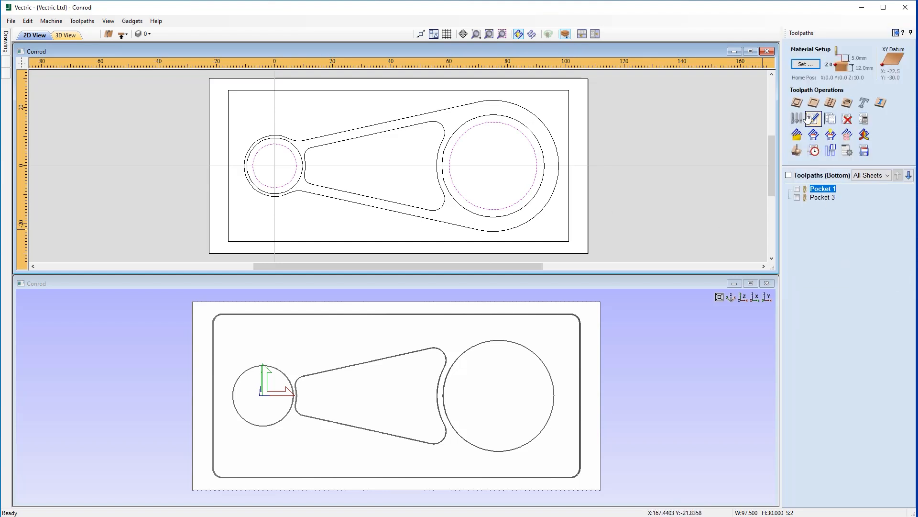
{"action": "left_click", "coordinate": [813, 103]}
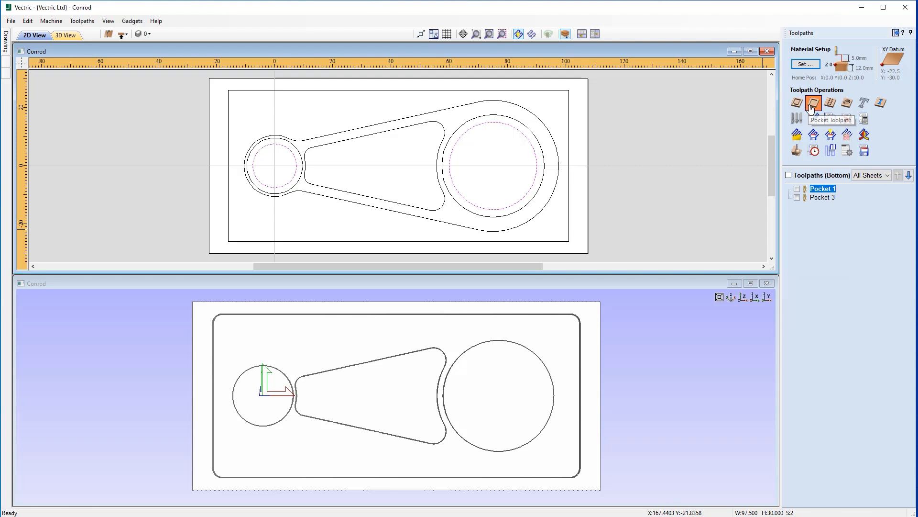
Set the bore pocket's cut depth to 12 mm, keeping the start depth at 0 mm
{"action": "left_click_drag", "start_coordinate": [874, 89], "coordinate": [861, 89]}
{"action": "type", "text": "12"}
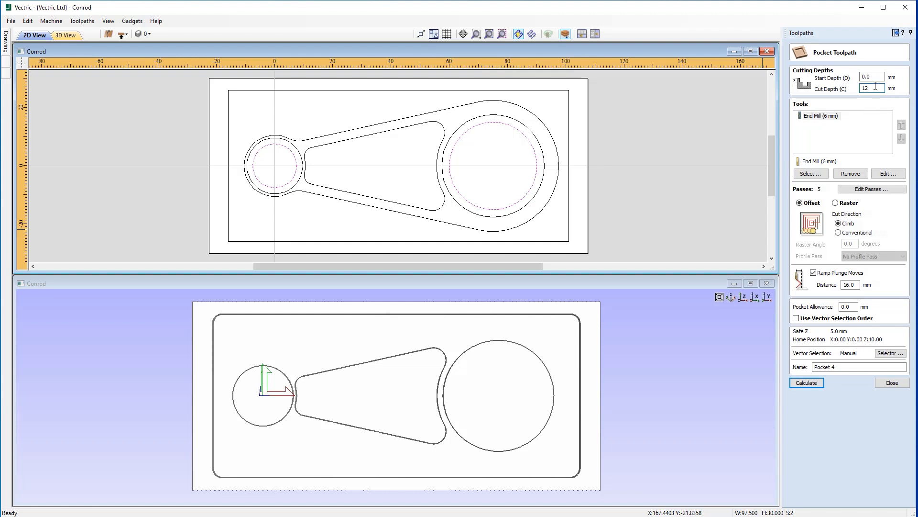
{"action": "left_click_drag", "start_coordinate": [875, 87], "coordinate": [864, 89]}
{"action": "type", "text": "2"}
Check the 6 mm end mill's stepover, spindle speed, feed rate and plunge rate for the bore pocket
{"action": "left_click", "coordinate": [829, 117]}
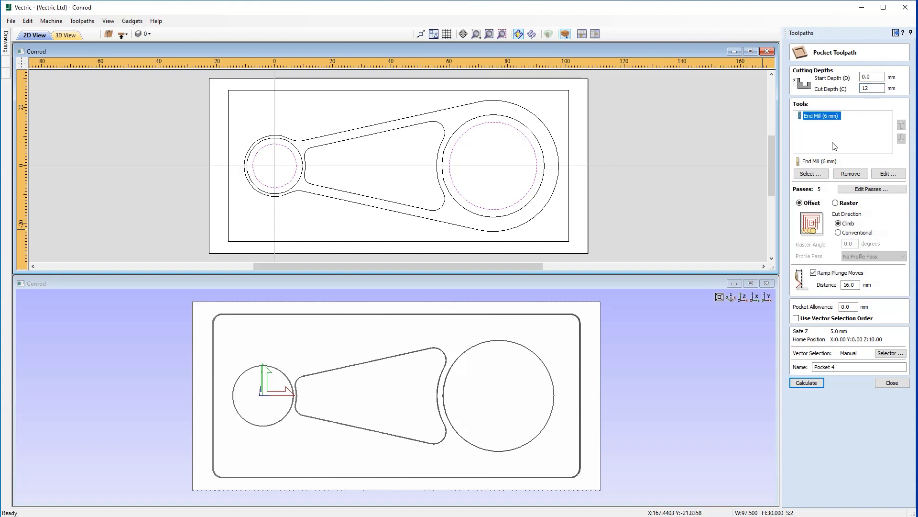
{"action": "left_click", "coordinate": [885, 174]}
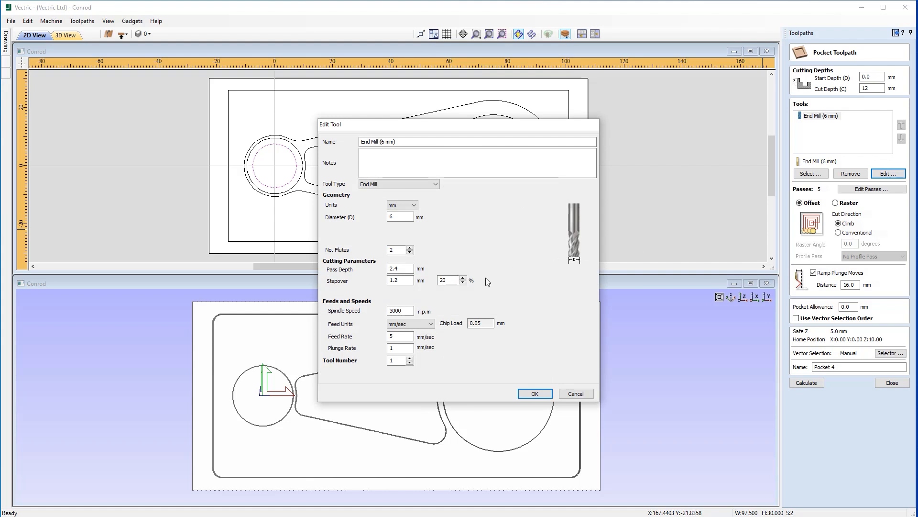
{"action": "left_click", "coordinate": [449, 281]}
{"action": "left_click", "coordinate": [407, 311]}
{"action": "key", "text": "Tab"}
{"action": "left_click", "coordinate": [409, 349]}
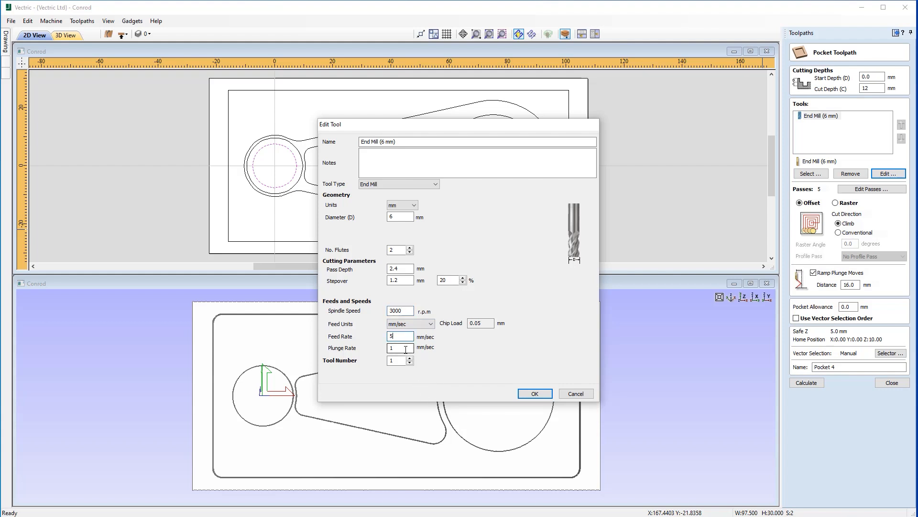
{"action": "left_click", "coordinate": [545, 399]}
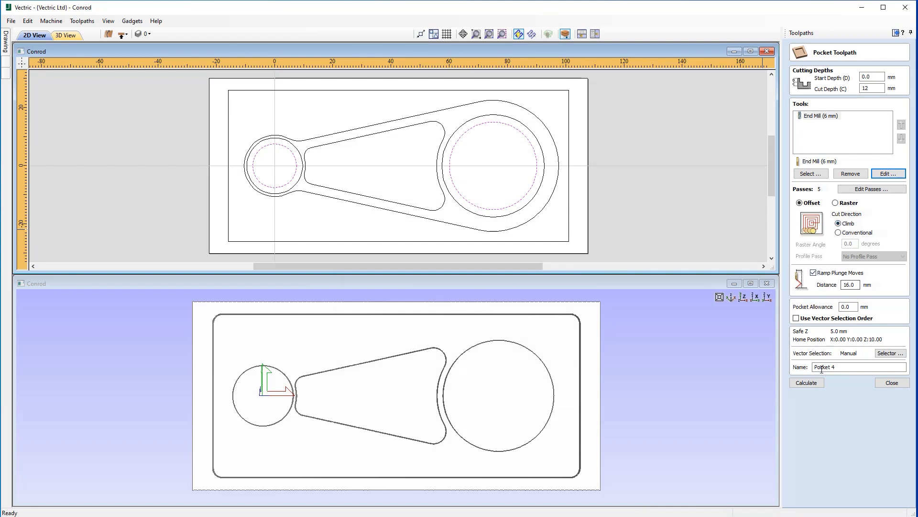
Calculate the Pocket 4 toolpath for the two bores and preview its machining result
{"action": "left_click", "coordinate": [806, 382]}
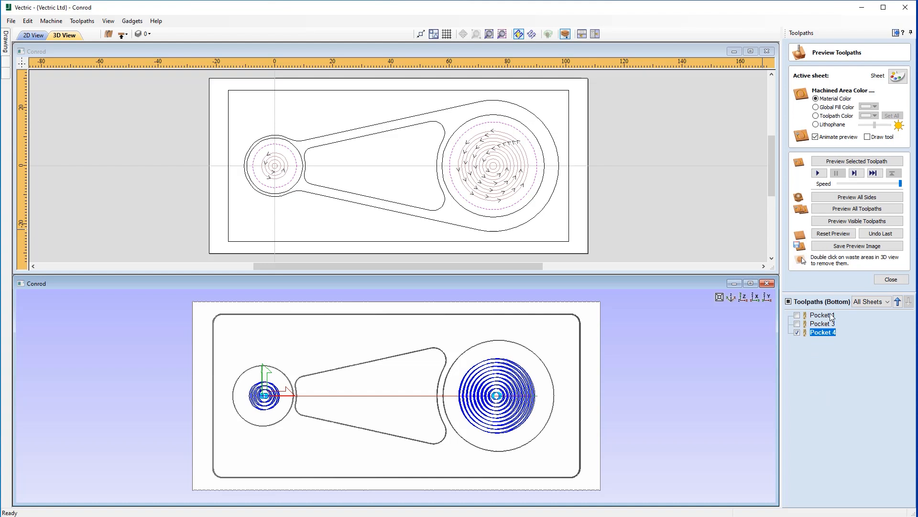
{"action": "left_click", "coordinate": [834, 222]}
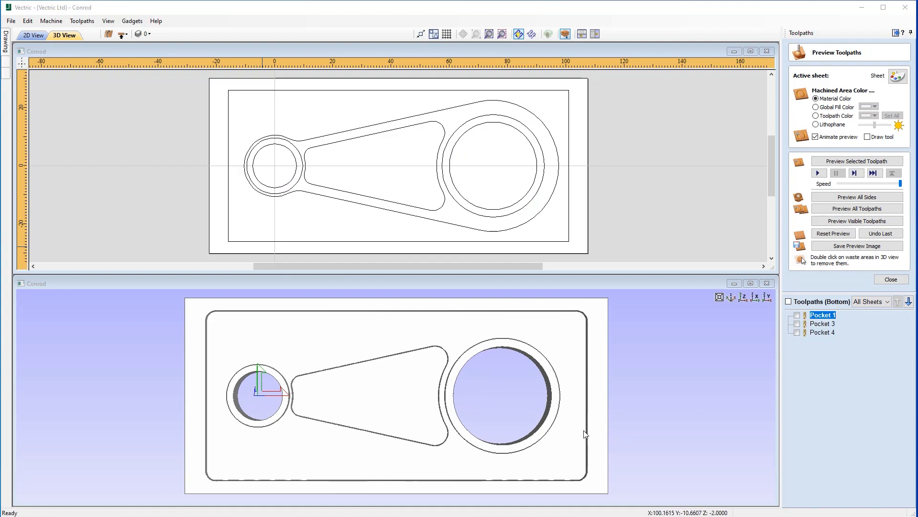
Select the con-rod's outer outline and start a 2D profile toolpath with a 12 mm cut depth
{"action": "left_click", "coordinate": [515, 227]}
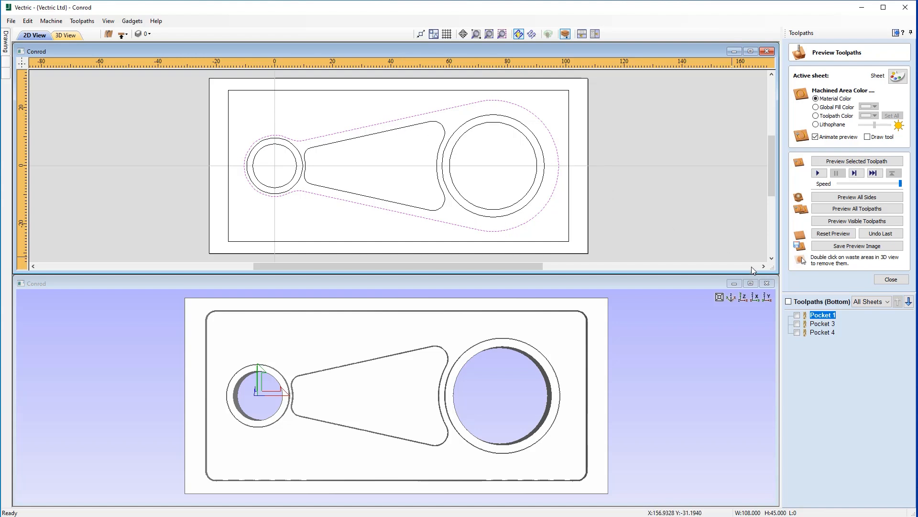
{"action": "left_click", "coordinate": [891, 279]}
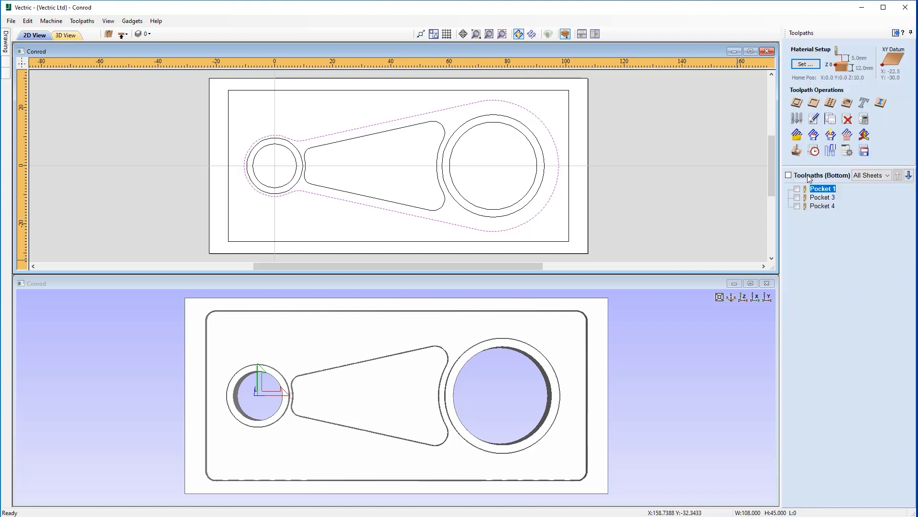
{"action": "left_click", "coordinate": [797, 108]}
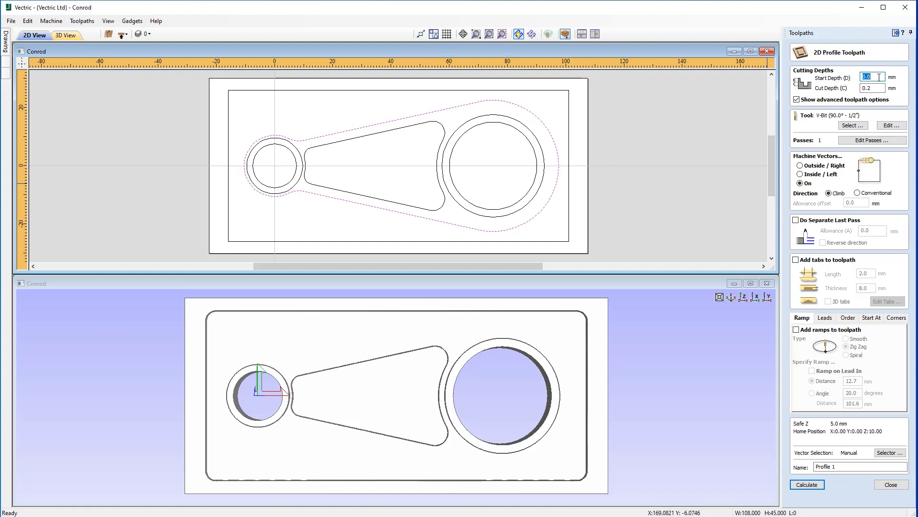
{"action": "left_click_drag", "start_coordinate": [883, 87], "coordinate": [843, 88]}
{"action": "type", "text": "12"}
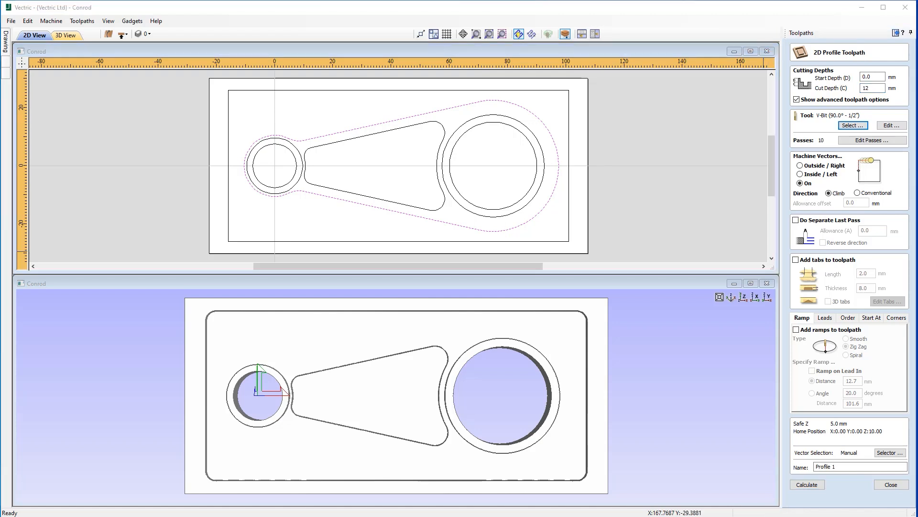
Choose the metric End Mill (6 mm) from the tool database for the outline profile
{"action": "left_click", "coordinate": [850, 125]}
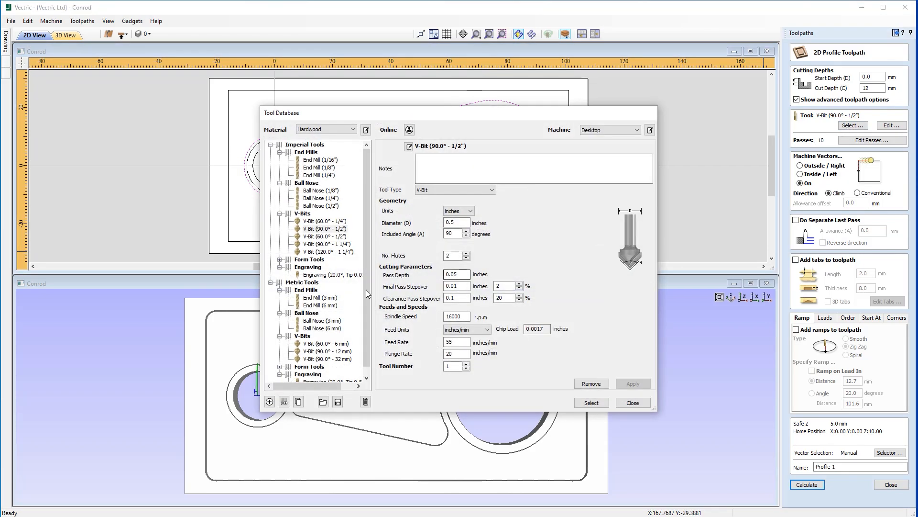
{"action": "left_click", "coordinate": [322, 306]}
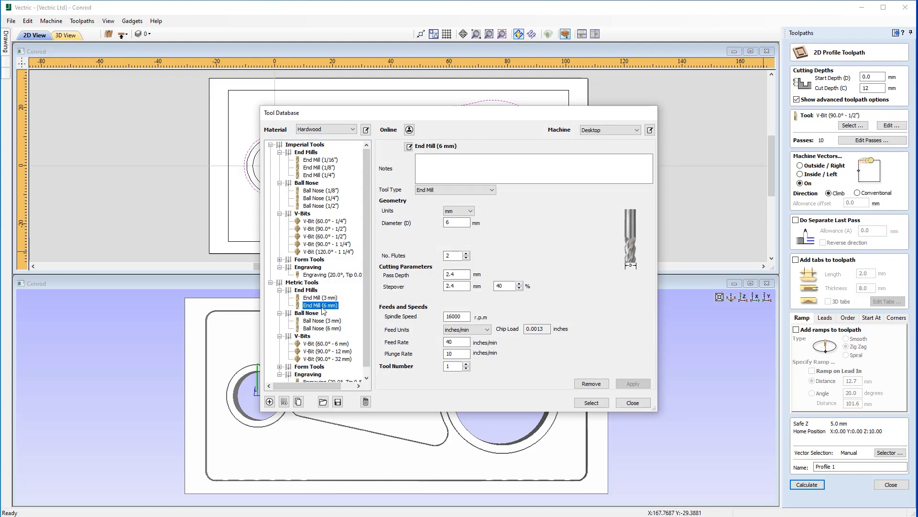
{"action": "left_click", "coordinate": [592, 402]}
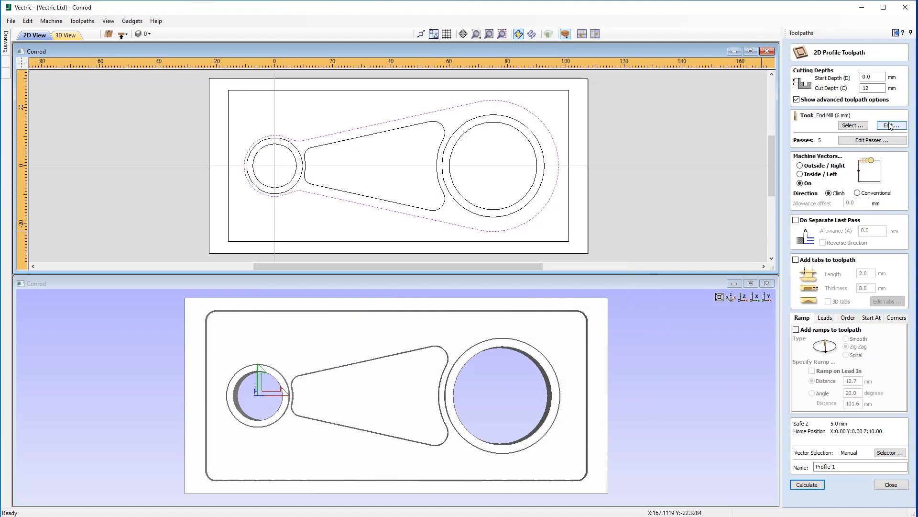
Set the profile end mill's stepover to 20 %, spindle speed to 3000 r.p.m., feed rate to 5 and plunge rate to 1
{"action": "left_click", "coordinate": [888, 125]}
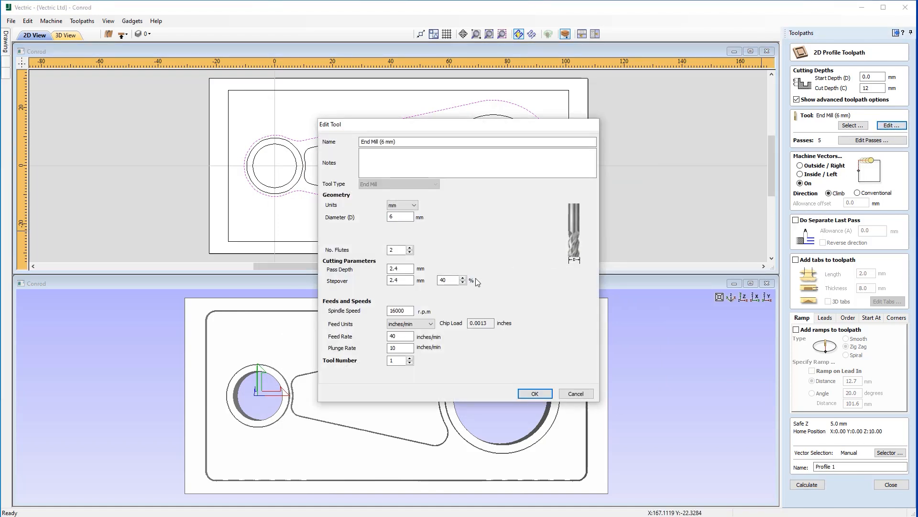
{"action": "left_click_drag", "start_coordinate": [458, 278], "coordinate": [411, 282]}
{"action": "type", "text": "20"}
{"action": "left_click_drag", "start_coordinate": [409, 310], "coordinate": [277, 327]}
{"action": "type", "text": "3000"}
{"action": "left_click_drag", "start_coordinate": [410, 337], "coordinate": [233, 365]}
{"action": "type", "text": "5"}
{"action": "left_click_drag", "start_coordinate": [413, 350], "coordinate": [316, 360]}
{"action": "type", "text": "1"}
{"action": "left_click", "coordinate": [535, 393]}
Machine the profile outside the vector and enable tabs with a 4 mm length and 4 mm thickness
{"action": "left_click", "coordinate": [805, 167]}
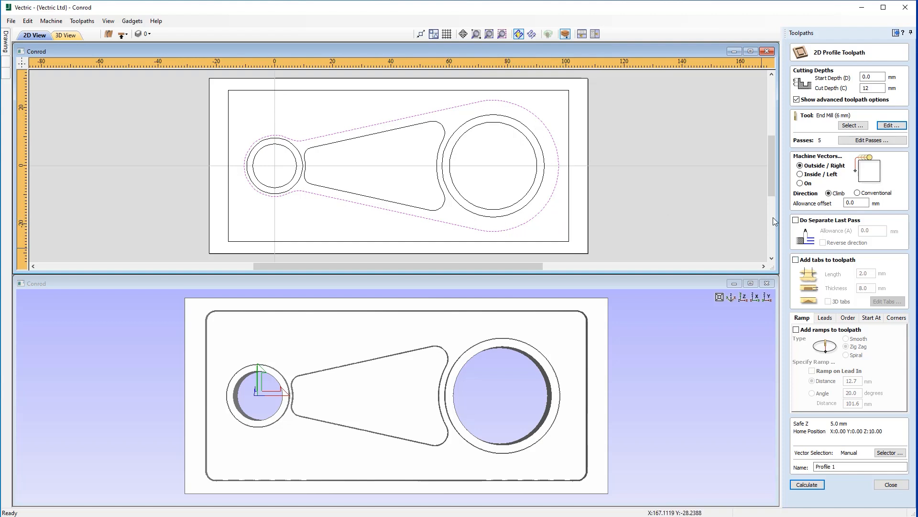
{"action": "left_click", "coordinate": [796, 260]}
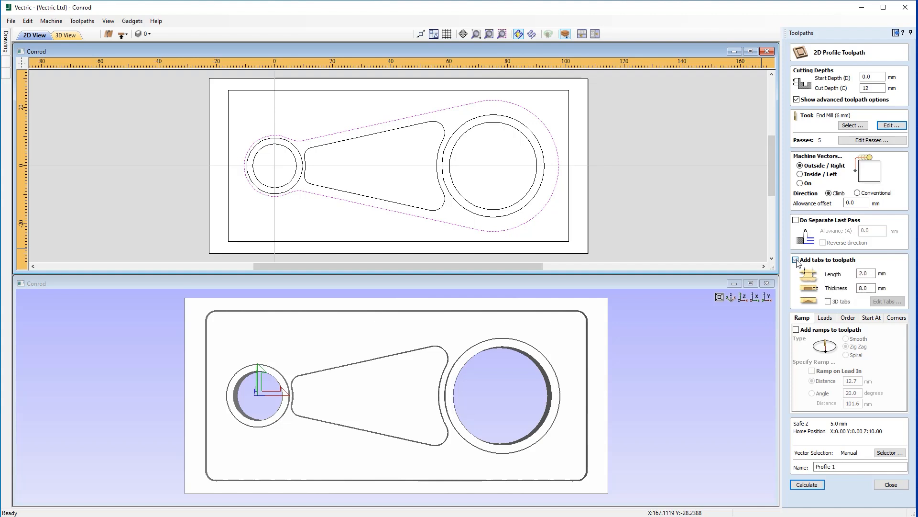
{"action": "key", "text": "Tab"}
{"action": "type", "text": "4"}
{"action": "key", "text": "Tab"}
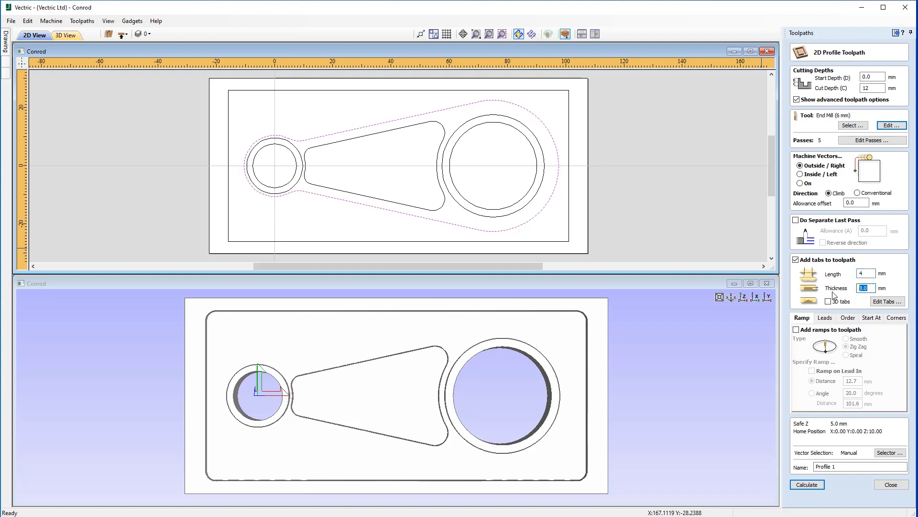
{"action": "type", "text": "4"}
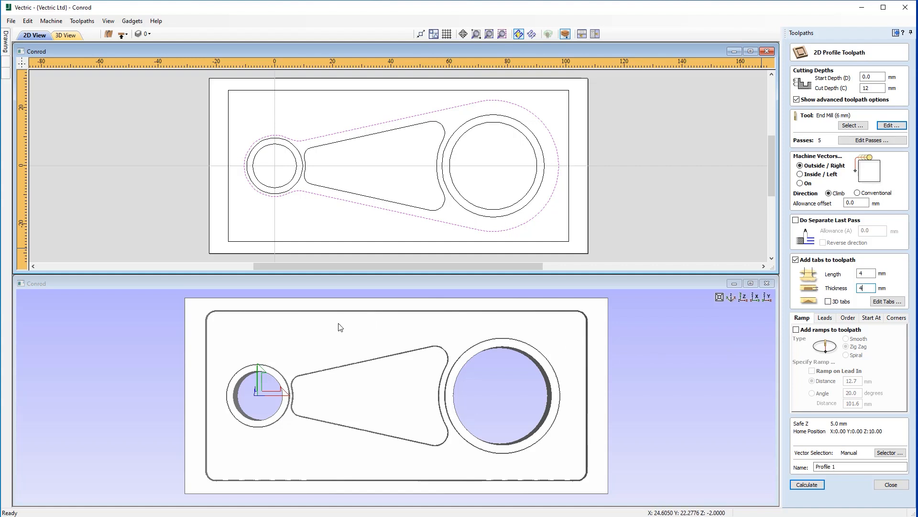
Place three tabs on the con-rod outline: one at the small end and one on each long straight edge near the big end
{"action": "left_click", "coordinate": [878, 302]}
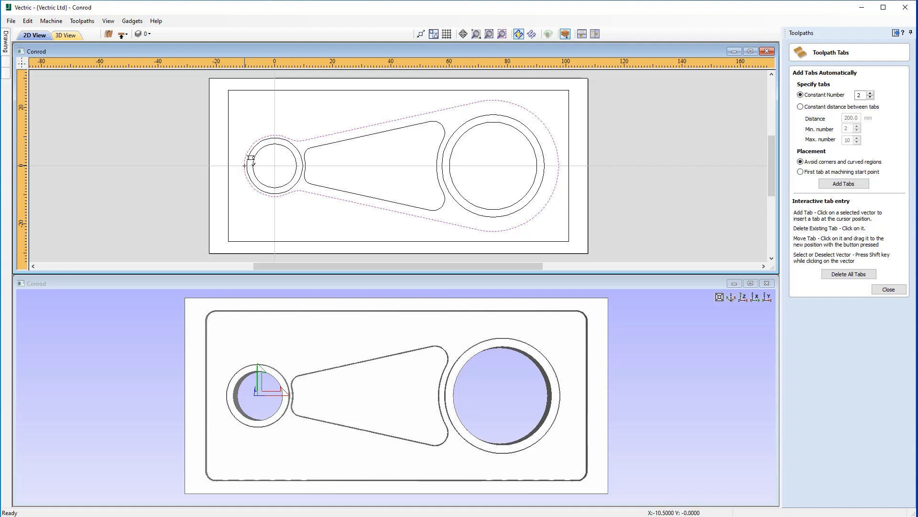
{"action": "left_click", "coordinate": [243, 166]}
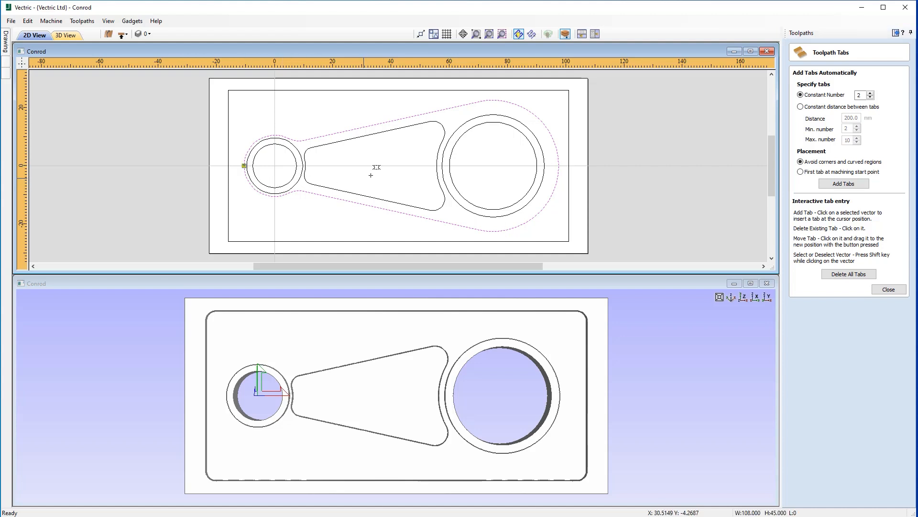
{"action": "left_click", "coordinate": [441, 110]}
{"action": "left_click", "coordinate": [447, 224]}
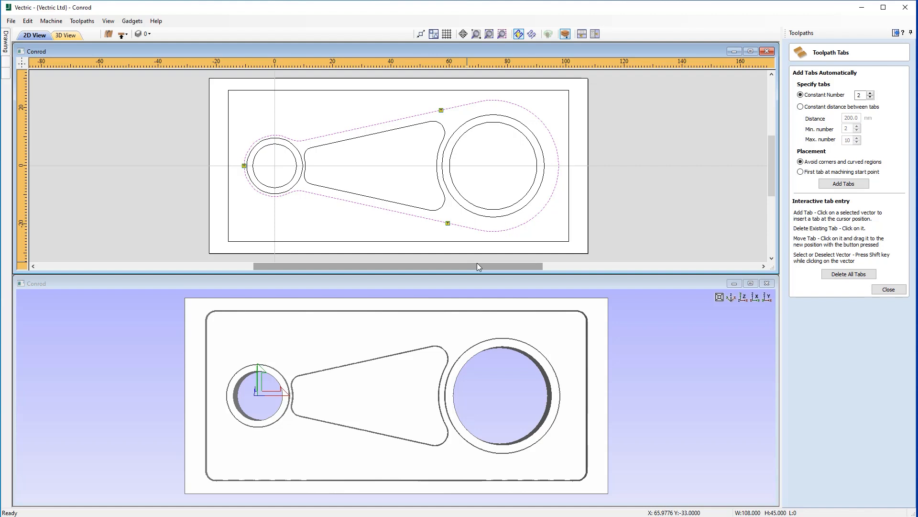
{"action": "left_click", "coordinate": [887, 289]}
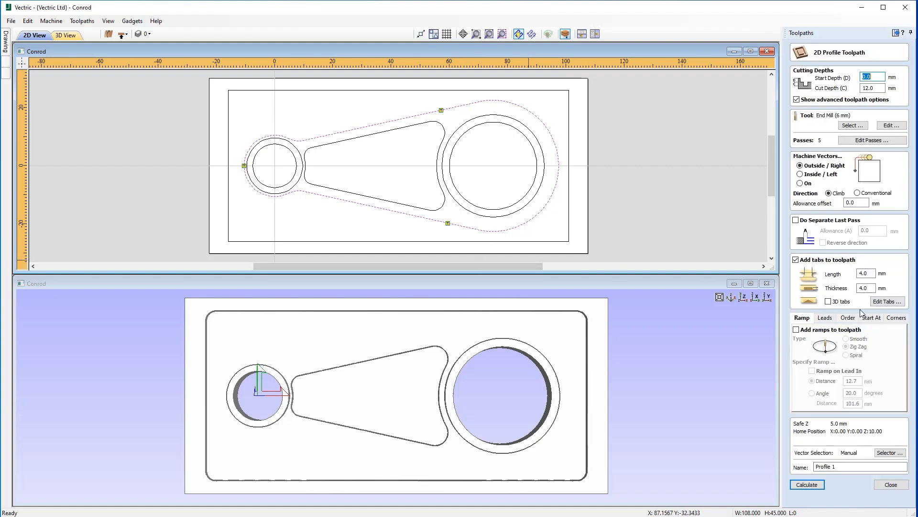
Add a zig zag ramp with a 16 mm distance, name the toolpath Profile Cutout and calculate it
{"action": "left_click", "coordinate": [796, 329]}
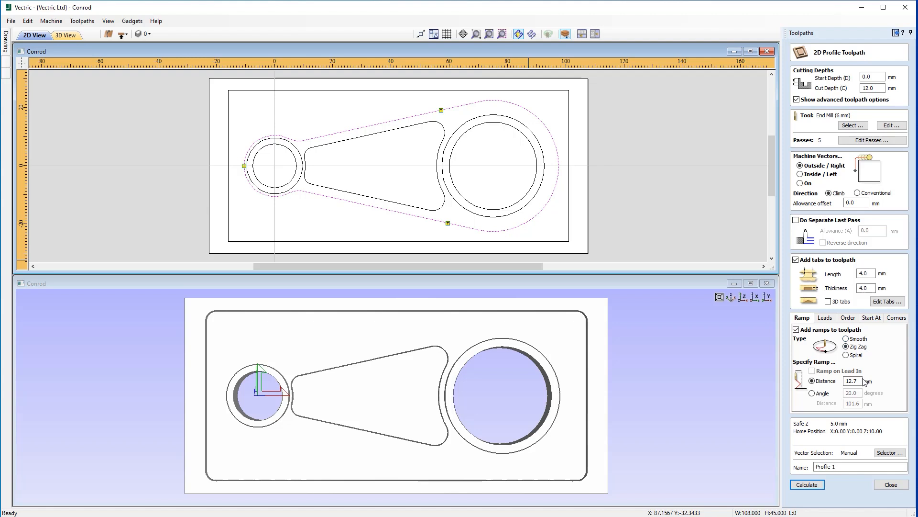
{"action": "double_click", "coordinate": [852, 381]}
{"action": "type", "text": "16"}
{"action": "left_click", "coordinate": [849, 467]}
{"action": "left_click", "coordinate": [814, 486]}
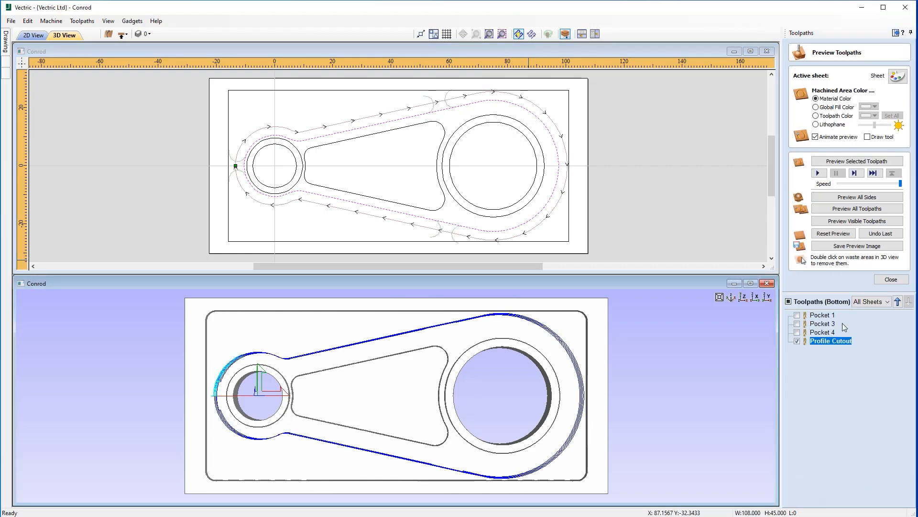
Preview the visible Profile Cutout toolpath, inspect the cut con-rod and its tabs from several angles, and close the preview
{"action": "left_click", "coordinate": [853, 222]}
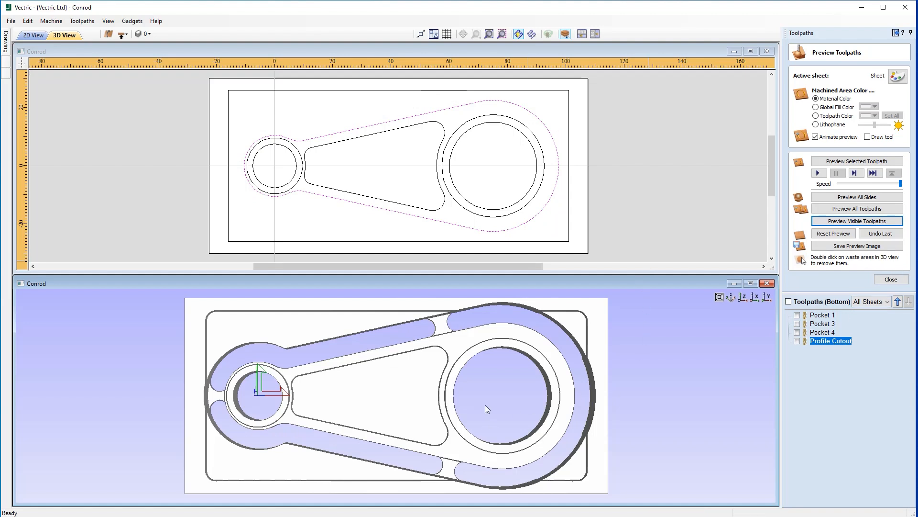
{"action": "mouse_move", "coordinate": [427, 373]}
{"action": "left_mouse_down"}
{"action": "mouse_move", "coordinate": [421, 448]}
{"action": "mouse_move", "coordinate": [392, 327]}
{"action": "mouse_move", "coordinate": [385, 427]}
{"action": "mouse_move", "coordinate": [385, 402]}
{"action": "mouse_move", "coordinate": [431, 395]}
{"action": "mouse_move", "coordinate": [444, 330]}
{"action": "left_mouse_up"}
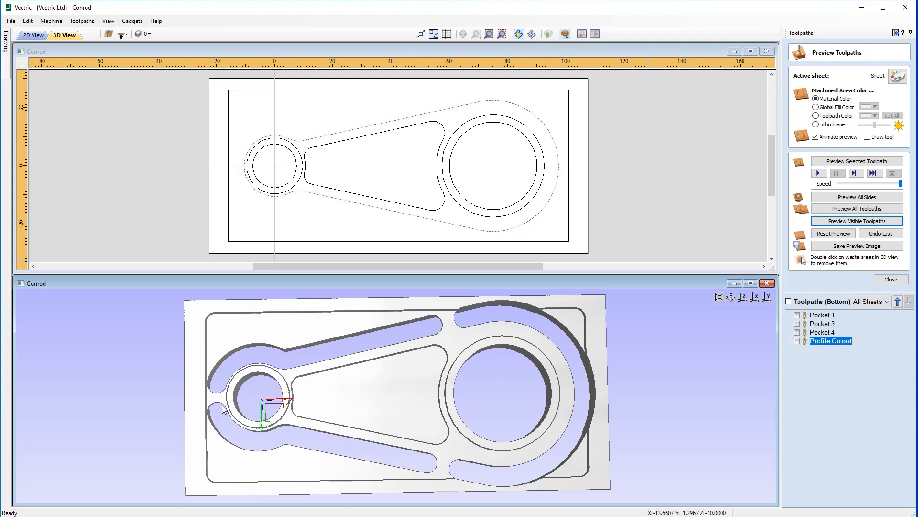
{"action": "mouse_move", "coordinate": [425, 471]}
{"action": "left_mouse_down"}
{"action": "mouse_move", "coordinate": [435, 333]}
{"action": "mouse_move", "coordinate": [410, 431]}
{"action": "mouse_move", "coordinate": [411, 335]}
{"action": "left_mouse_up"}
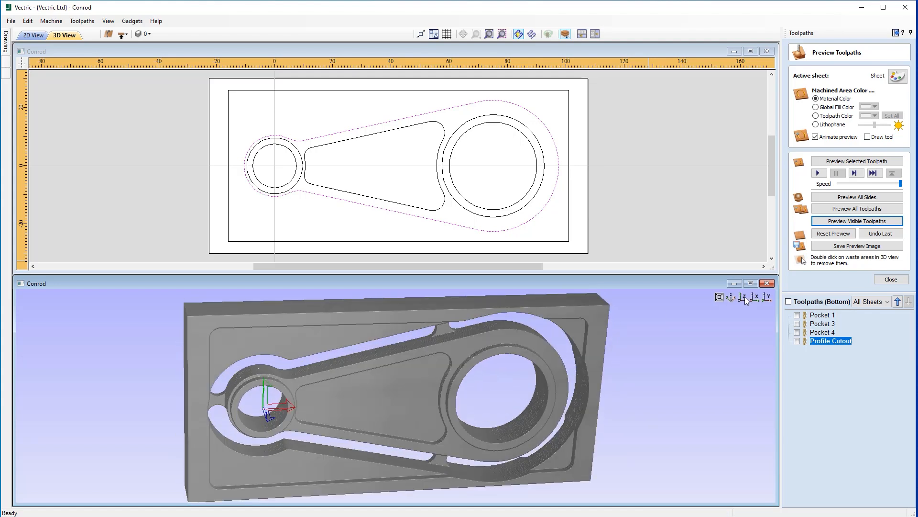
{"action": "left_click", "coordinate": [744, 298]}
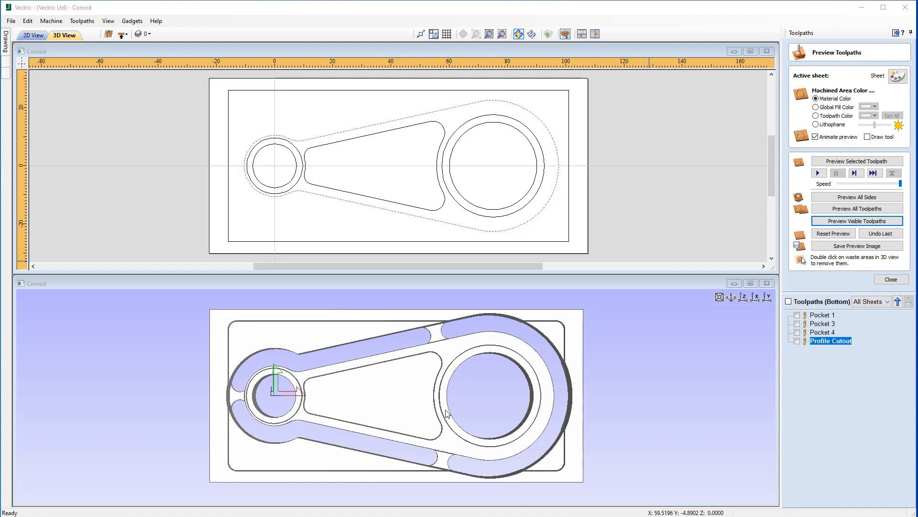
{"action": "left_click", "coordinate": [425, 396]}
{"action": "left_click_drag", "start_coordinate": [423, 397], "coordinate": [423, 386]}
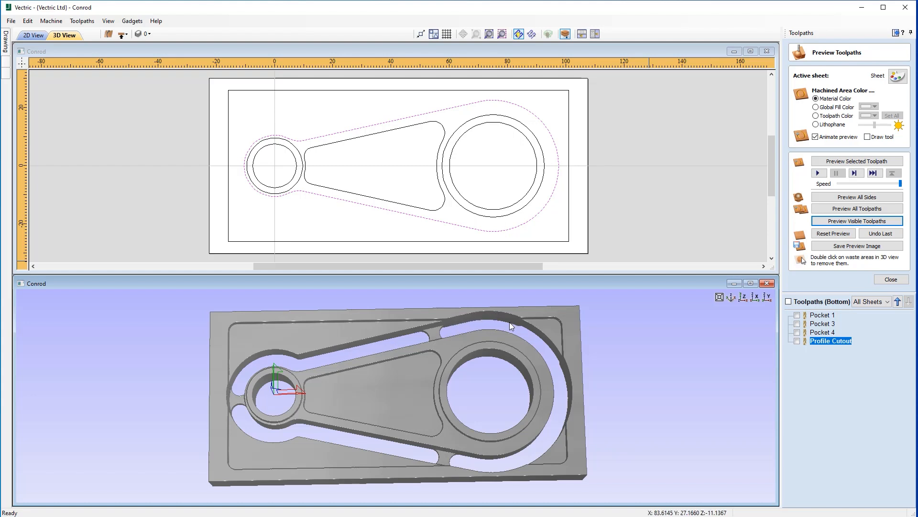
{"action": "left_click_drag", "start_coordinate": [418, 404], "coordinate": [420, 415]}
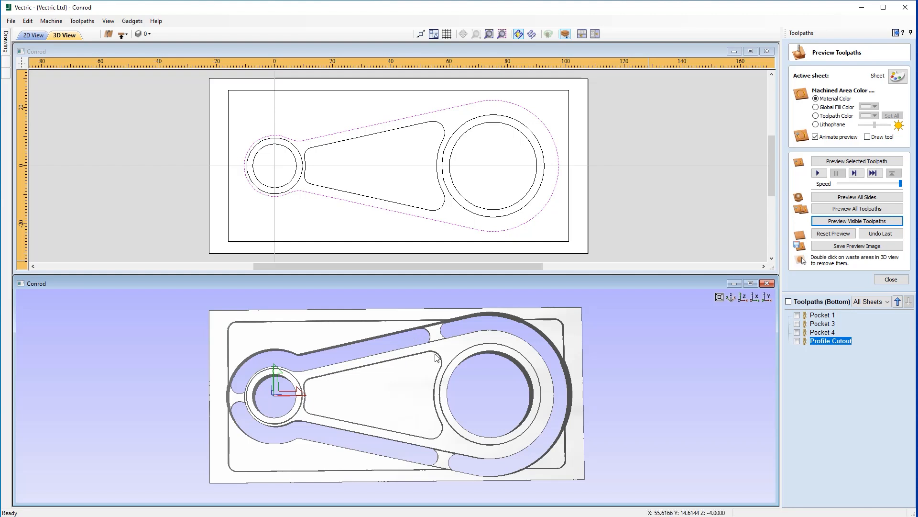
{"action": "left_click_drag", "start_coordinate": [445, 357], "coordinate": [485, 328]}
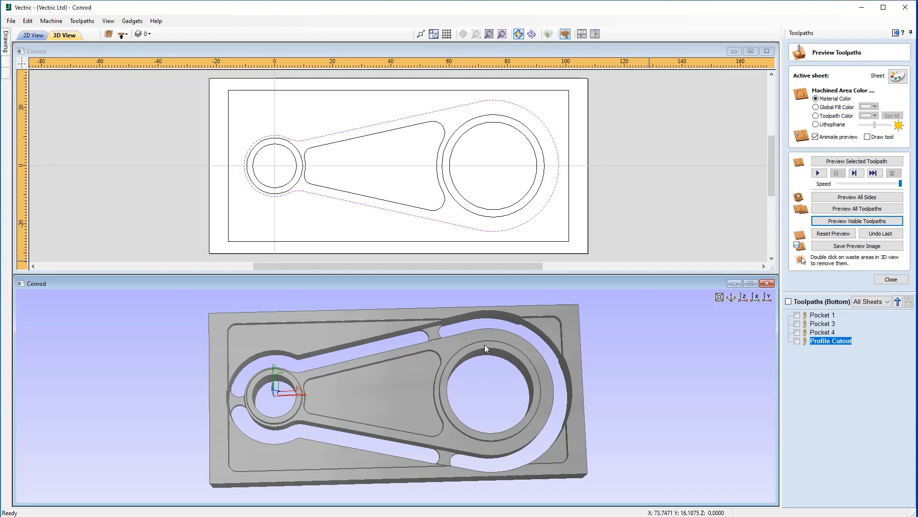
{"action": "left_click_drag", "start_coordinate": [466, 343], "coordinate": [466, 354]}
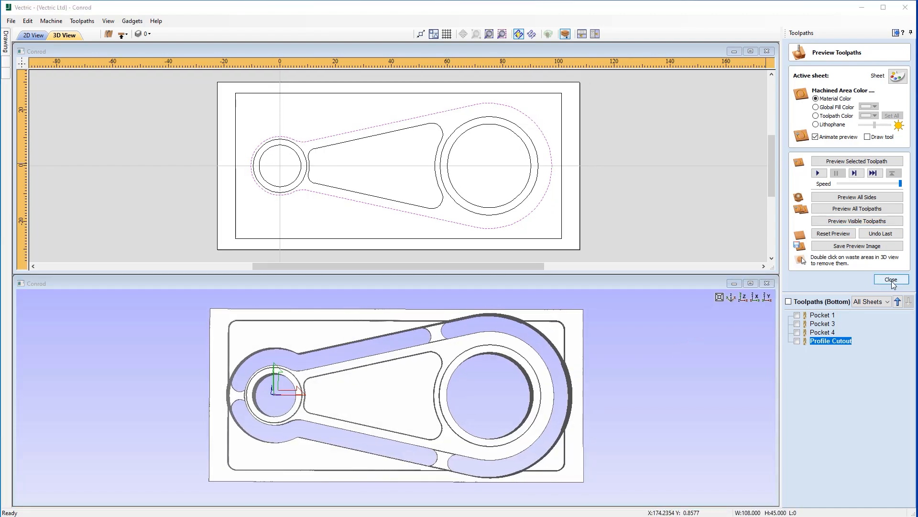
{"action": "left_click", "coordinate": [891, 280]}
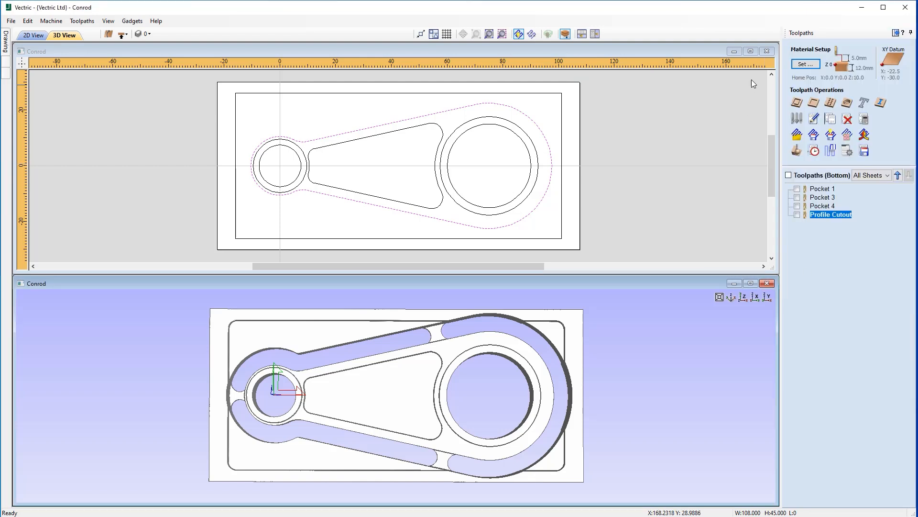
Maximise the 2D view, switch to the job's top side and fit the drawing to the view
{"action": "left_click", "coordinate": [751, 51]}
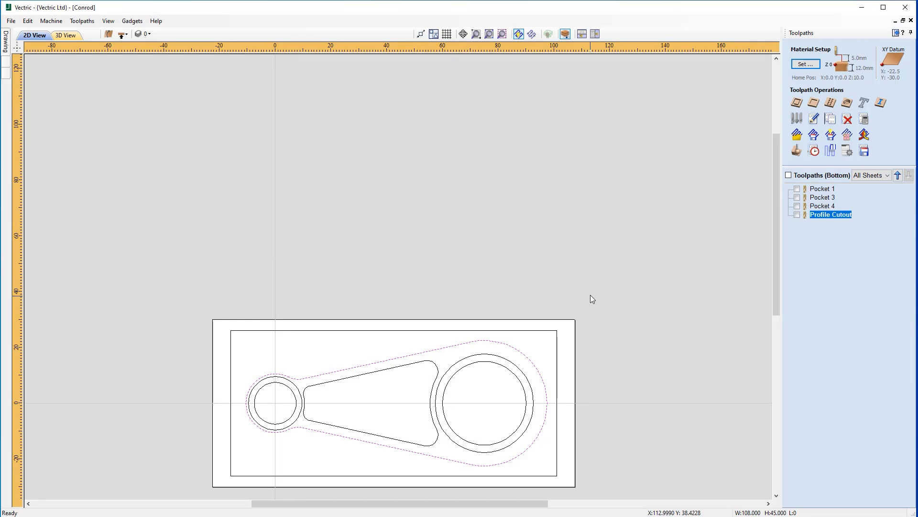
{"action": "left_click", "coordinate": [123, 35]}
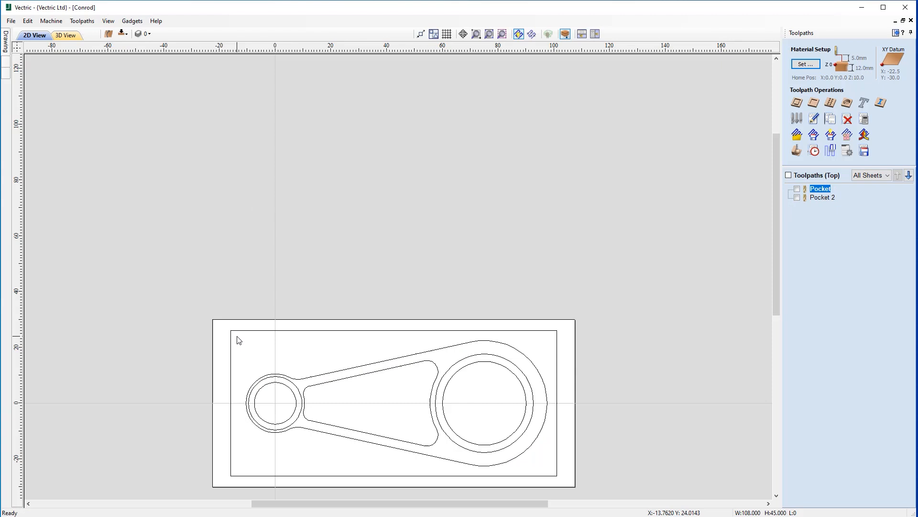
{"action": "key", "text": "f"}
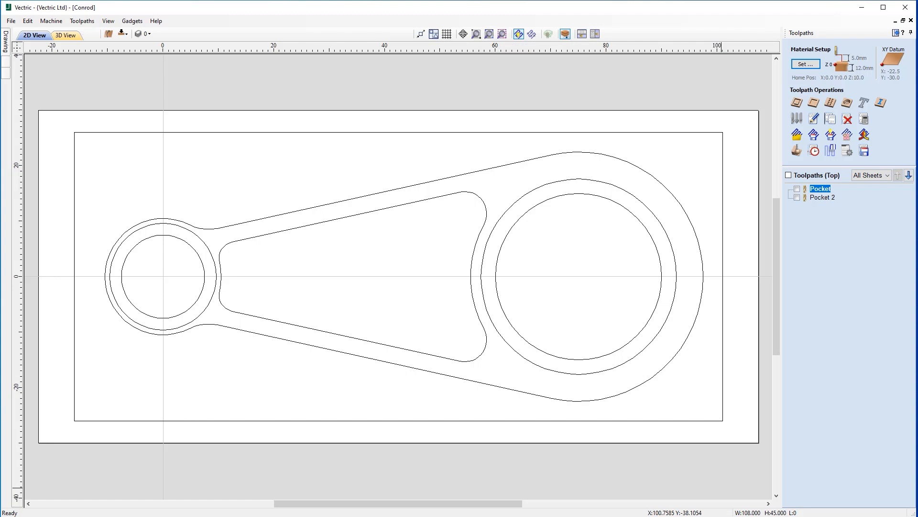
Compare the size of the border rectangle with that of the con-rod's outer outline by selecting each one
{"action": "left_click", "coordinate": [546, 421]}
{"action": "left_click", "coordinate": [562, 375]}
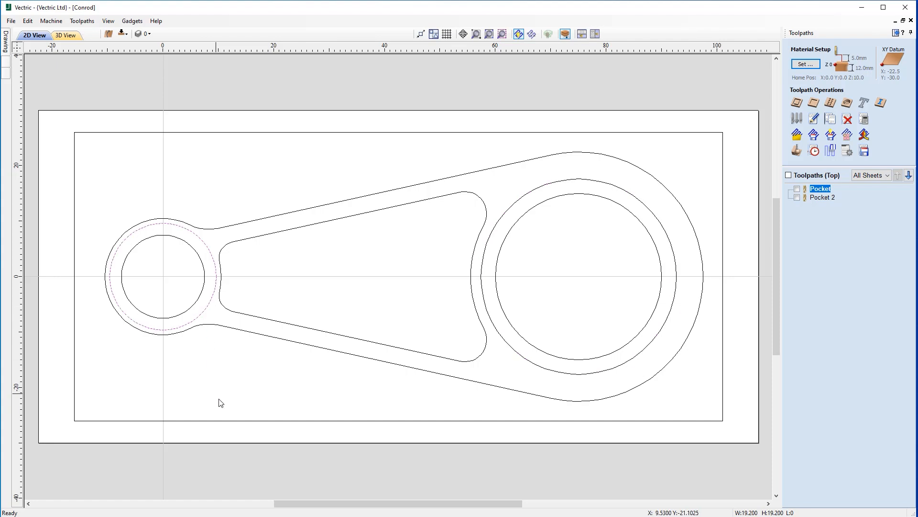
{"action": "left_click", "coordinate": [230, 421]}
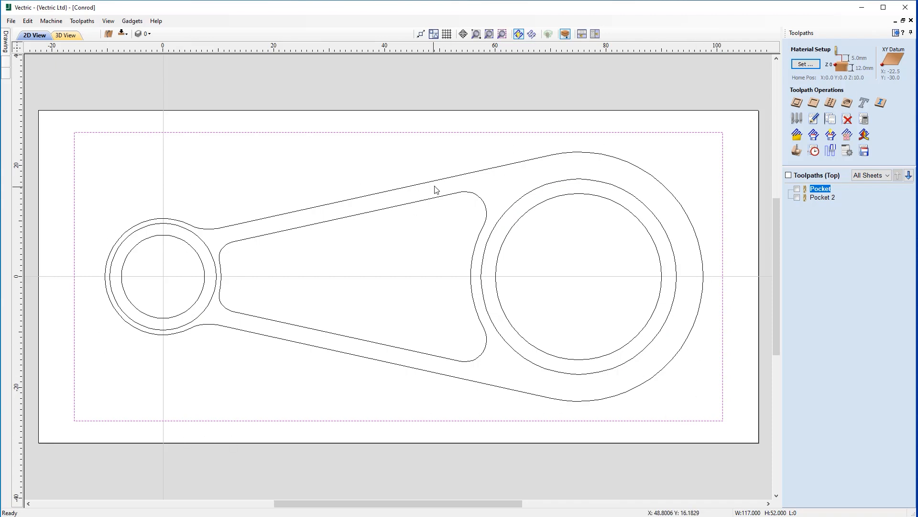
{"action": "left_click", "coordinate": [526, 160]}
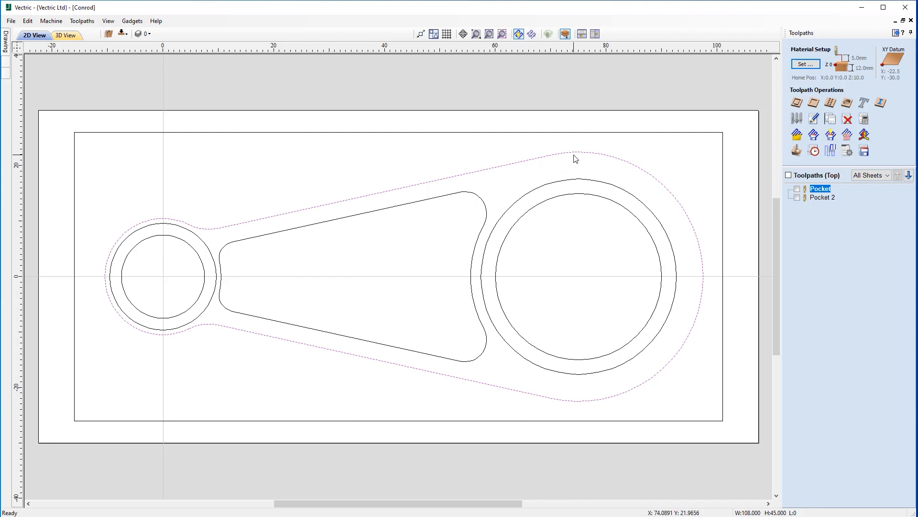
{"action": "left_click", "coordinate": [580, 139]}
{"action": "left_click", "coordinate": [579, 133]}
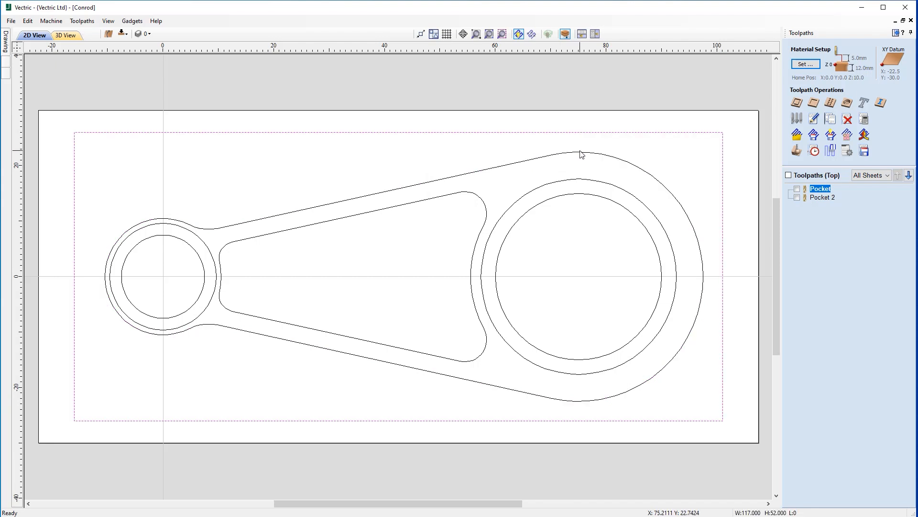
{"action": "left_click", "coordinate": [580, 154]}
{"action": "left_click", "coordinate": [580, 153]}
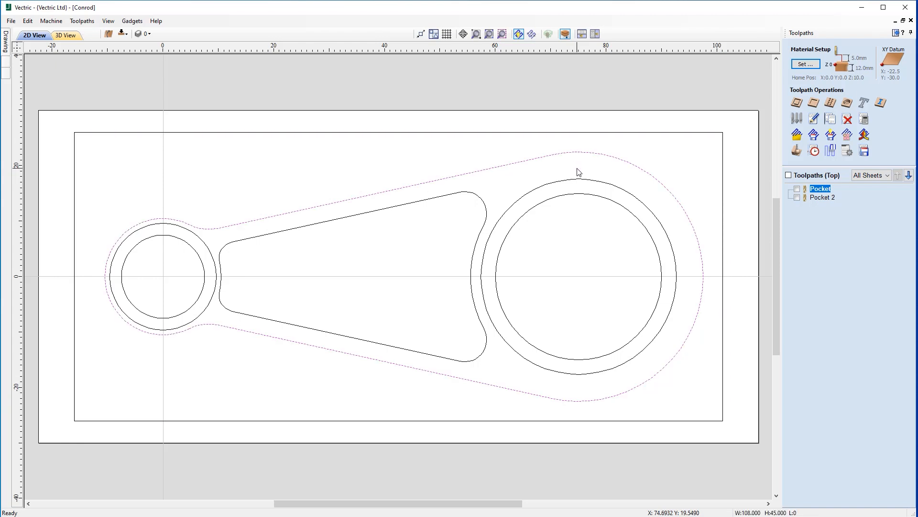
Delete the border rectangle around the con-rod on both the top and bottom sides and return to the top side
{"action": "left_click", "coordinate": [573, 132]}
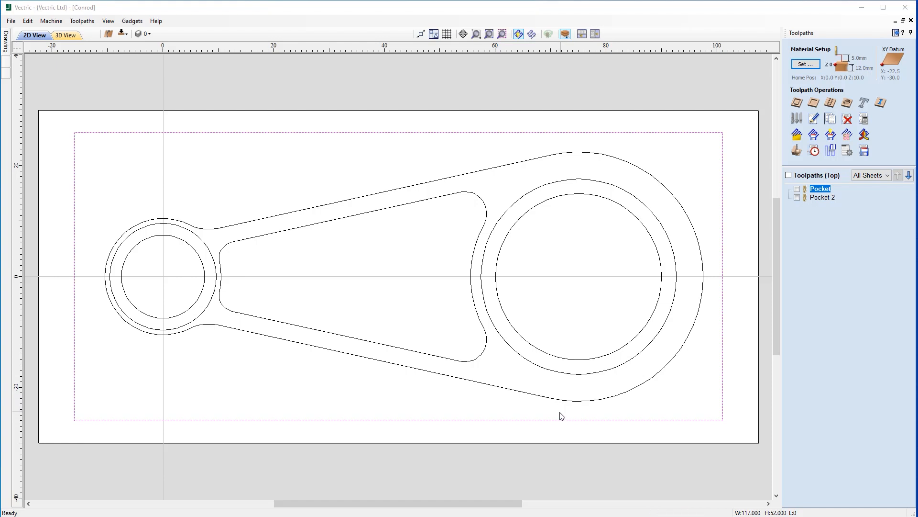
{"action": "left_click", "coordinate": [532, 421]}
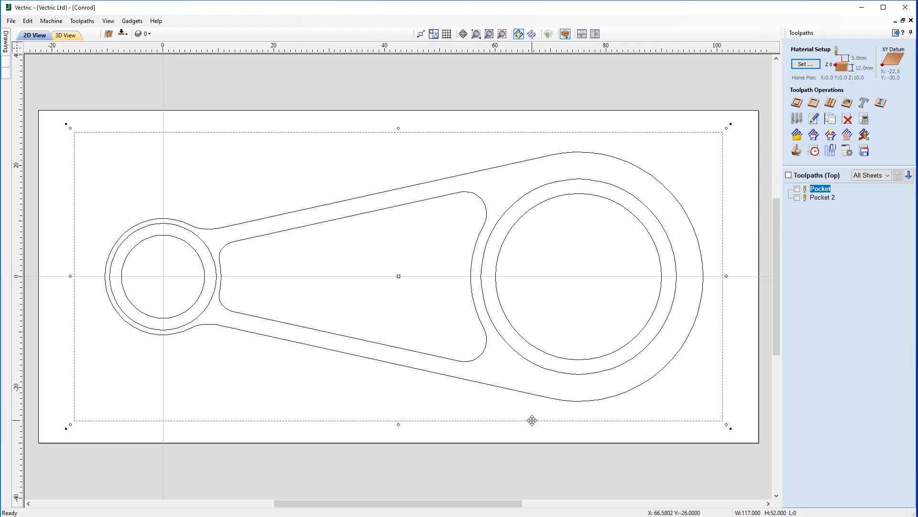
{"action": "key", "text": "Escape"}
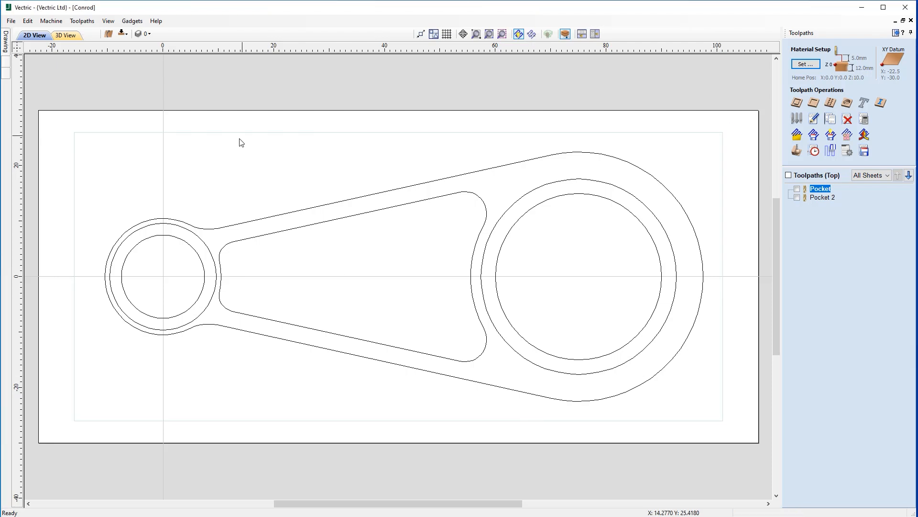
{"action": "left_click", "coordinate": [123, 35]}
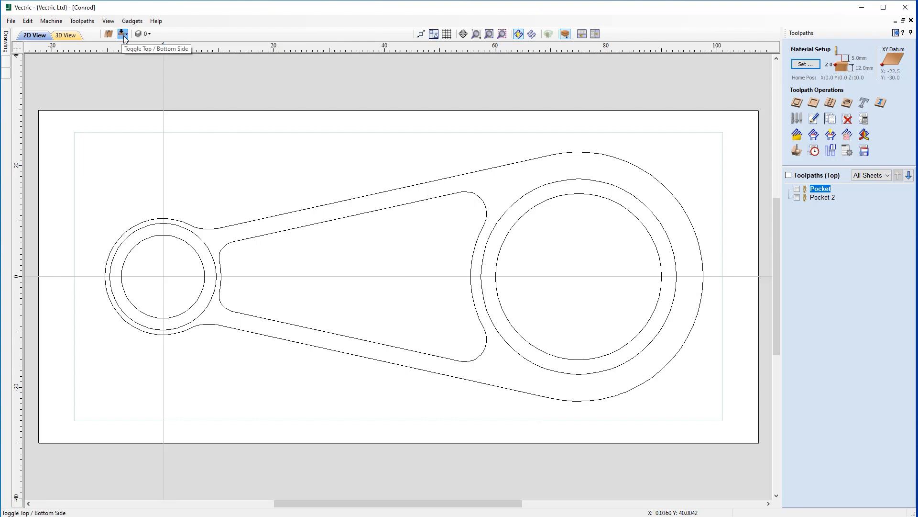
{"action": "left_click", "coordinate": [409, 421]}
{"action": "key", "text": "Delete"}
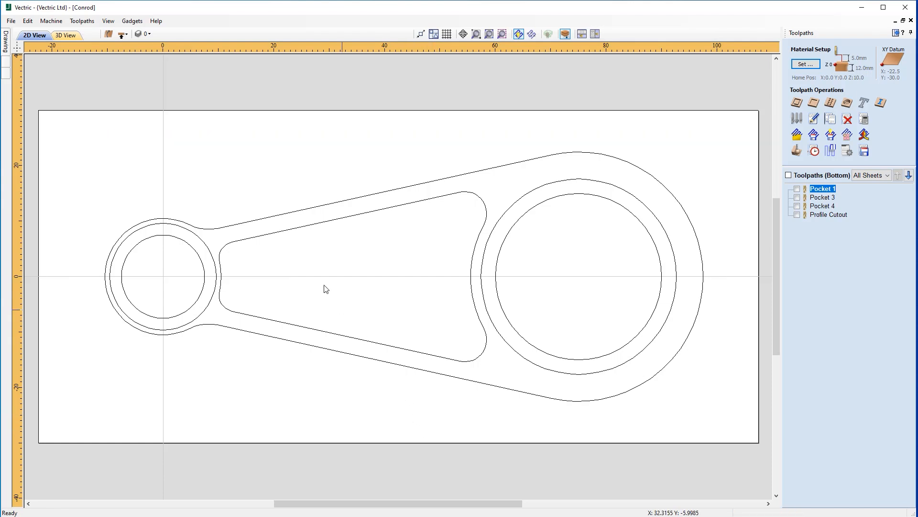
{"action": "left_click", "coordinate": [122, 35]}
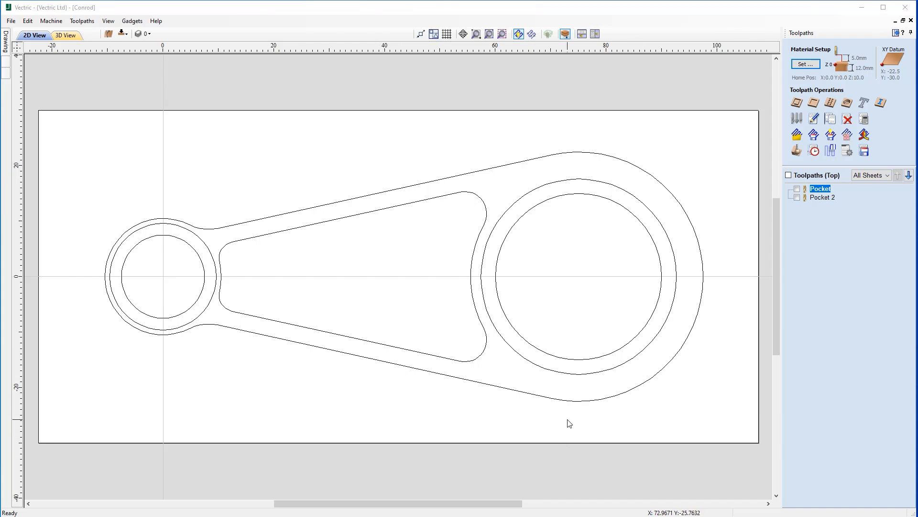
Review the snapping options, checking Smart Snapping and Object Bounds
{"action": "left_click", "coordinate": [28, 21]}
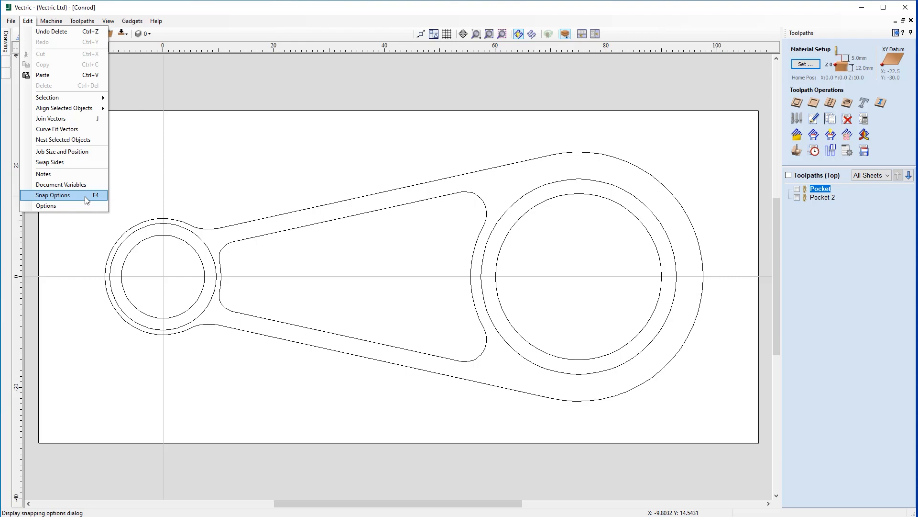
{"action": "left_click", "coordinate": [85, 196]}
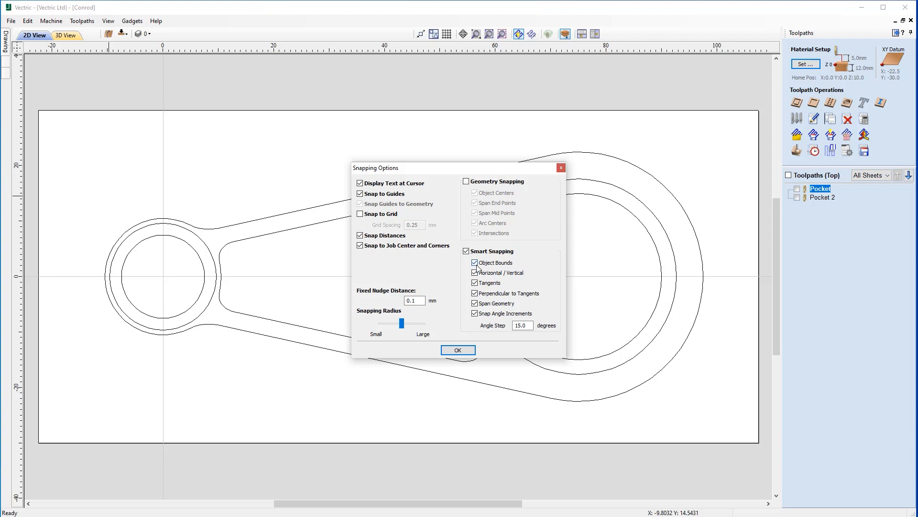
{"action": "left_click", "coordinate": [458, 350]}
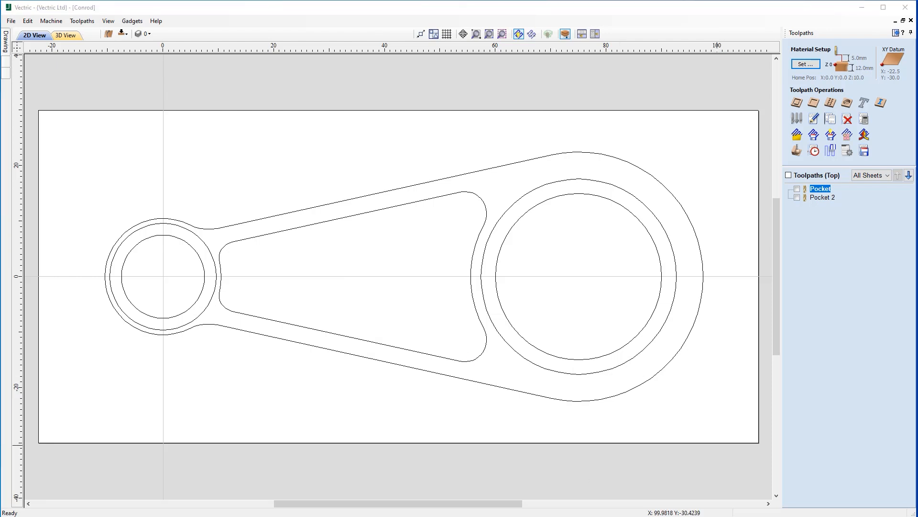
Draw a square-cornered 108 x 45 mm rectangle snapped to the outer bounds of the con-rod outline
{"action": "left_click", "coordinate": [894, 33]}
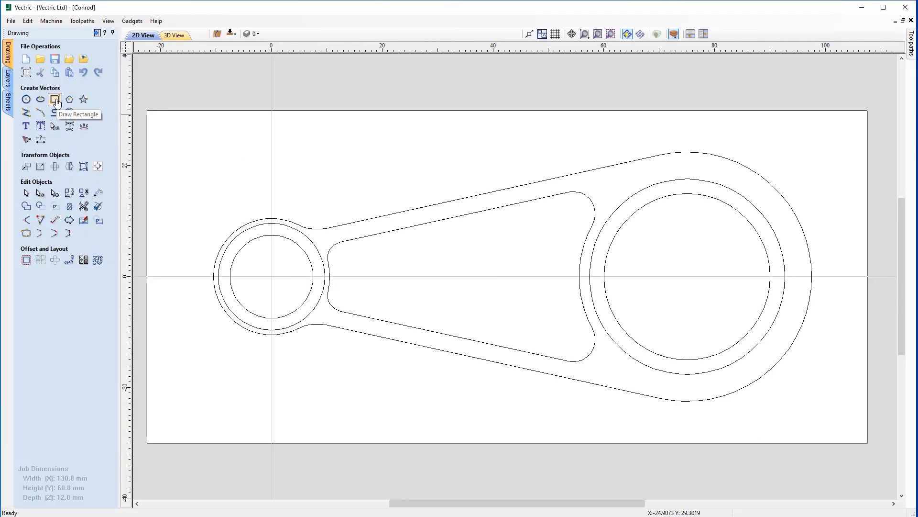
{"action": "left_click", "coordinate": [56, 99]}
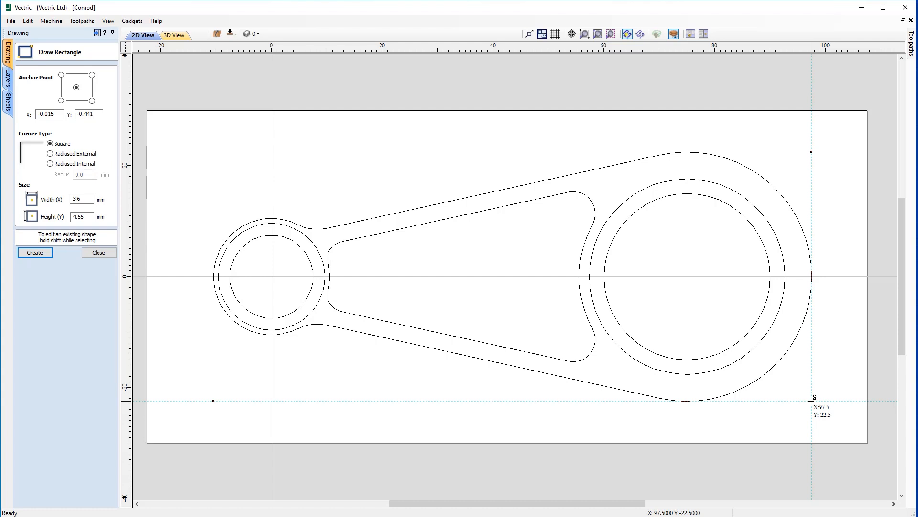
{"action": "left_click_drag", "start_coordinate": [812, 400], "coordinate": [213, 152]}
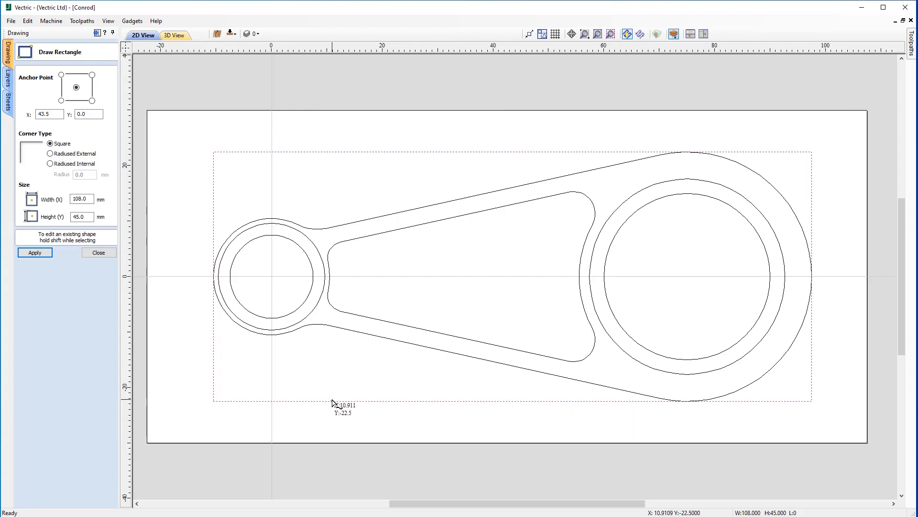
Offset the selected rectangle outwards by 6.2 mm with sharp corners, keeping the original and leaving the new vector unselected
{"action": "left_click", "coordinate": [99, 252]}
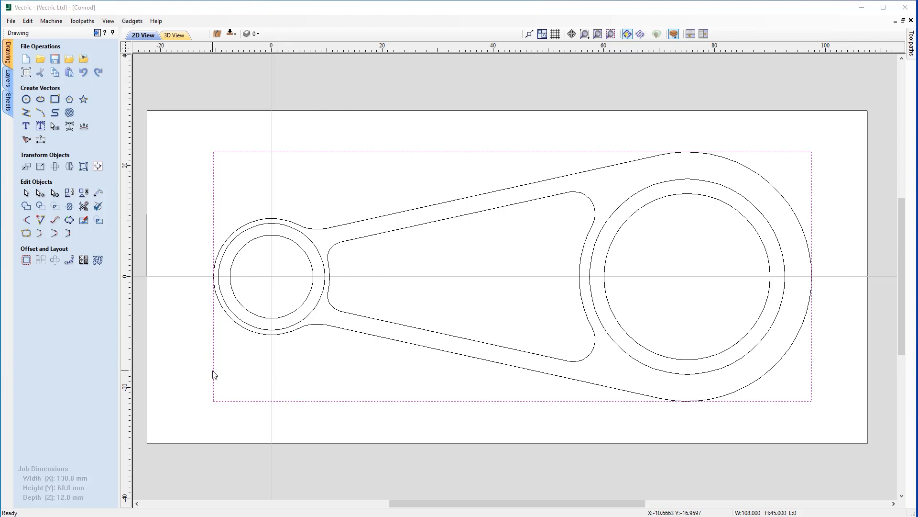
{"action": "left_click", "coordinate": [26, 261]}
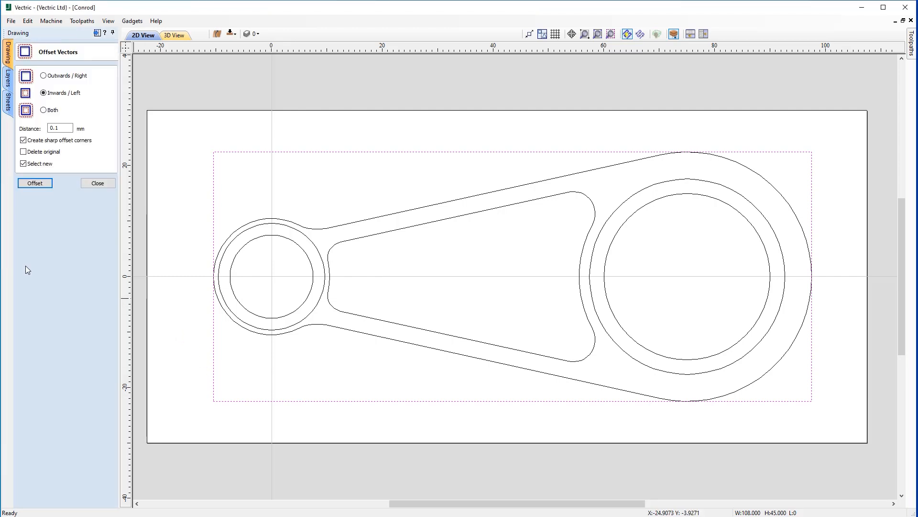
{"action": "left_click", "coordinate": [49, 76]}
{"action": "left_click_drag", "start_coordinate": [62, 128], "coordinate": [37, 129]}
{"action": "type", "text": "6.2"}
{"action": "left_click", "coordinate": [23, 166]}
{"action": "left_click", "coordinate": [35, 184]}
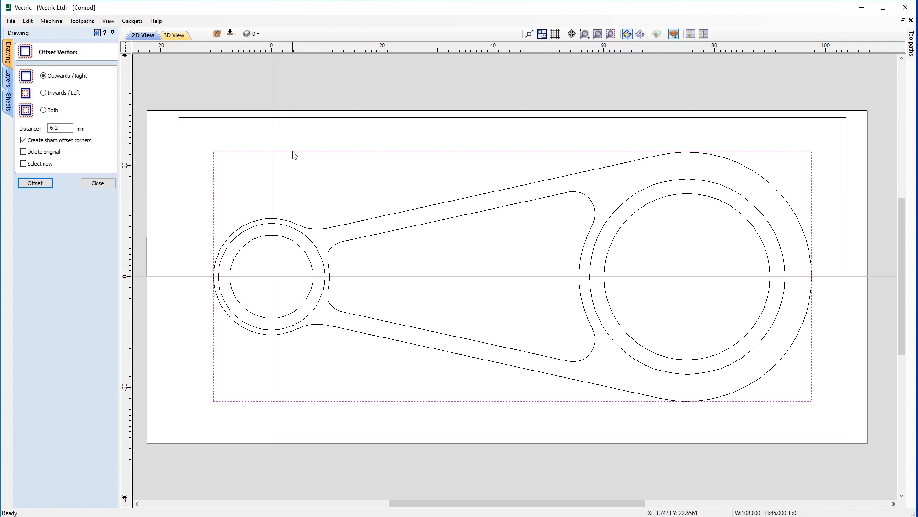
{"action": "left_click", "coordinate": [112, 182]}
Delete the original 108 x 45 mm rectangle, then copy the larger offset rectangle to the other side and check it there
{"action": "left_click", "coordinate": [332, 152]}
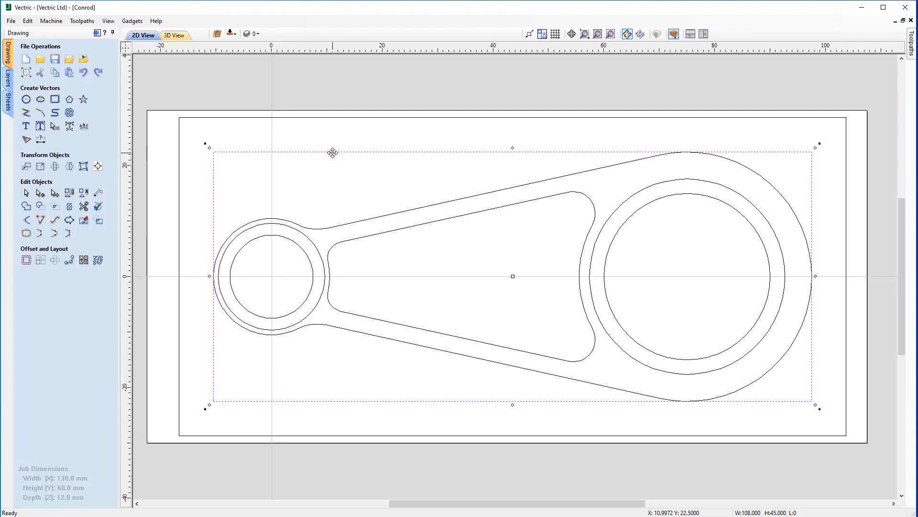
{"action": "key", "text": "Delete"}
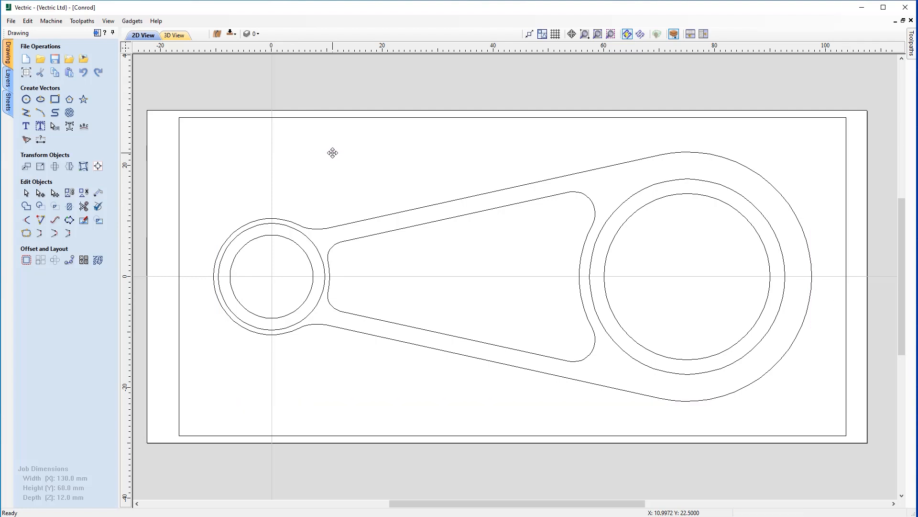
{"action": "left_click", "coordinate": [362, 117]}
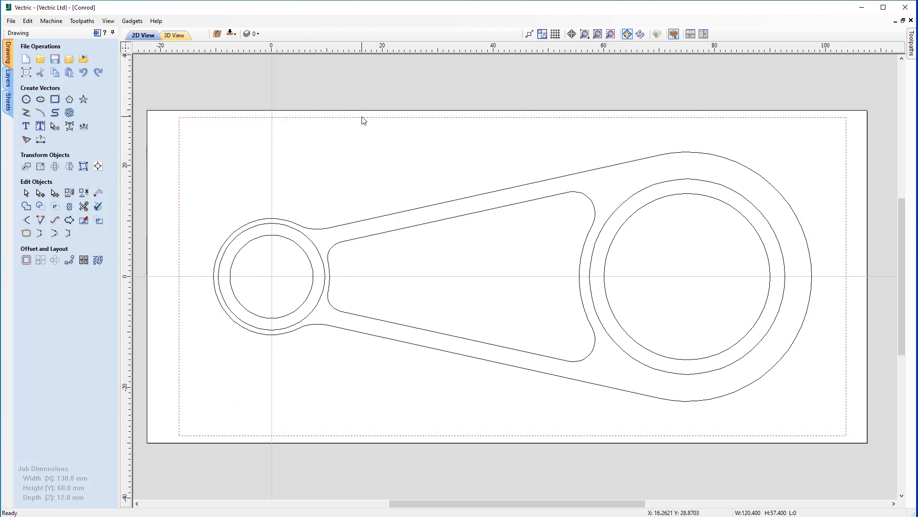
{"action": "right_click", "coordinate": [362, 118]}
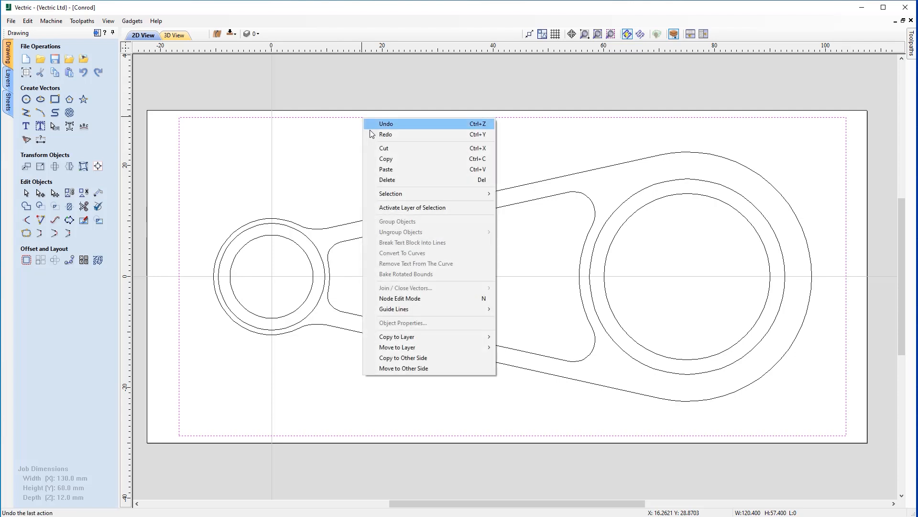
{"action": "left_click", "coordinate": [425, 358]}
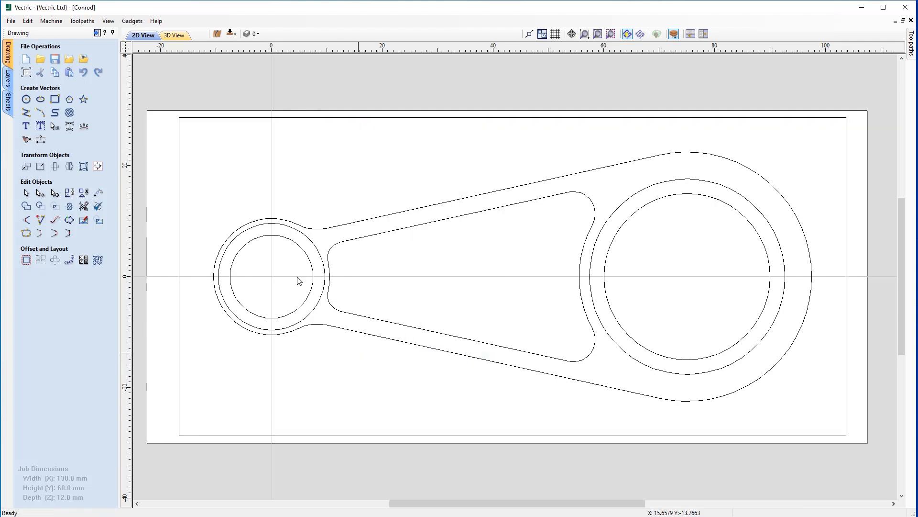
{"action": "left_click", "coordinate": [231, 33]}
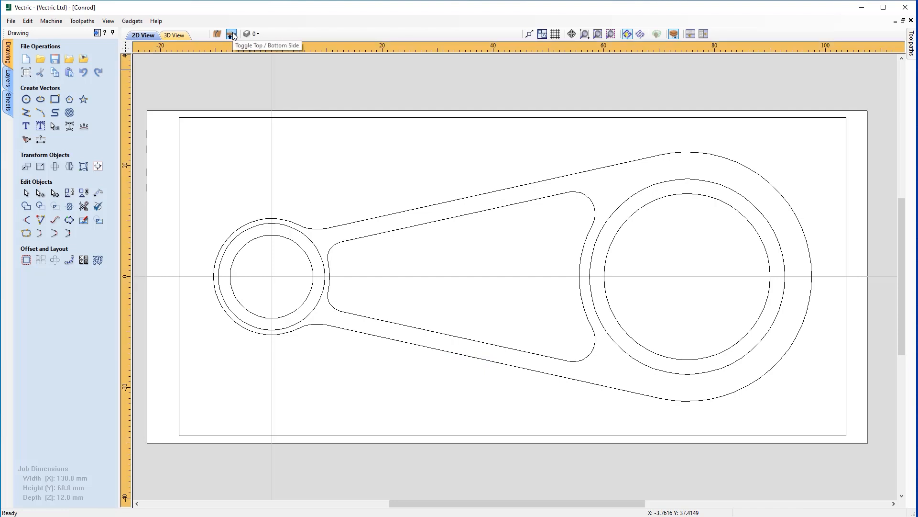
{"action": "left_click", "coordinate": [232, 33]}
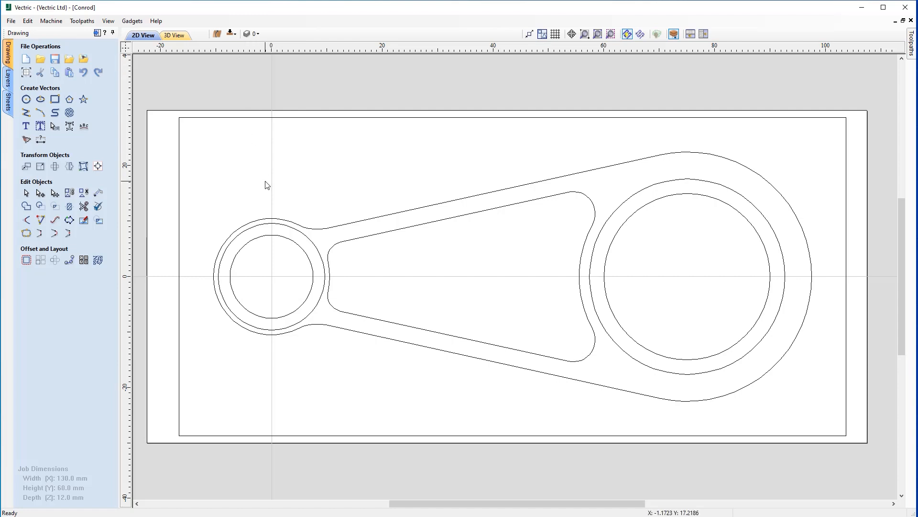
Add the new boundary rectangle to the top side's Pocket toolpath selection and recalculate the toolpath
{"action": "left_click", "coordinate": [97, 32]}
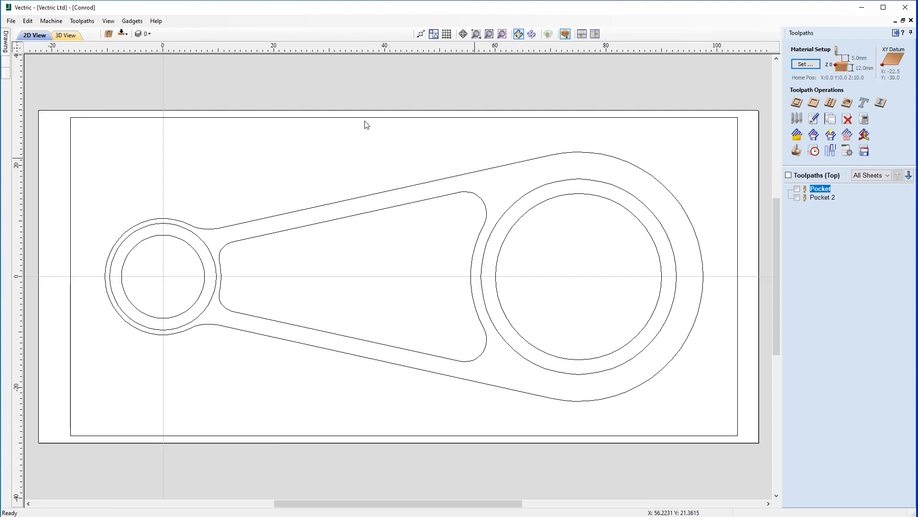
{"action": "left_click", "coordinate": [739, 140]}
{"action": "double_click", "coordinate": [829, 192]}
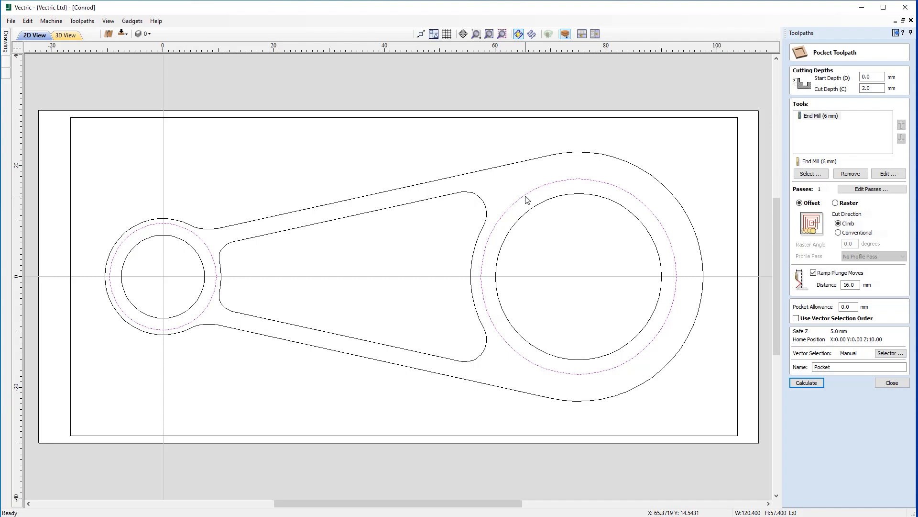
{"action": "left_click", "coordinate": [381, 117], "text": "shift"}
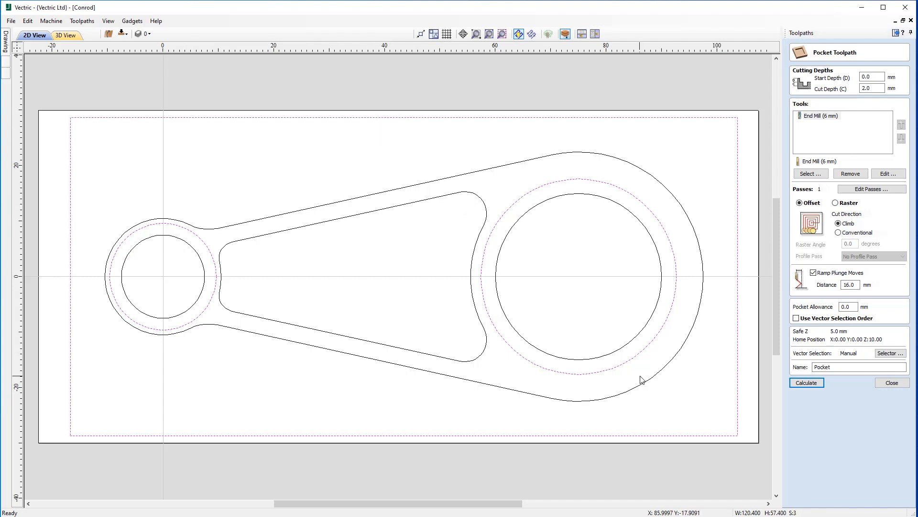
{"action": "left_click", "coordinate": [803, 383]}
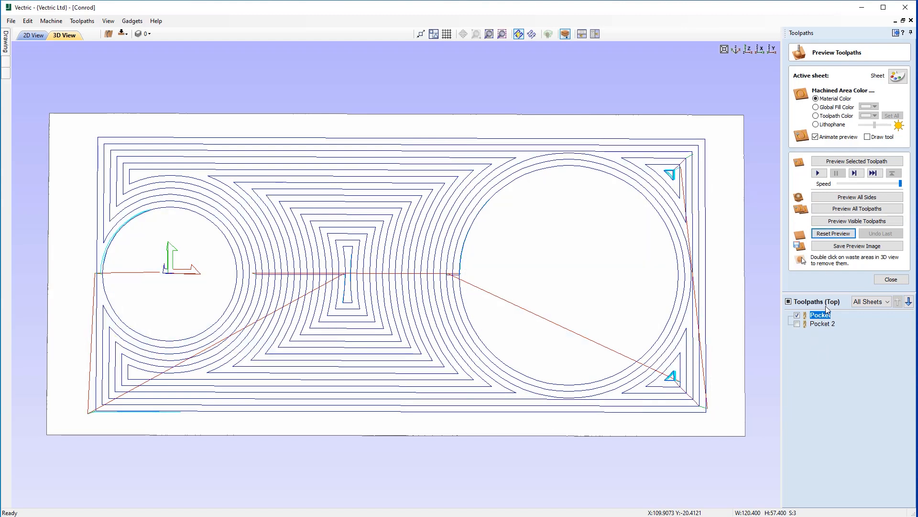
Recalculate the bottom side's Pocket 1 toolpath using the boundary rectangle and both boss circles, with the 2D and 3D views tiled
{"action": "left_click", "coordinate": [122, 33]}
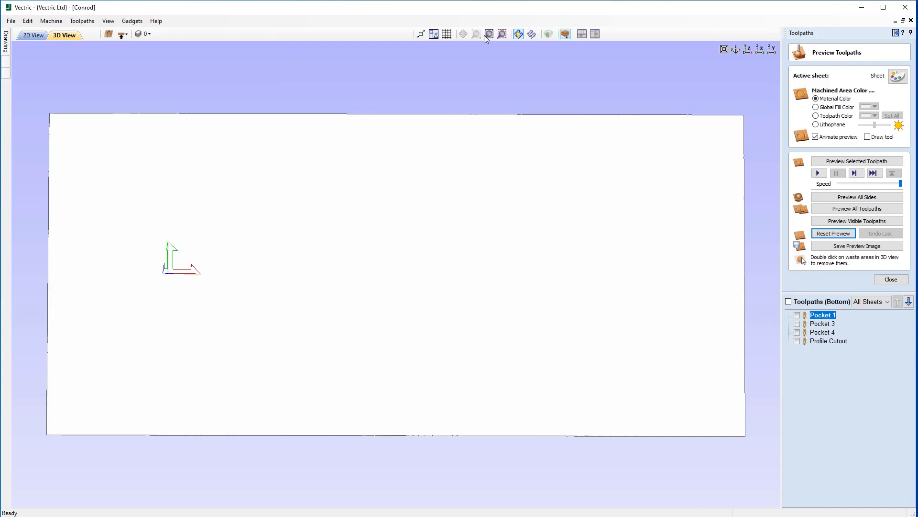
{"action": "left_click", "coordinate": [581, 34]}
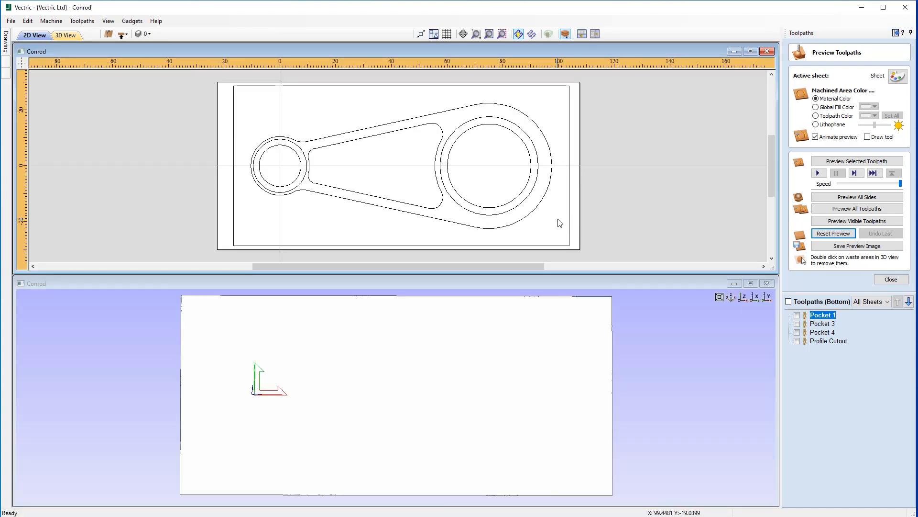
{"action": "double_click", "coordinate": [821, 316]}
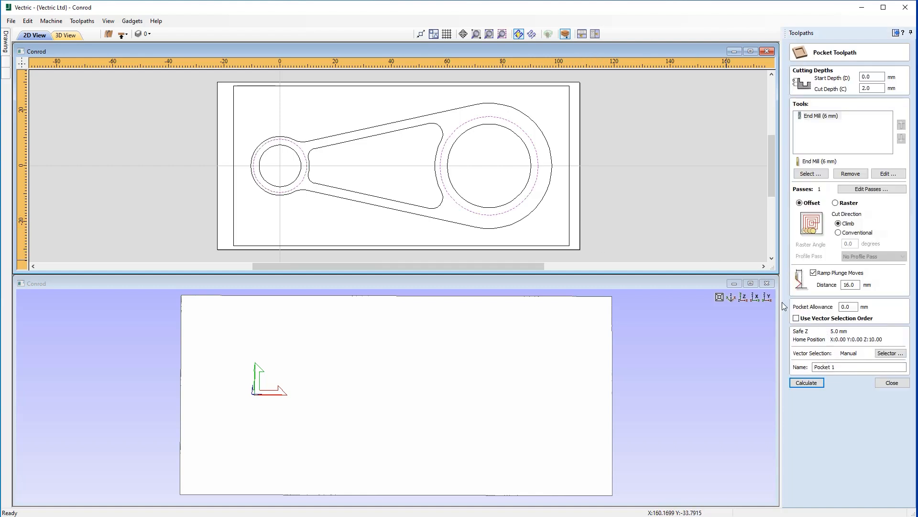
{"action": "left_click", "coordinate": [570, 219]}
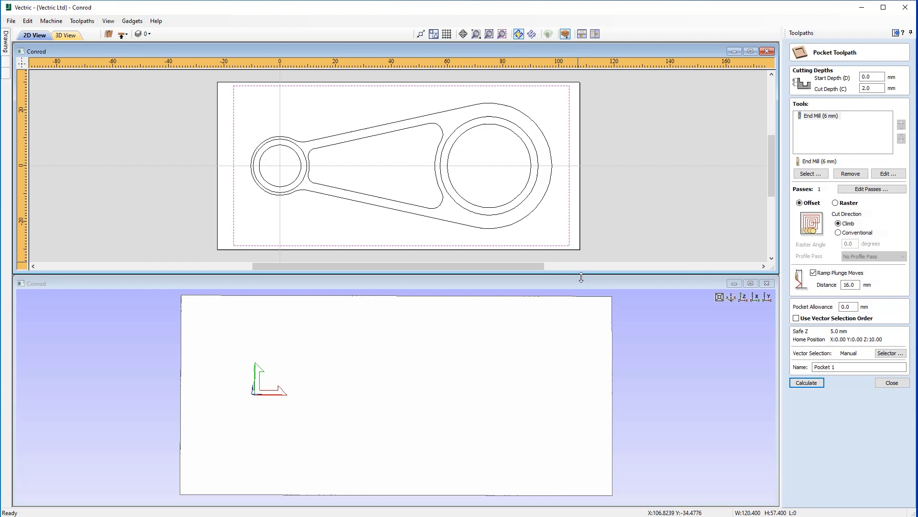
{"action": "left_click", "coordinate": [534, 211], "text": "shift"}
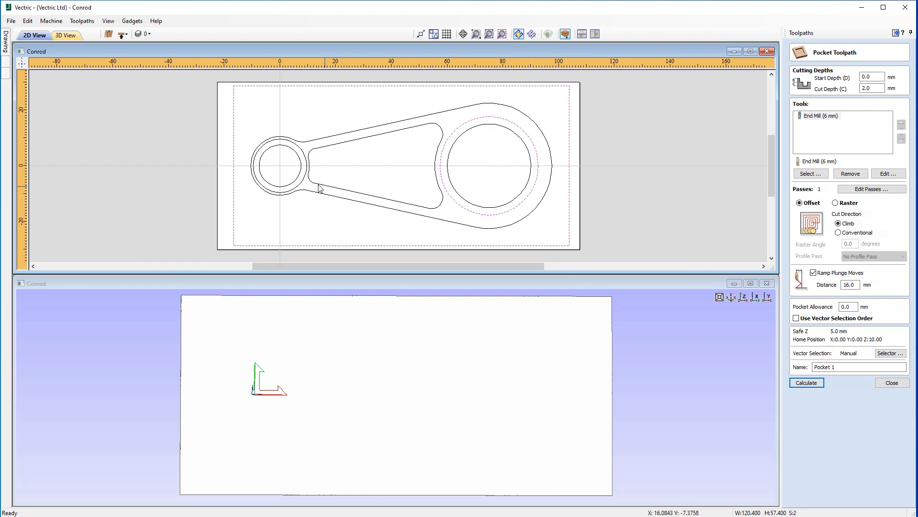
{"action": "left_click", "coordinate": [304, 182], "text": "shift"}
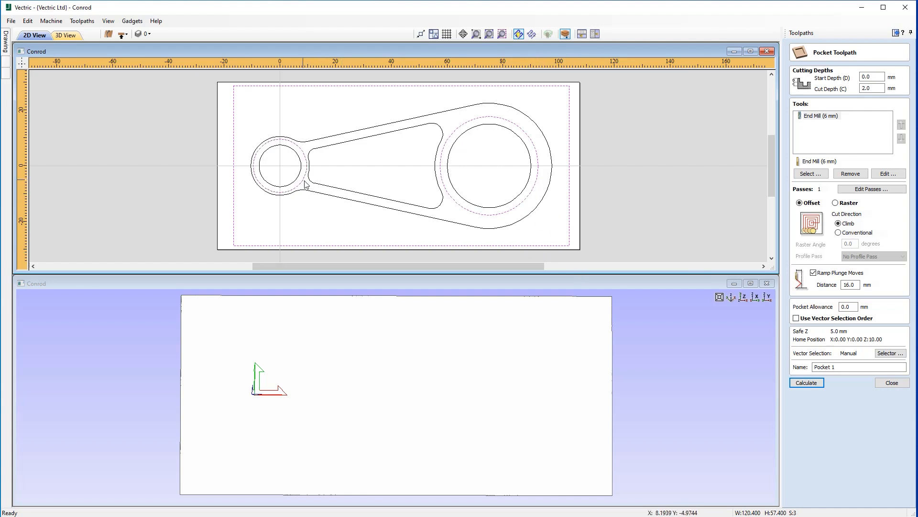
{"action": "left_click", "coordinate": [818, 384]}
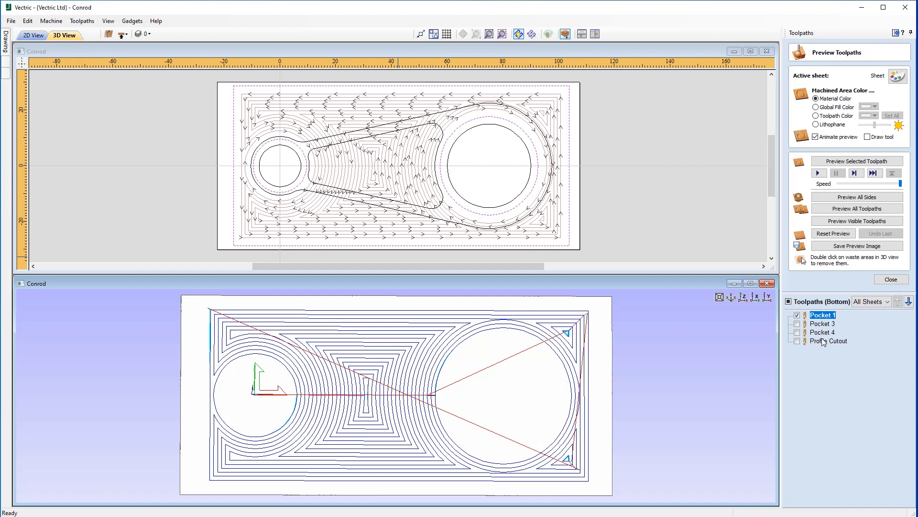
Preview the toolpaths on all sides and inspect the cut result, finishing with the view straight down the Z axis
{"action": "left_click", "coordinate": [857, 198]}
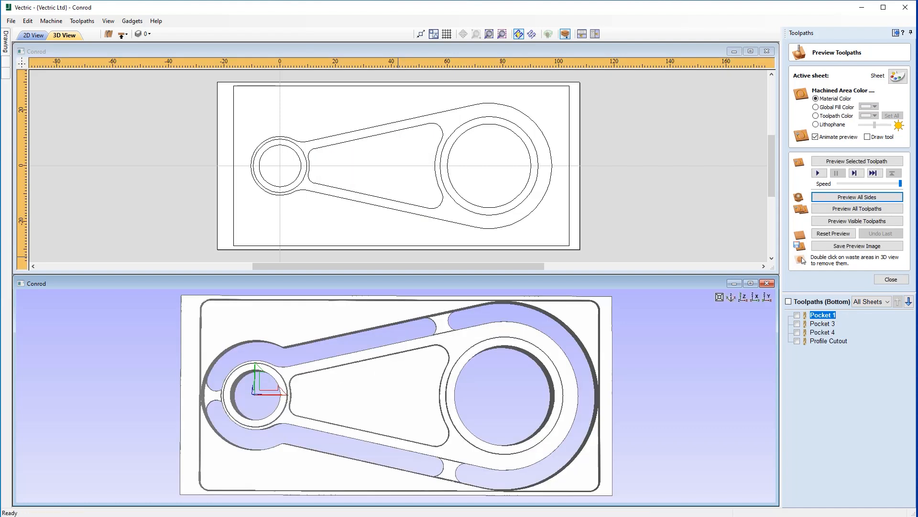
{"action": "mouse_move", "coordinate": [415, 436]}
{"action": "left_mouse_down"}
{"action": "mouse_move", "coordinate": [421, 403]}
{"action": "mouse_move", "coordinate": [412, 447]}
{"action": "mouse_move", "coordinate": [410, 397]}
{"action": "mouse_move", "coordinate": [403, 472]}
{"action": "mouse_move", "coordinate": [404, 431]}
{"action": "left_mouse_up"}
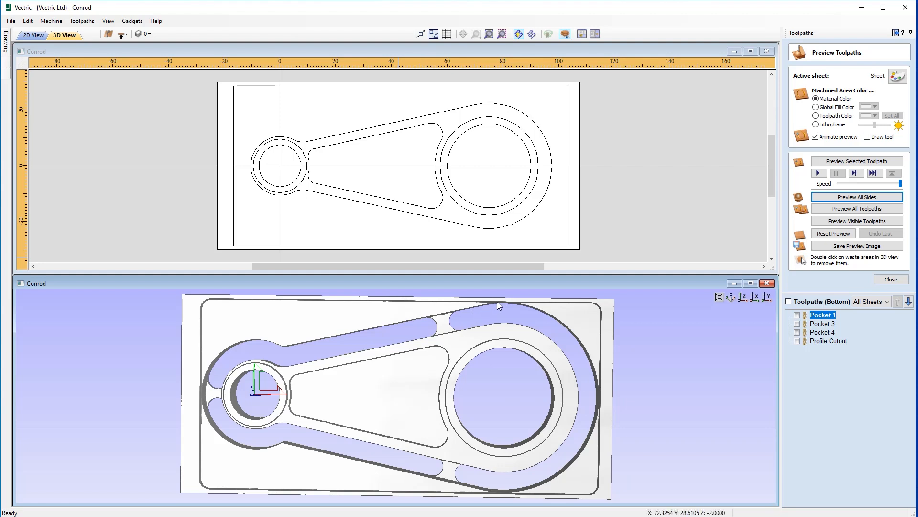
{"action": "mouse_move", "coordinate": [484, 353]}
{"action": "left_mouse_down"}
{"action": "mouse_move", "coordinate": [480, 337]}
{"action": "mouse_move", "coordinate": [483, 344]}
{"action": "left_mouse_up"}
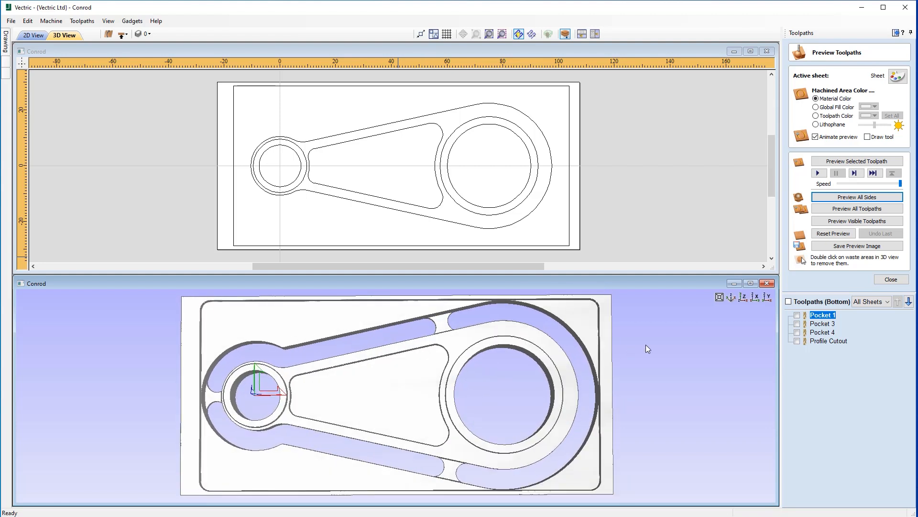
{"action": "left_click", "coordinate": [742, 297]}
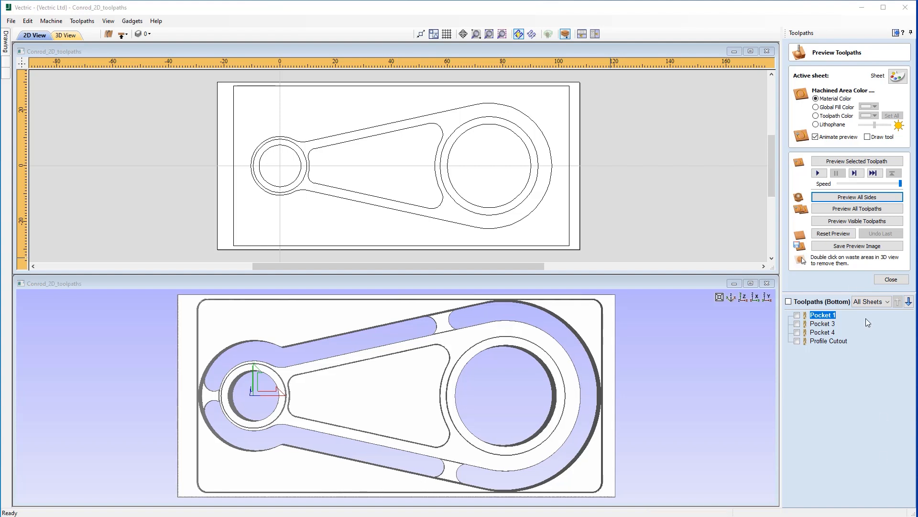
Close the toolpath preview and examine the machined con-rod at an angle in a maximized 3D view
{"action": "left_click", "coordinate": [891, 279]}
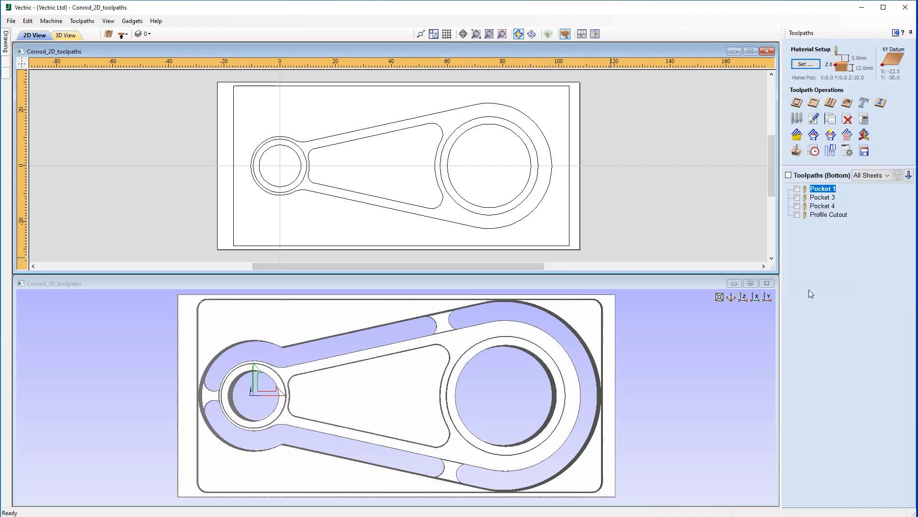
{"action": "left_click", "coordinate": [751, 283]}
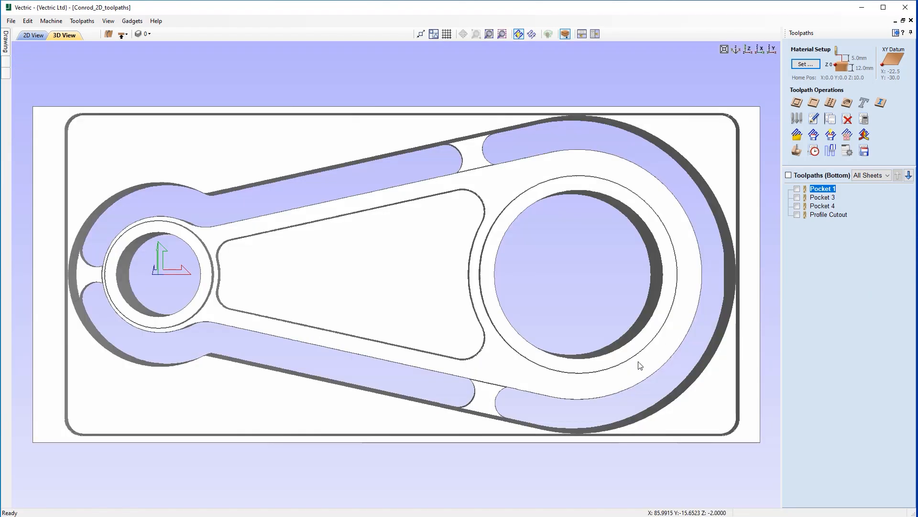
{"action": "left_click_drag", "start_coordinate": [471, 324], "coordinate": [507, 288]}
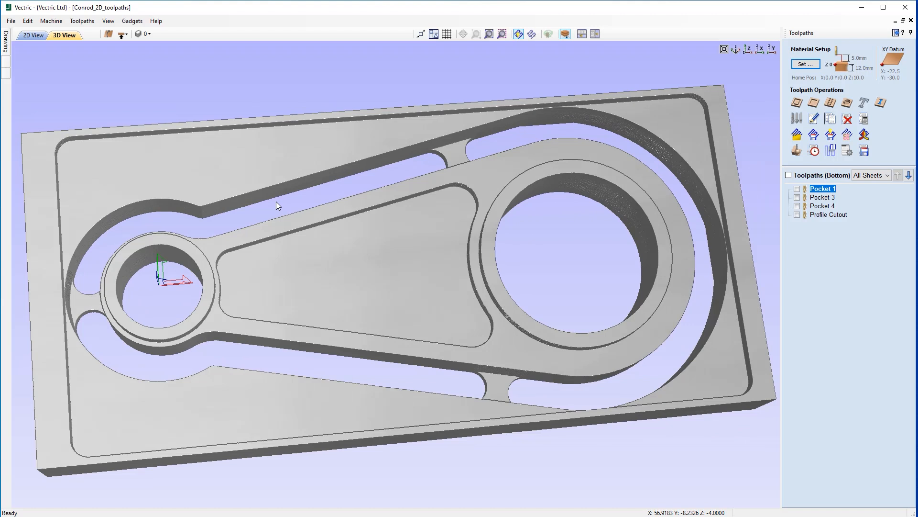
Save the job as the VCarve file Conrod_2D_toolpaths in the Con-Rod Files folder, replacing the existing file
{"action": "left_click", "coordinate": [6, 20]}
{"action": "left_click", "coordinate": [52, 81]}
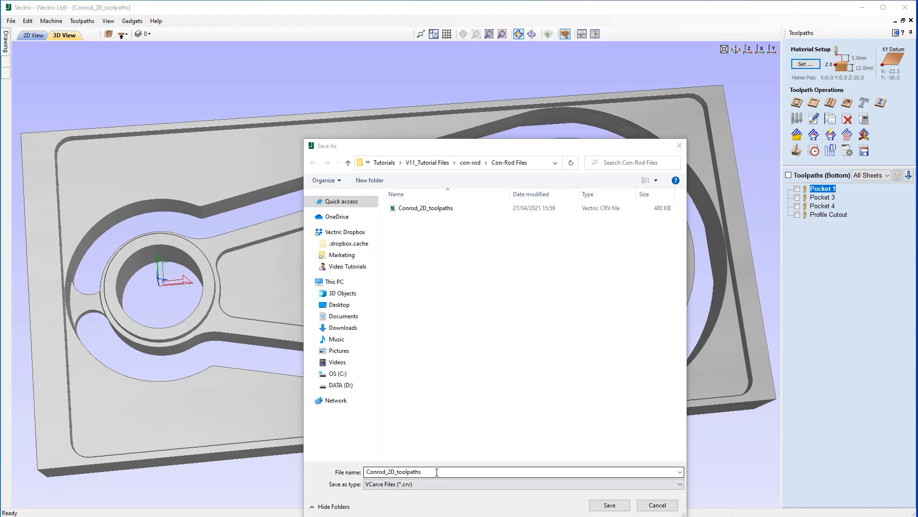
{"action": "left_click", "coordinate": [436, 472]}
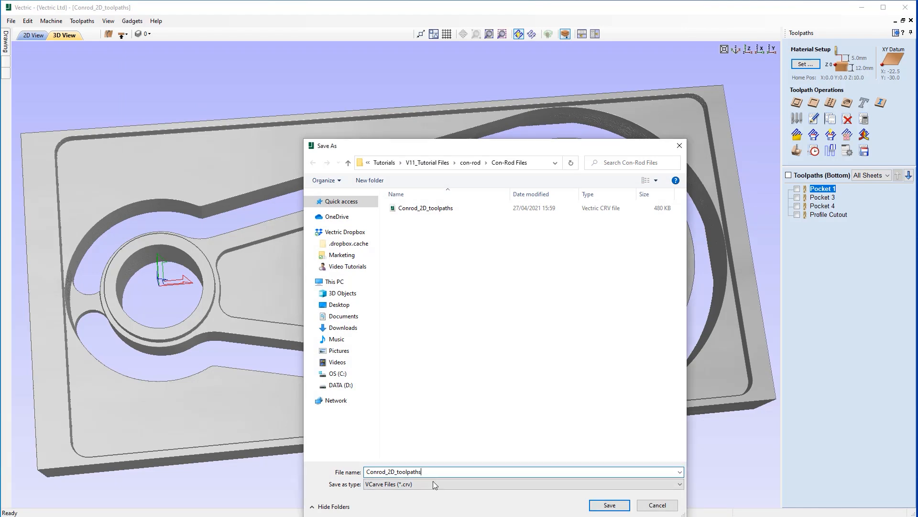
{"action": "left_click", "coordinate": [620, 508]}
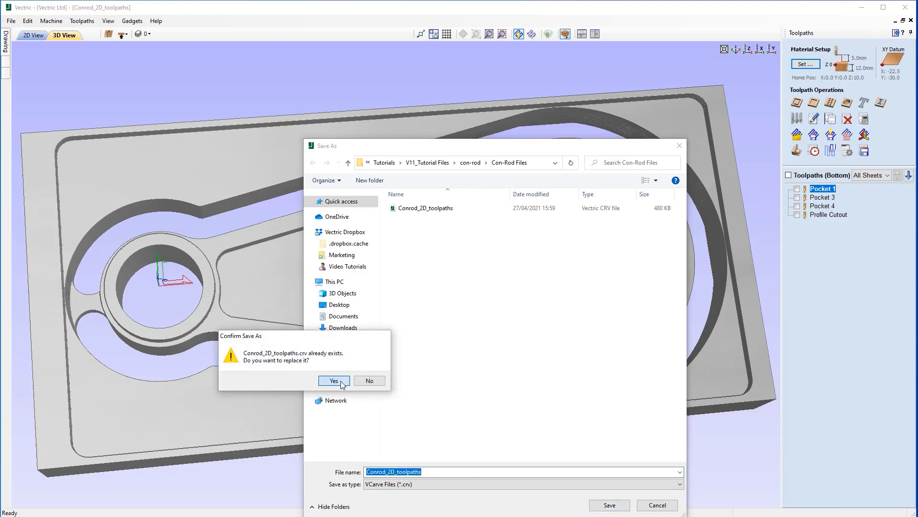
{"action": "left_click", "coordinate": [335, 381]}
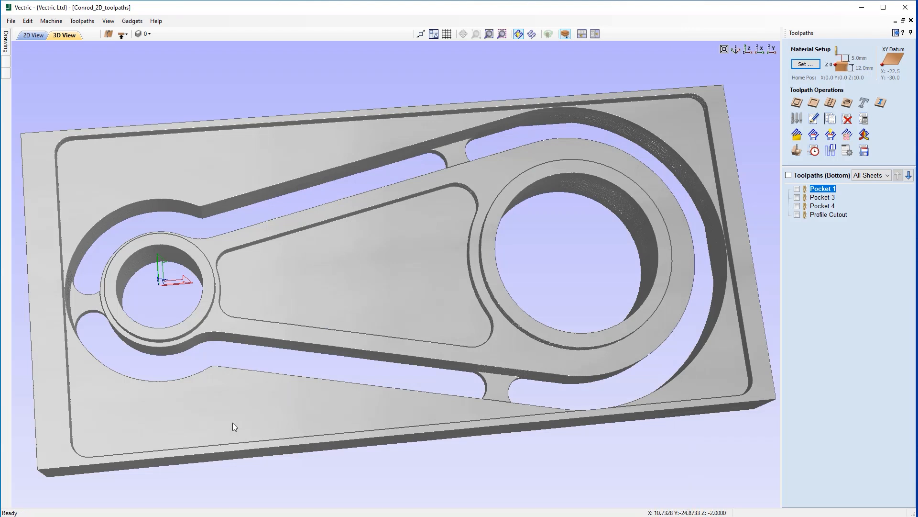
{"action": "left_click_drag", "start_coordinate": [234, 422], "coordinate": [242, 418]}
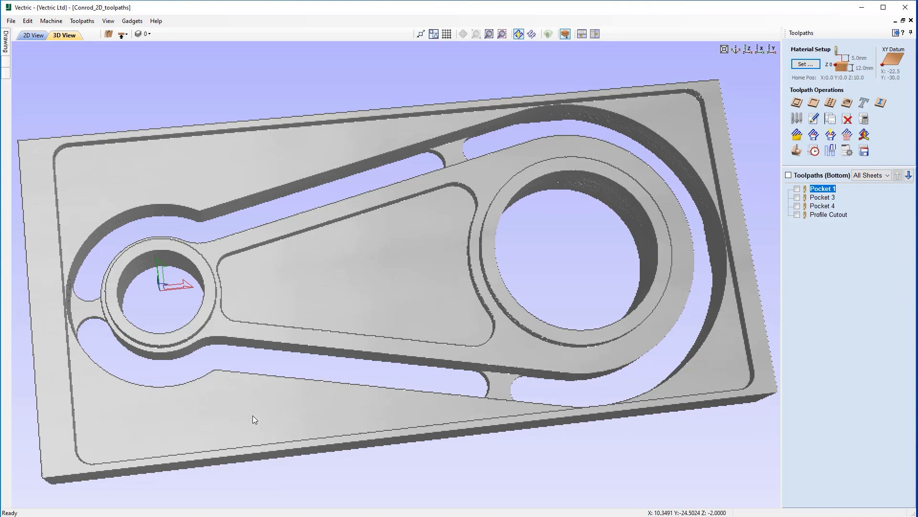
{"action": "left_click_drag", "start_coordinate": [639, 336], "coordinate": [611, 359]}
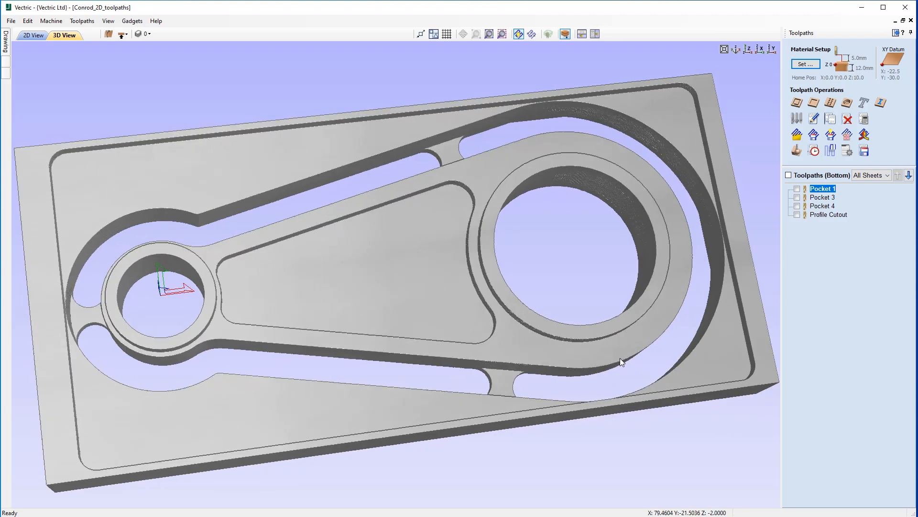